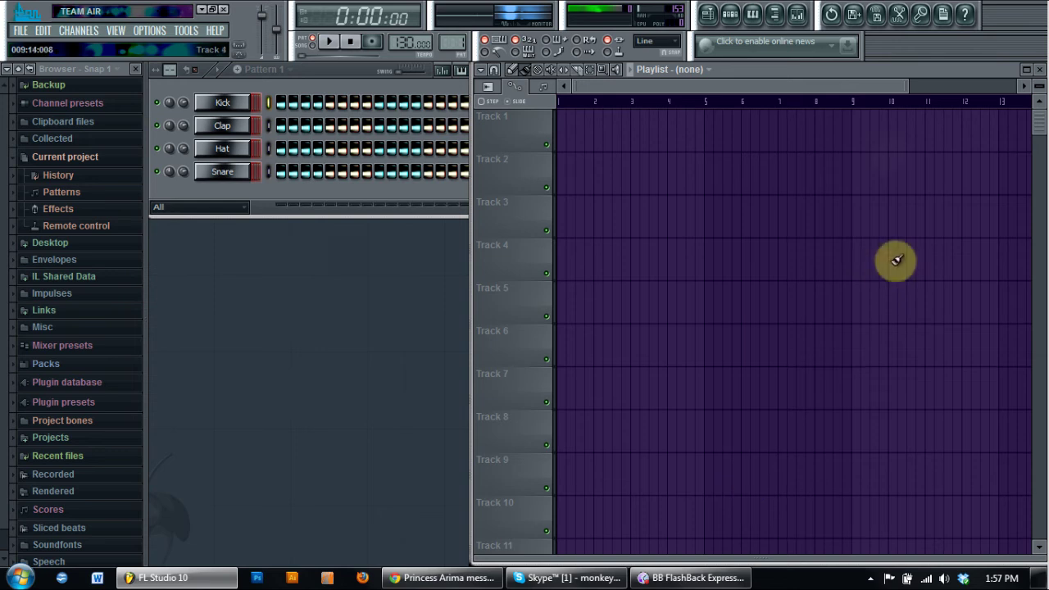
# Close the Playlist window and collapse the Current project folder in the browser
pyautogui.moveTo(932, 74); pyautogui.dragTo(933, 72)
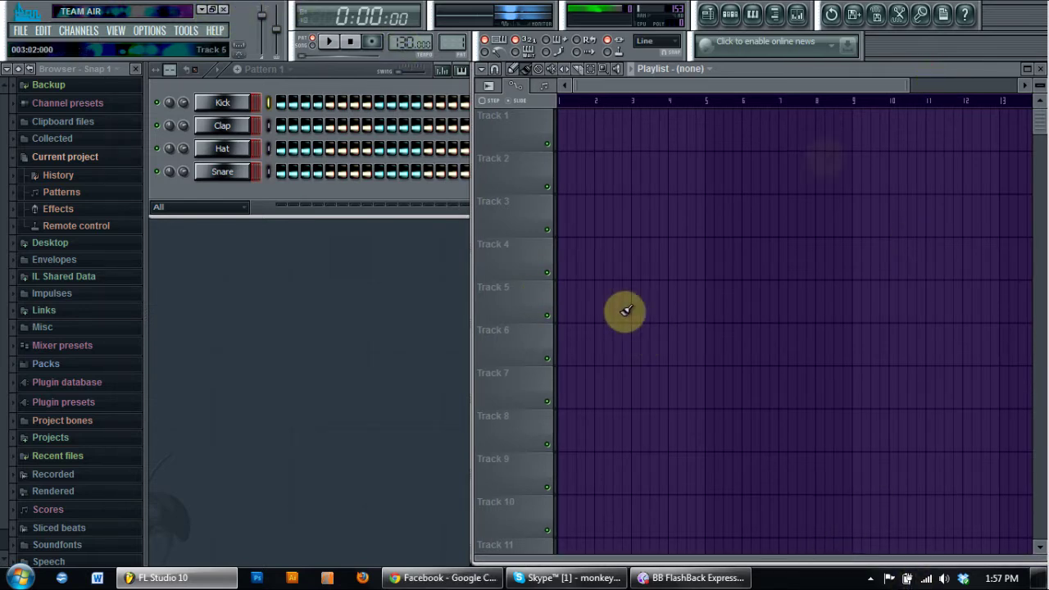
pyautogui.click(1040, 70)
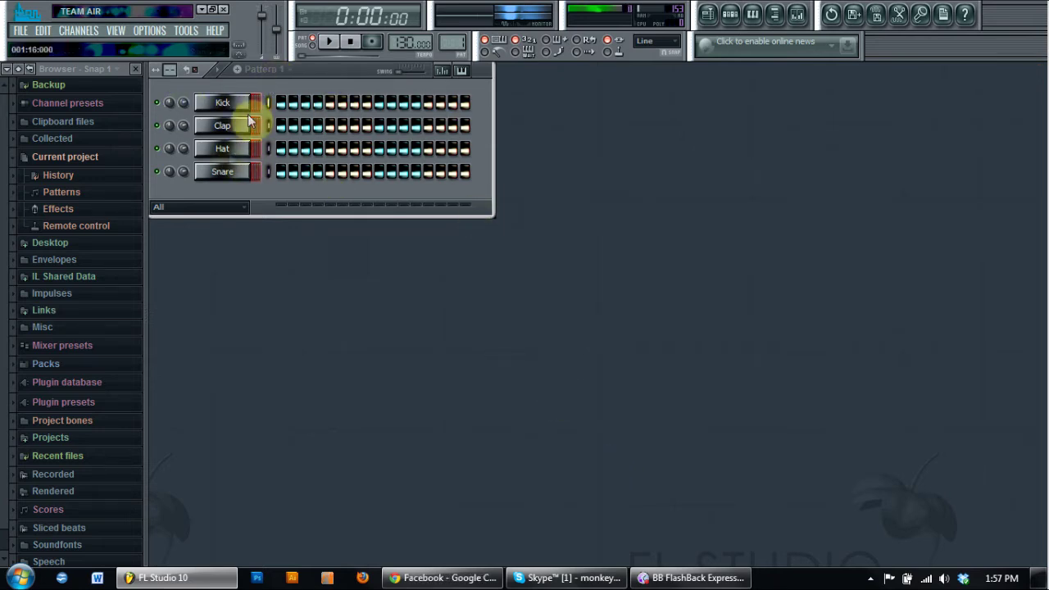
pyautogui.moveTo(337, 72)
pyautogui.mouseDown()
pyautogui.moveTo(536, 215)
pyautogui.moveTo(337, 86)
pyautogui.moveTo(335, 73)
pyautogui.mouseUp()
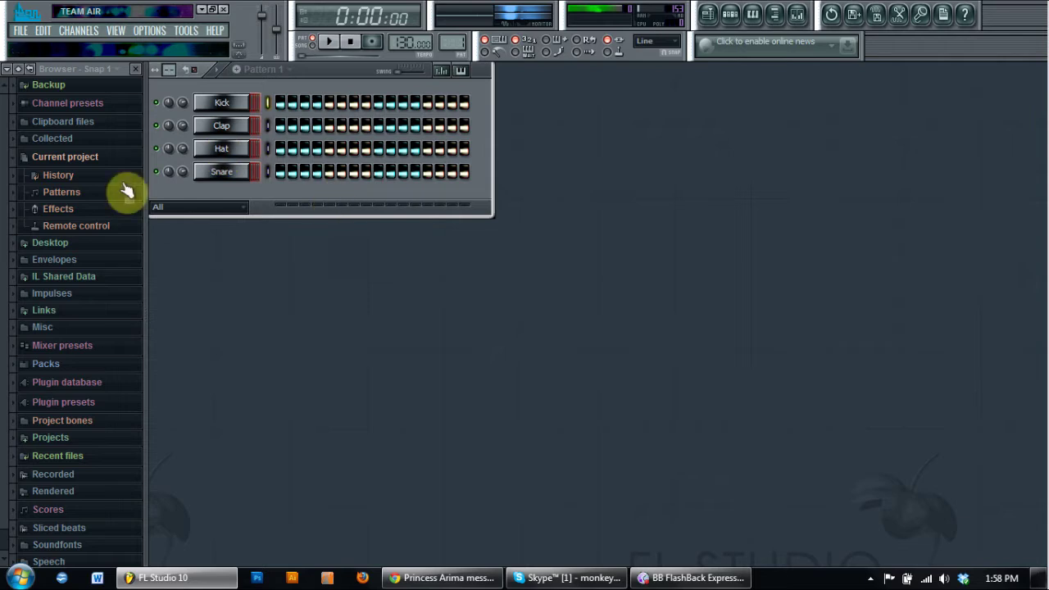
pyautogui.click(79, 163)
# Audition the Kick, Clap, Hat and Snare channels and close the channel settings
pyautogui.click(229, 125)
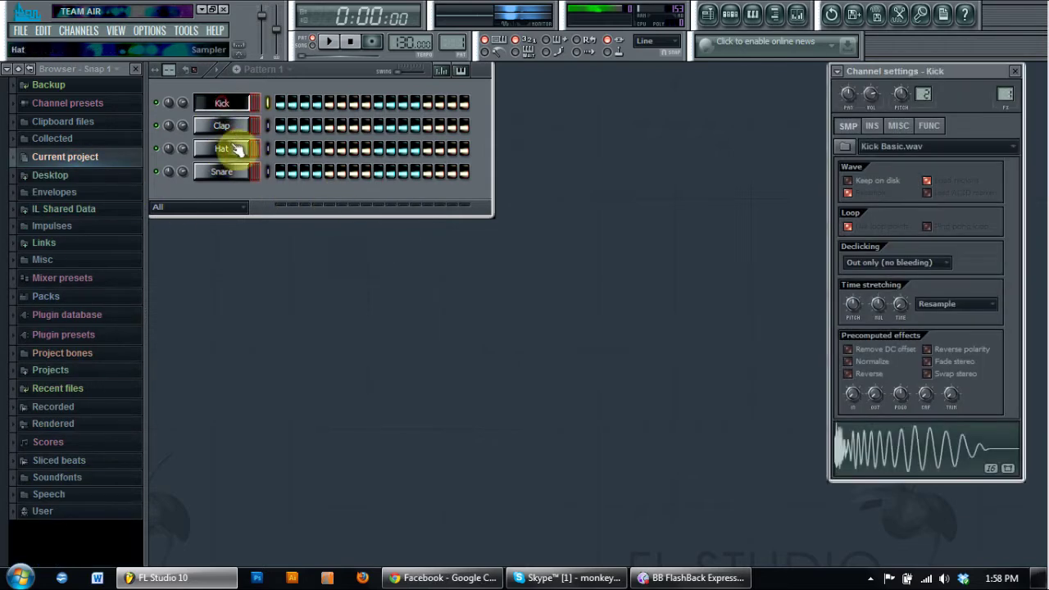
pyautogui.click(233, 154)
pyautogui.click(233, 103)
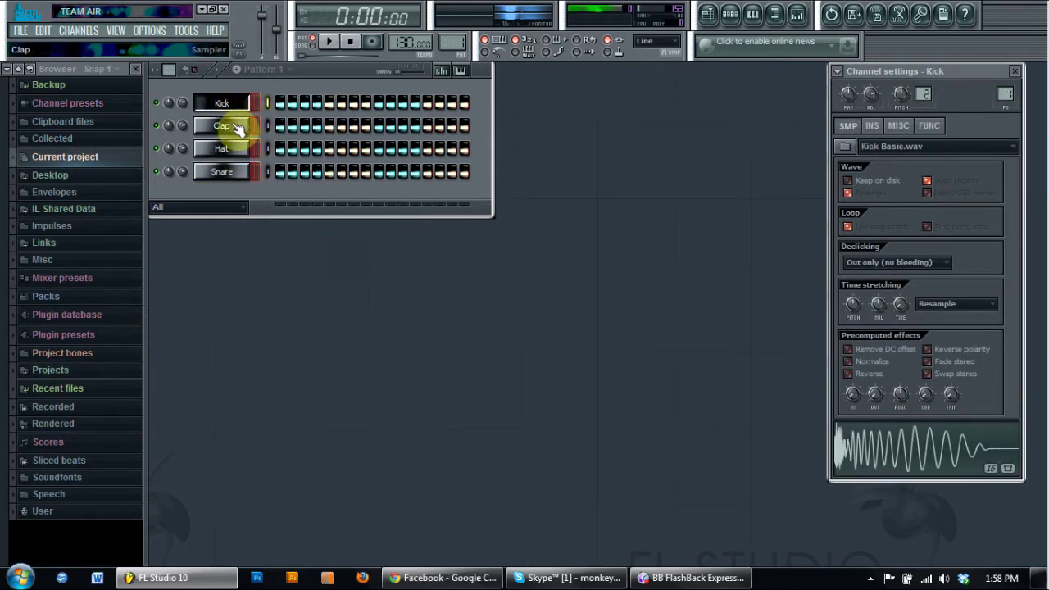
pyautogui.click(233, 130)
pyautogui.click(235, 151)
pyautogui.click(234, 174)
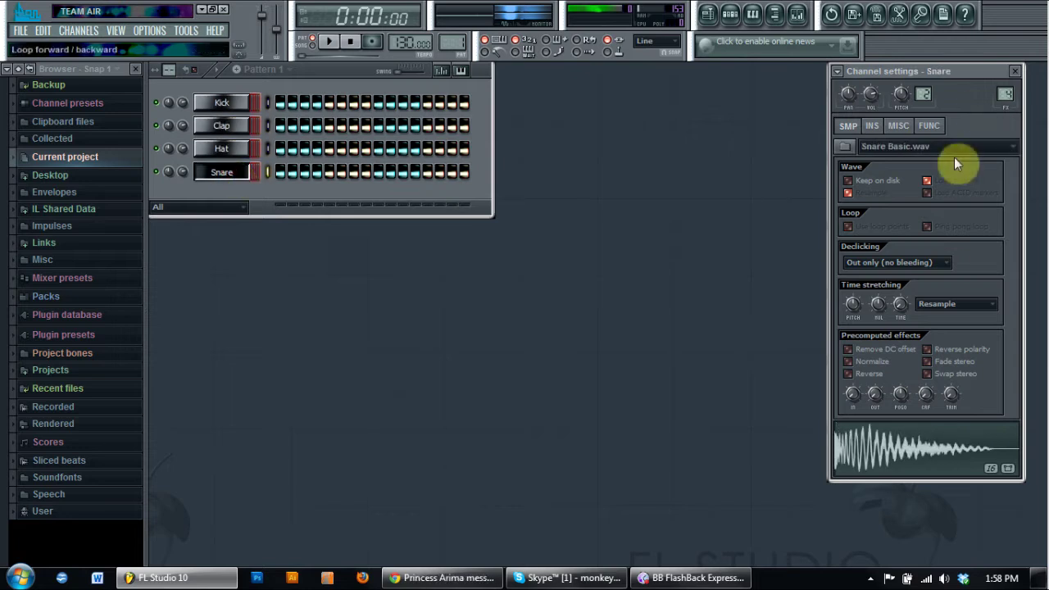
pyautogui.click(1014, 72)
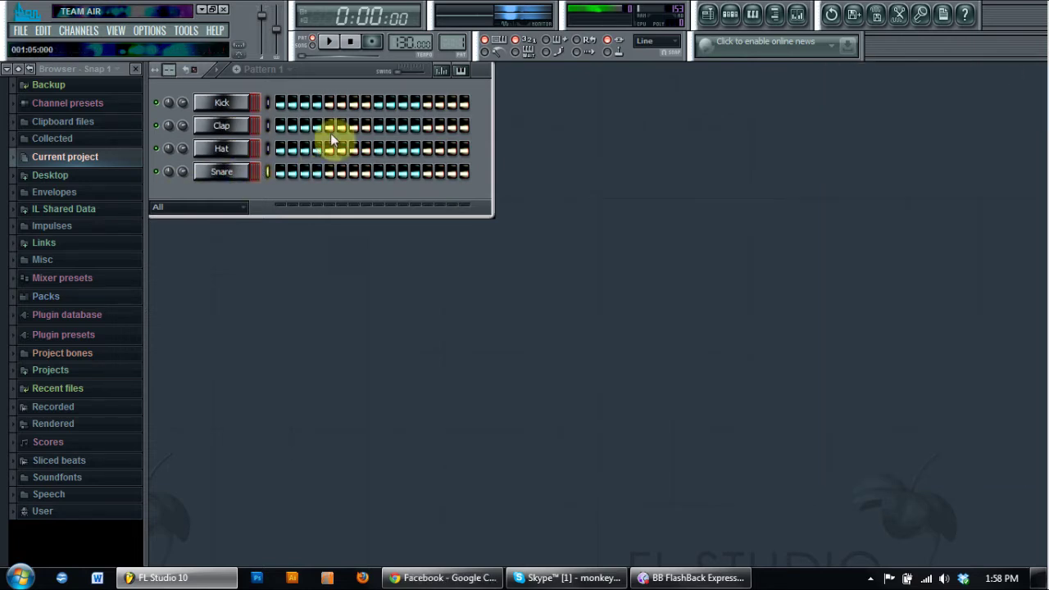
# Program Kick hits on steps 1, 5, 9 and 13 and Snare hits on steps 5 and 13, and play the pattern back
pyautogui.click(279, 103)
pyautogui.click(329, 102)
pyautogui.click(378, 102)
pyautogui.click(427, 103)
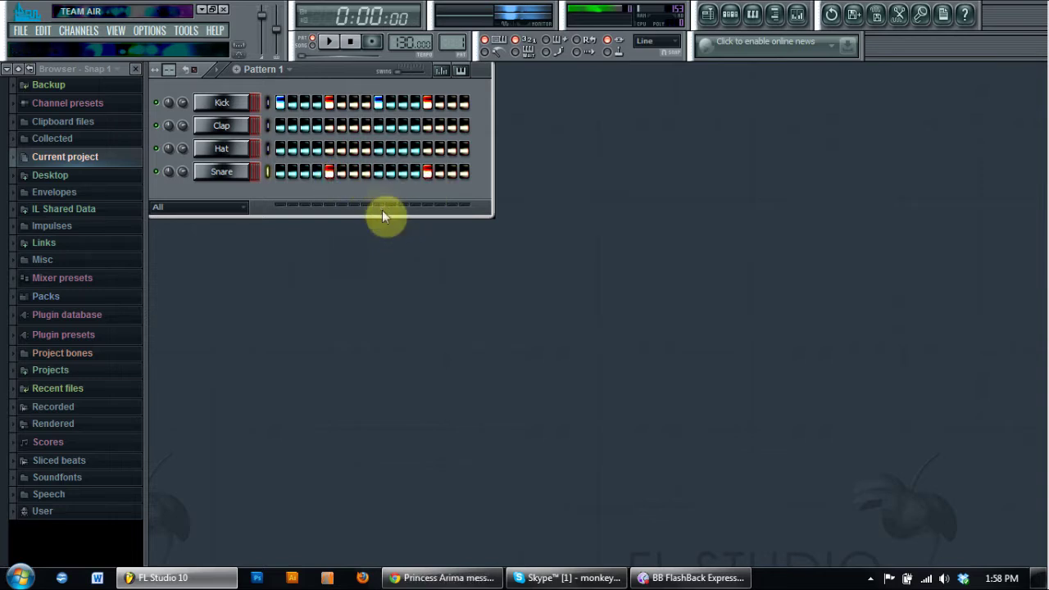
pyautogui.click(327, 41)
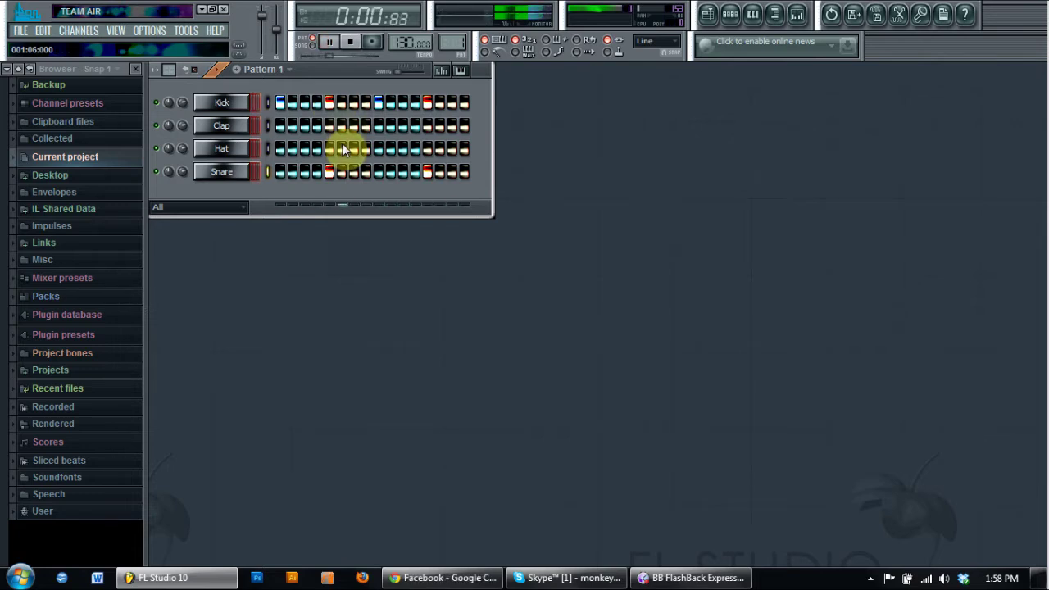
pyautogui.click(350, 41)
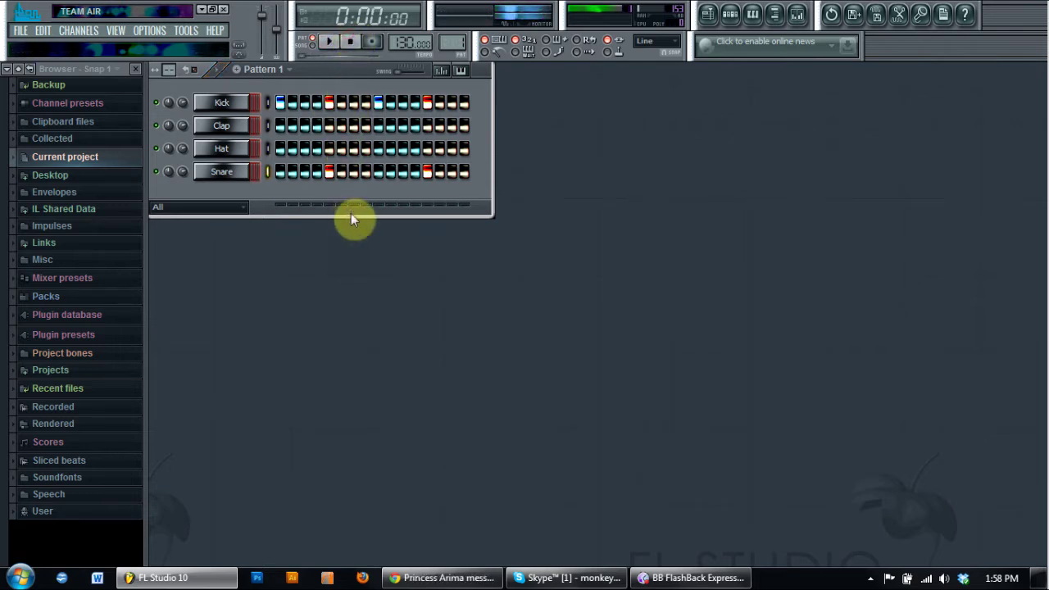
# Add Hat hits on steps 3, 7, 11 and 15 and listen to the pattern
pyautogui.click(305, 149)
pyautogui.click(355, 149)
pyautogui.click(451, 150)
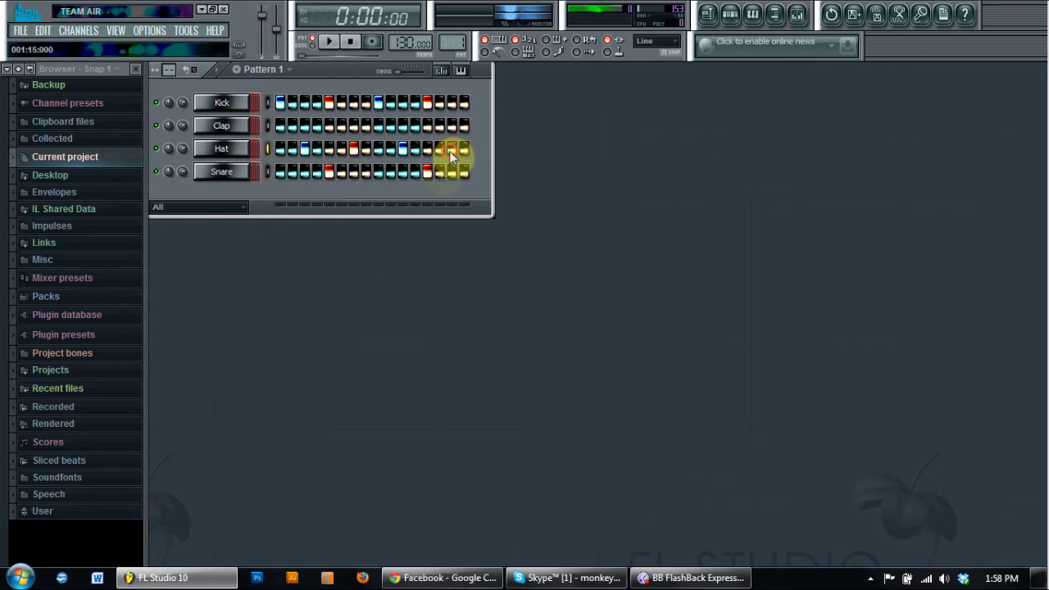
pyautogui.click(328, 41)
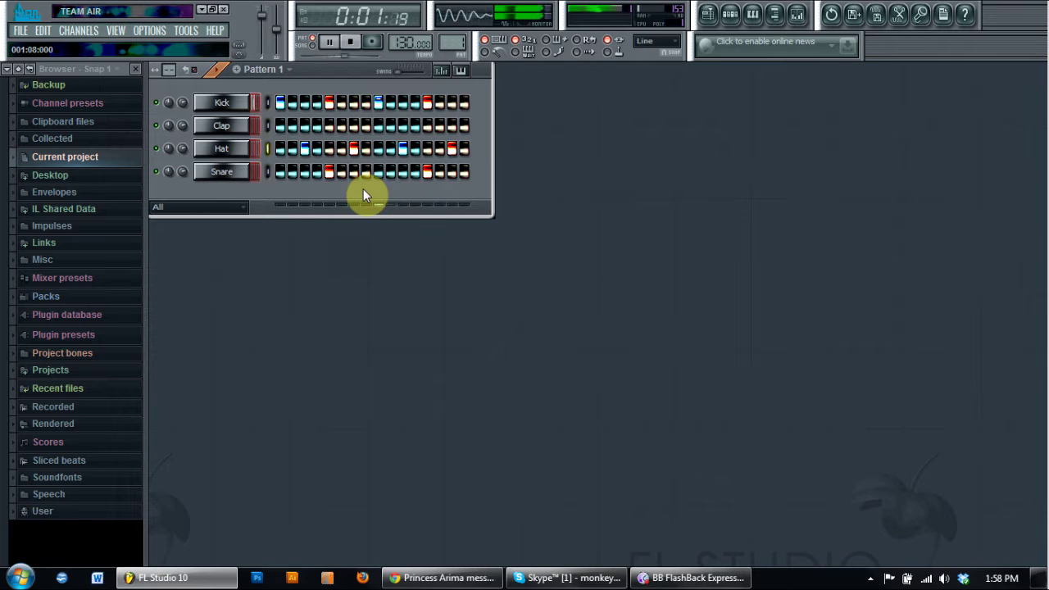
pyautogui.click(350, 42)
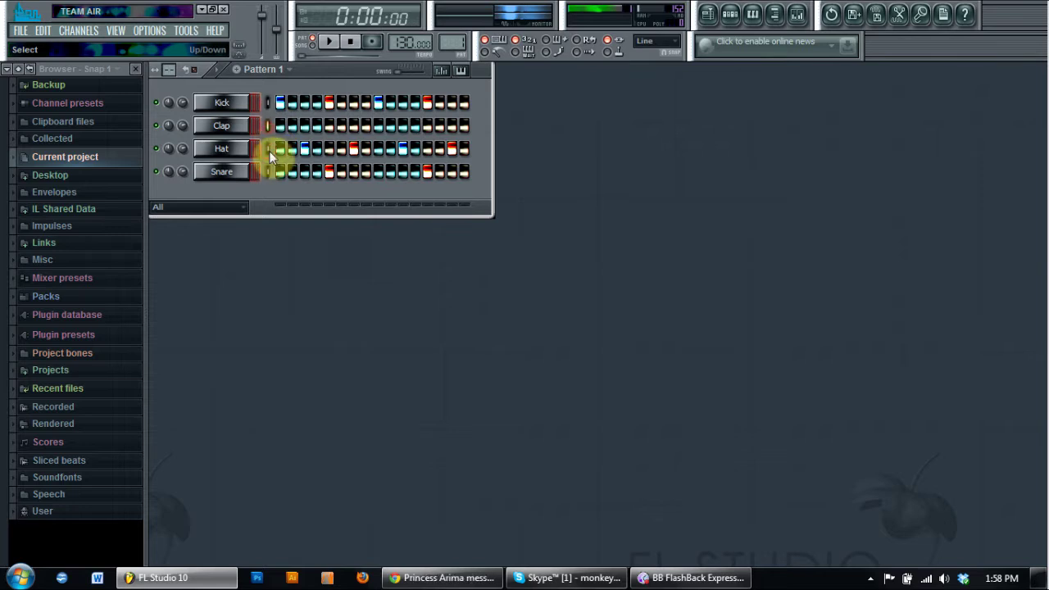
# Examine the Kick channel's step velocities in the graph editor and its step pitches in the keyboard editor
pyautogui.click(267, 102)
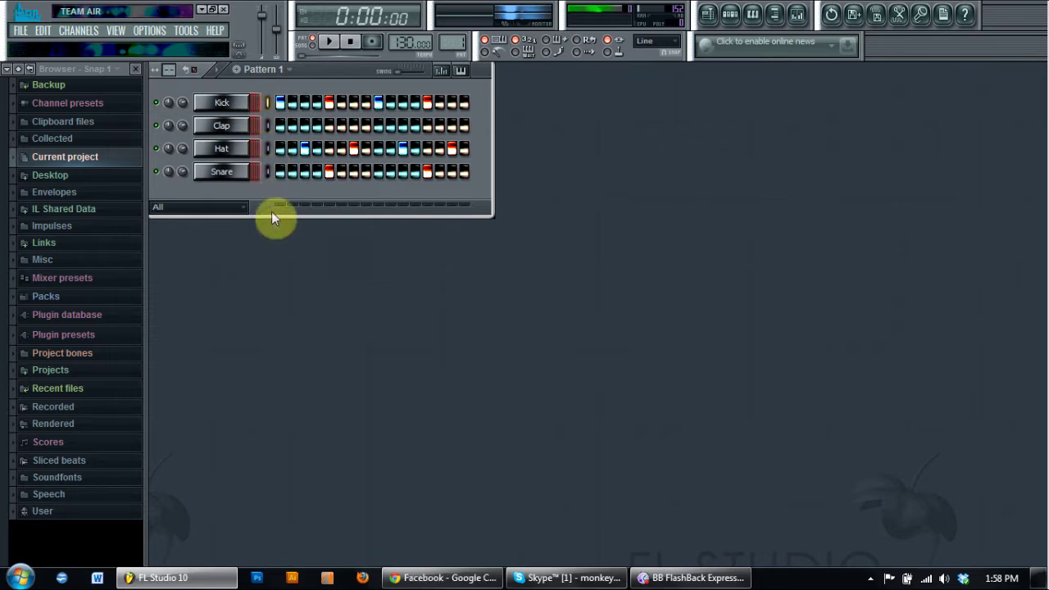
pyautogui.click(450, 72)
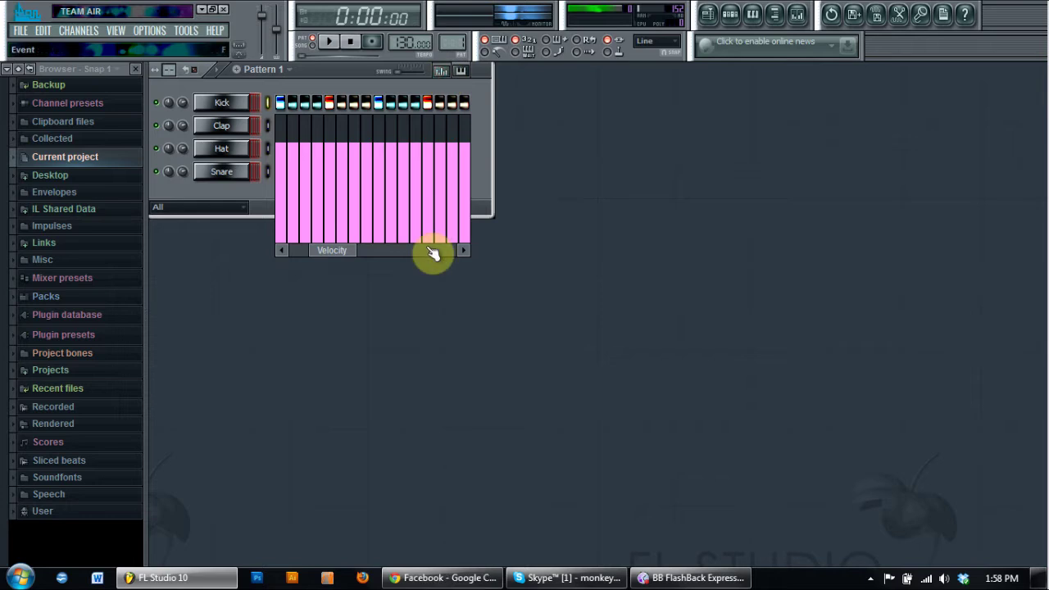
pyautogui.click(461, 72)
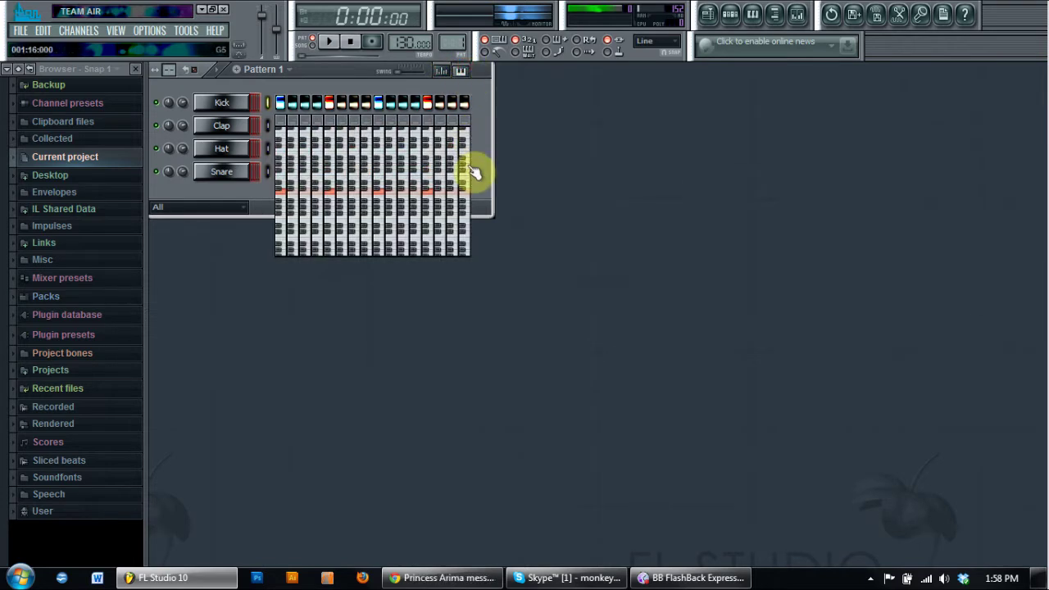
pyautogui.click(463, 73)
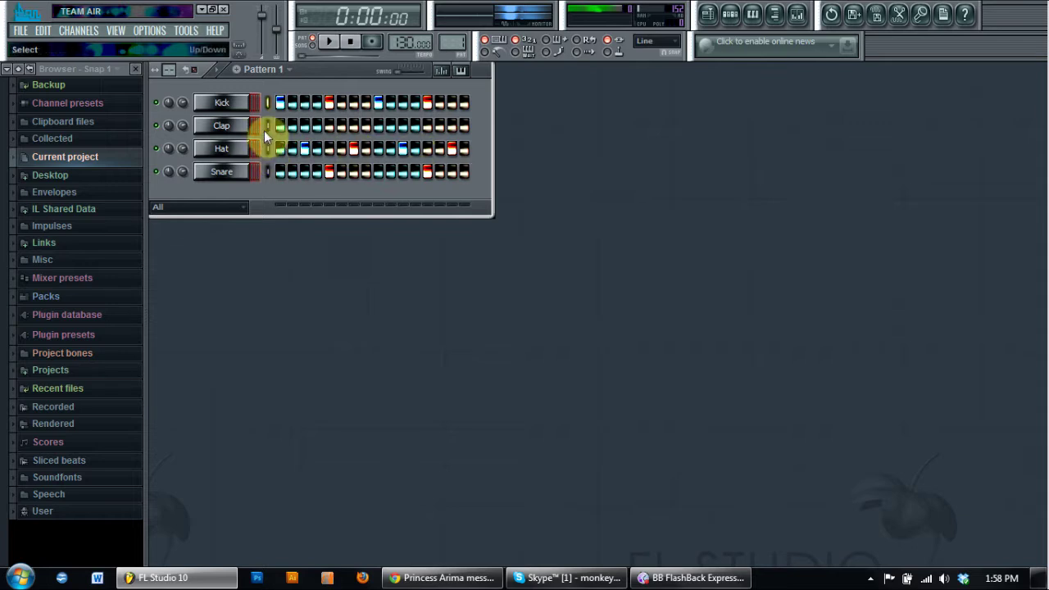
# Try different pitches for the Kick's fifth step in the keyboard editor and close the editor
pyautogui.click(461, 72)
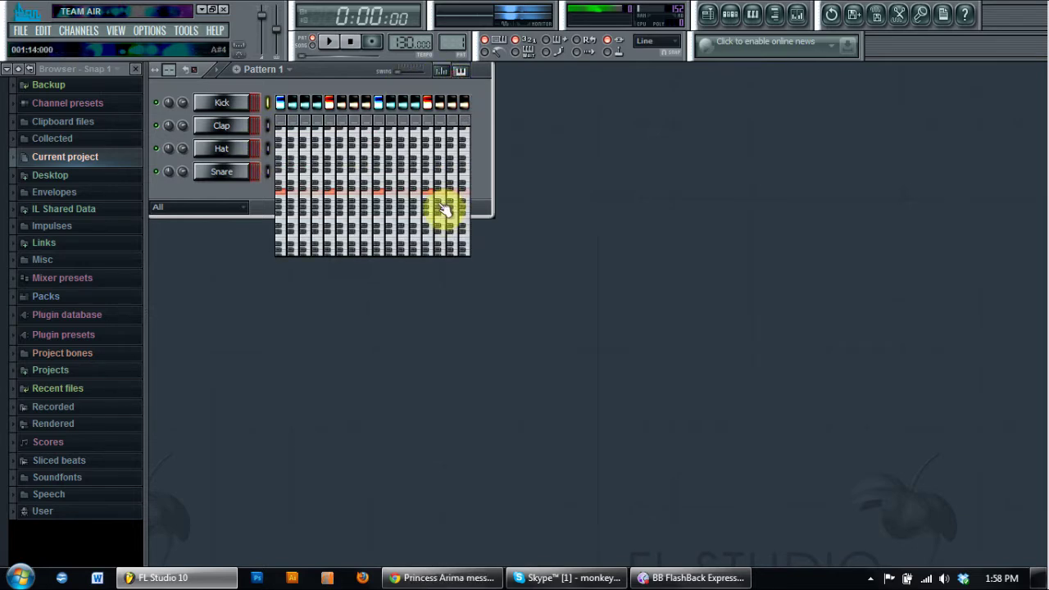
pyautogui.click(329, 180)
pyautogui.click(331, 154)
pyautogui.click(332, 185)
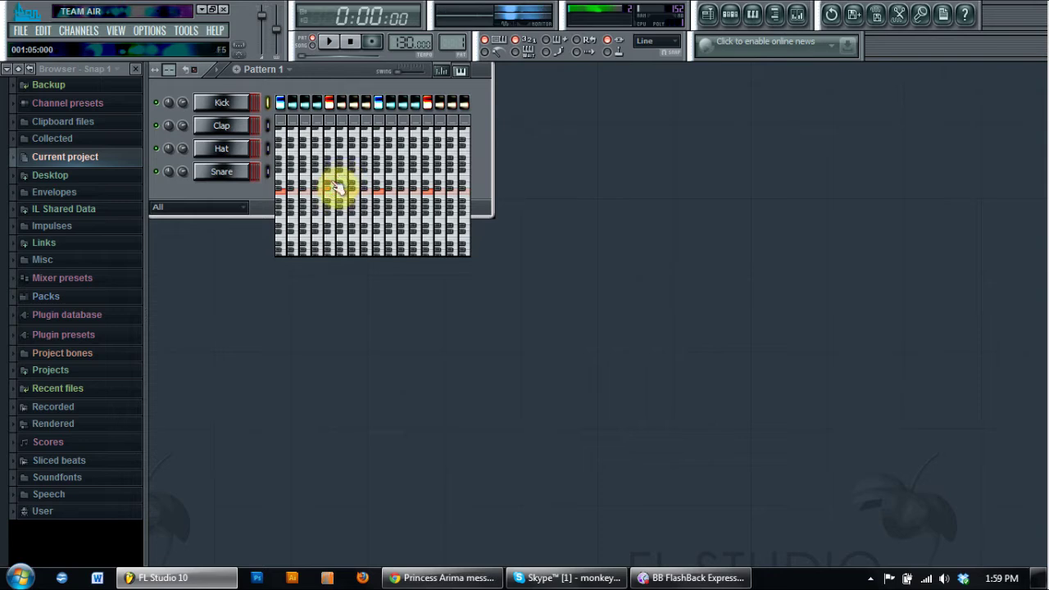
pyautogui.click(457, 72)
# Lower the pitch of the Snare's fifth step in the keyboard editor and briefly check the Snare's graph editor
pyautogui.click(267, 172)
pyautogui.click(441, 70)
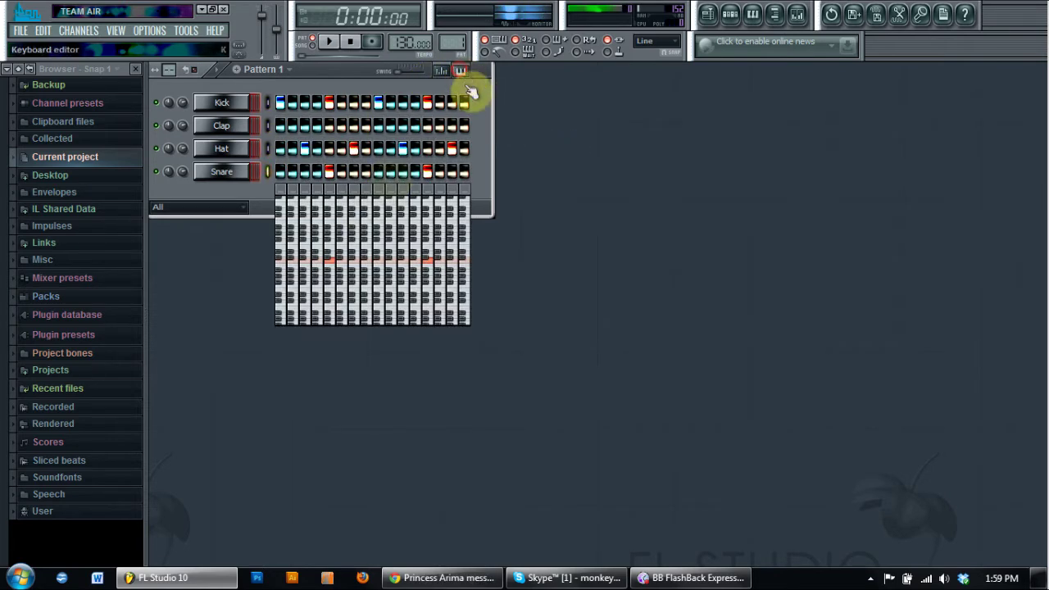
pyautogui.click(329, 261)
pyautogui.moveTo(334, 250)
pyautogui.mouseDown()
pyautogui.moveTo(334, 222)
pyautogui.moveTo(333, 332)
pyautogui.mouseUp()
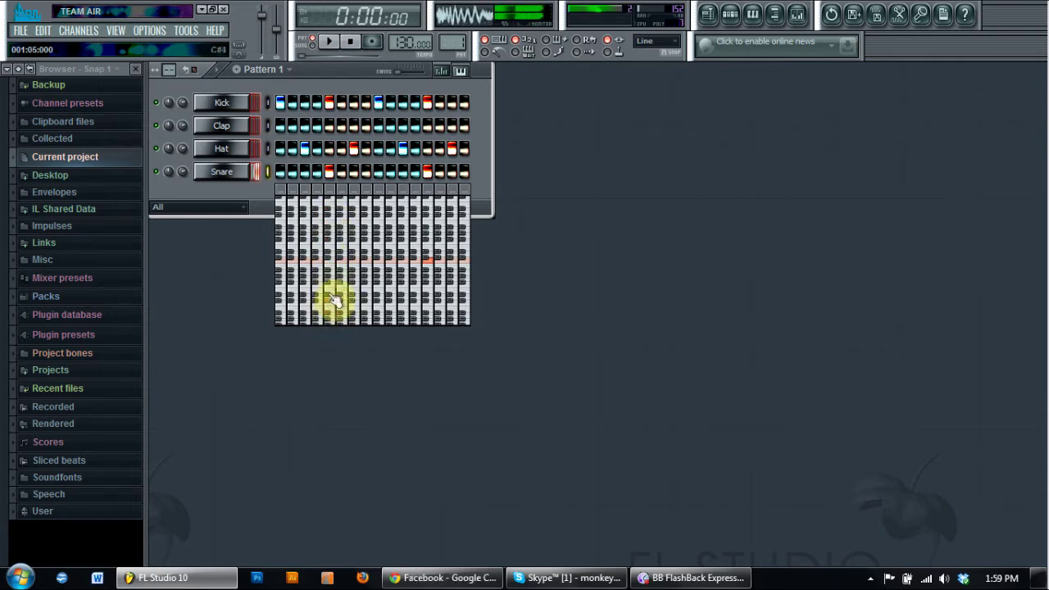
pyautogui.click(462, 72)
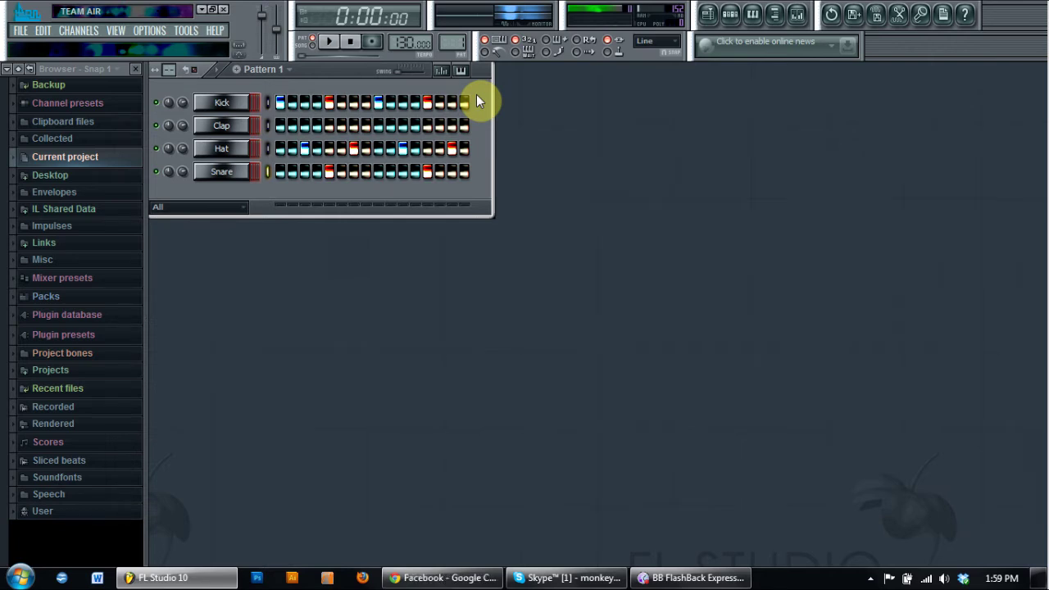
pyautogui.click(443, 72)
pyautogui.click(444, 73)
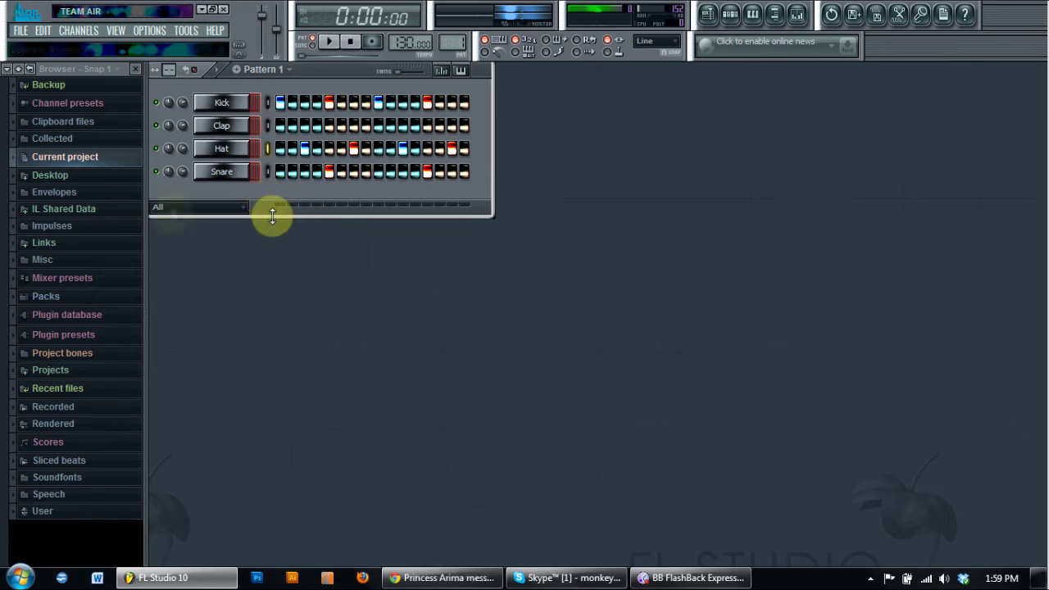
# Look through the 3x Osc channel presets from the arpeggios down to the strings and collapse the Channel presets folder
pyautogui.click(90, 104)
pyautogui.click(59, 122)
pyautogui.scroll(-10, 82, 175)
pyautogui.scroll(-15, 86, 184)
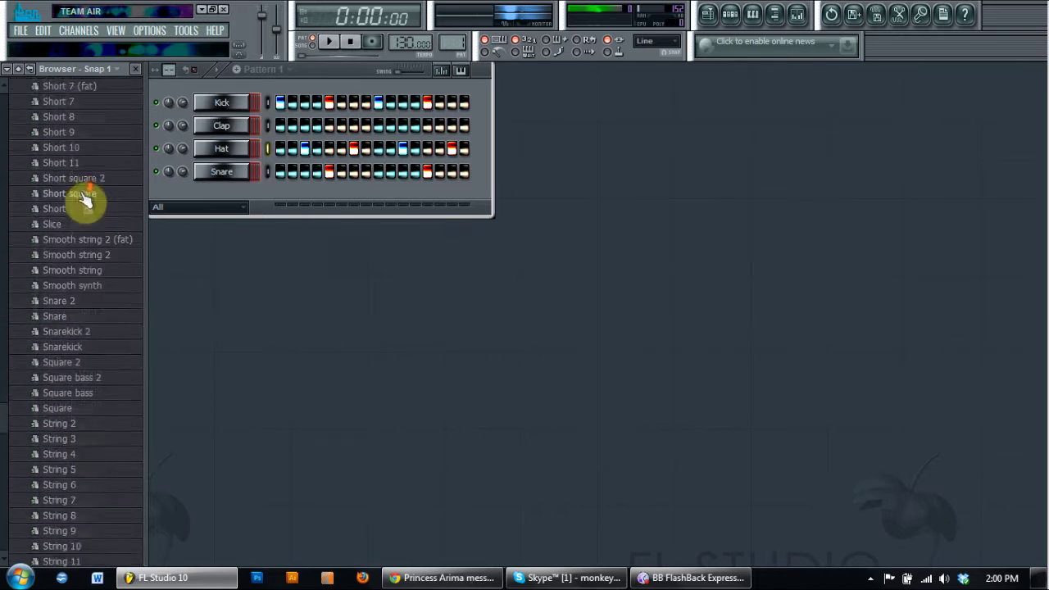
pyautogui.scroll(10, 89, 227)
pyautogui.scroll(15, 93, 233)
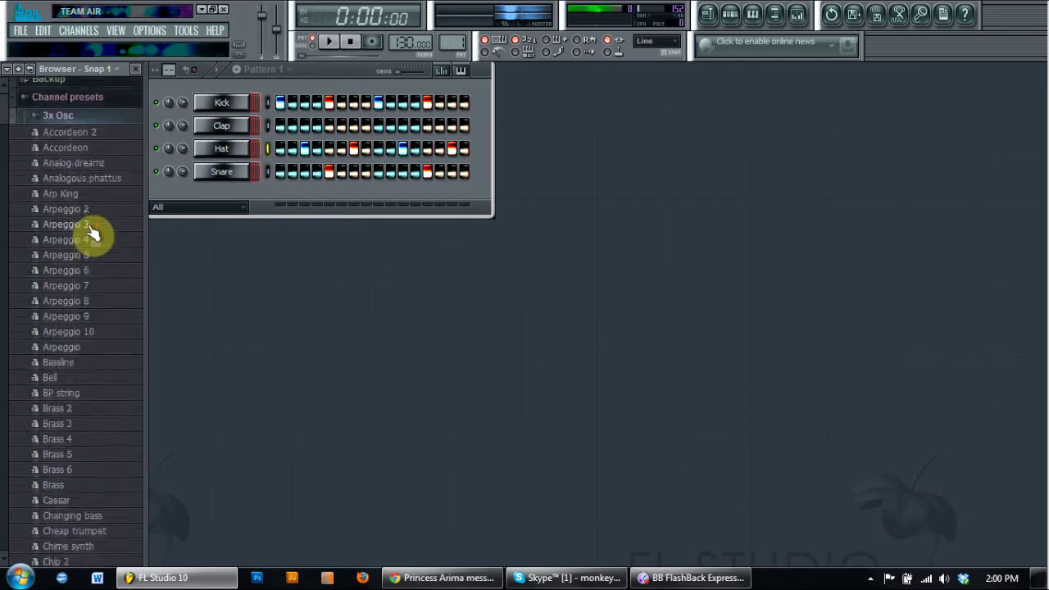
pyautogui.click(89, 120)
pyautogui.click(69, 103)
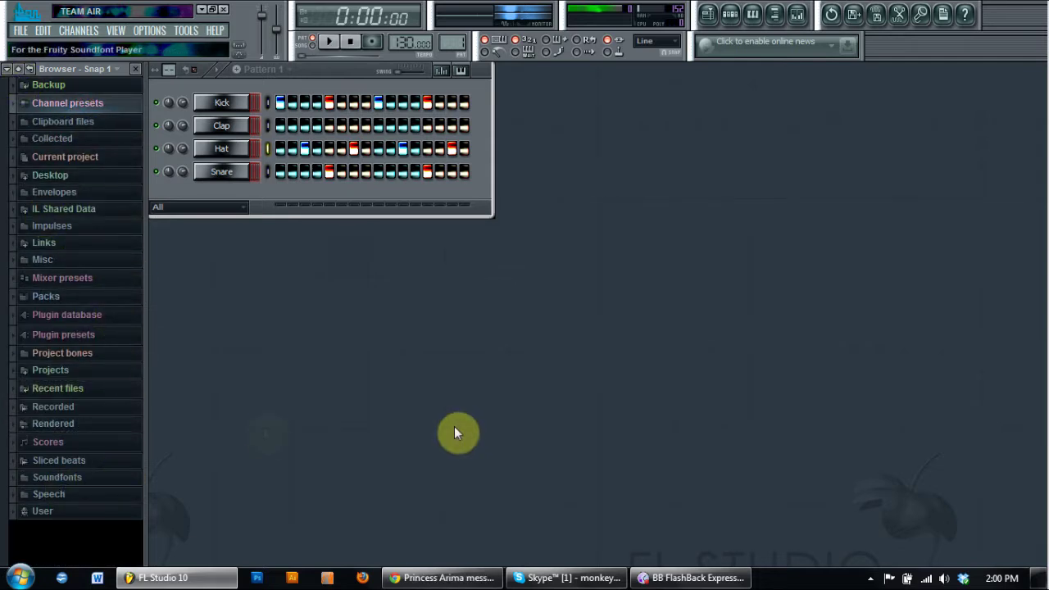
# Reopen the 3x Osc channel presets, review the organ and bass sounds, and collapse the Channel presets folder again
pyautogui.click(107, 105)
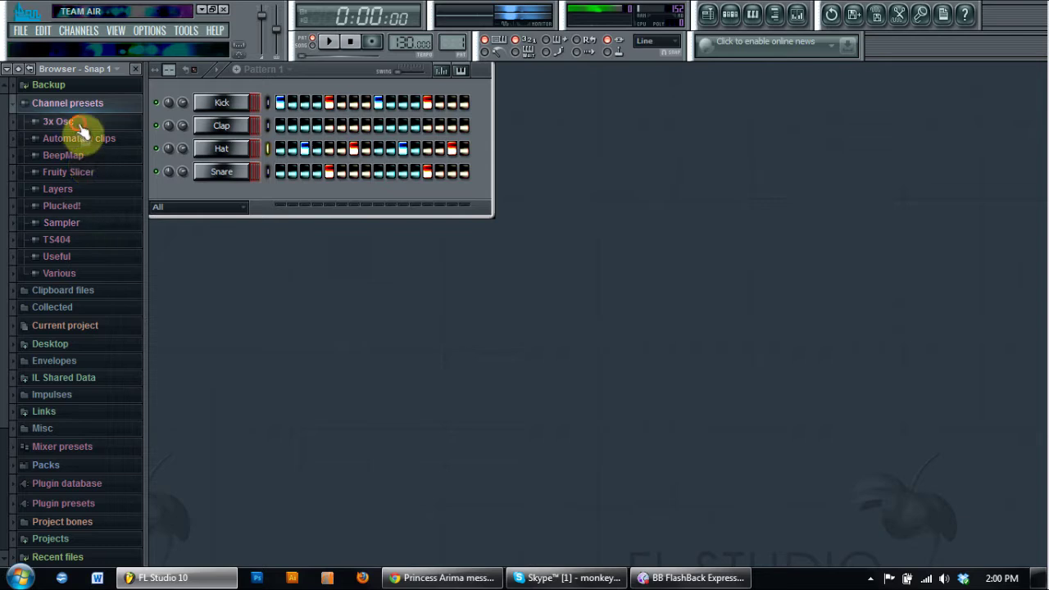
pyautogui.click(75, 121)
pyautogui.scroll(-5, 94, 295)
pyautogui.scroll(6, 94, 292)
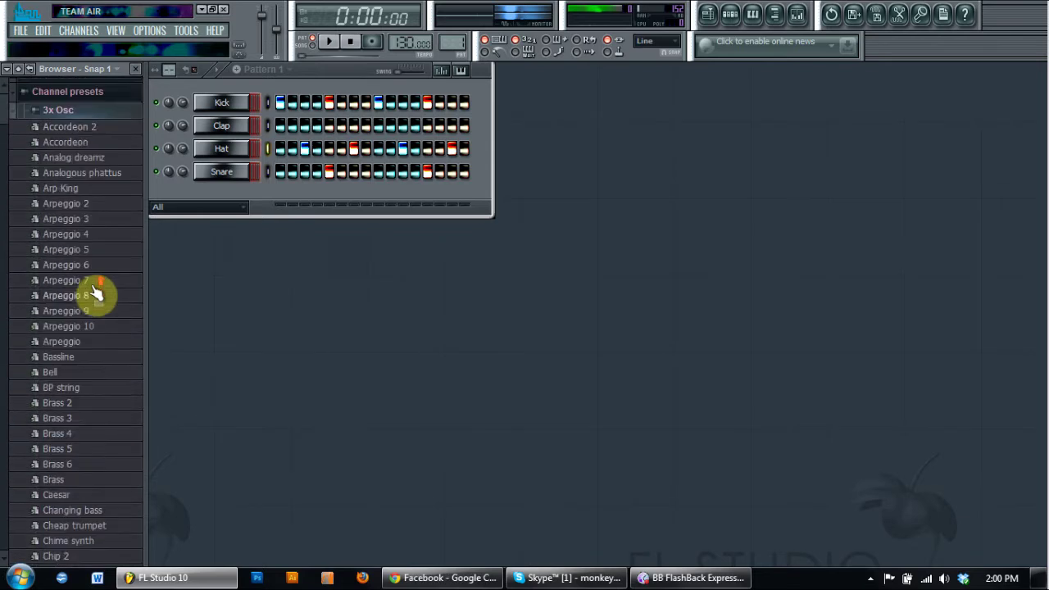
pyautogui.scroll(-20, 84, 229)
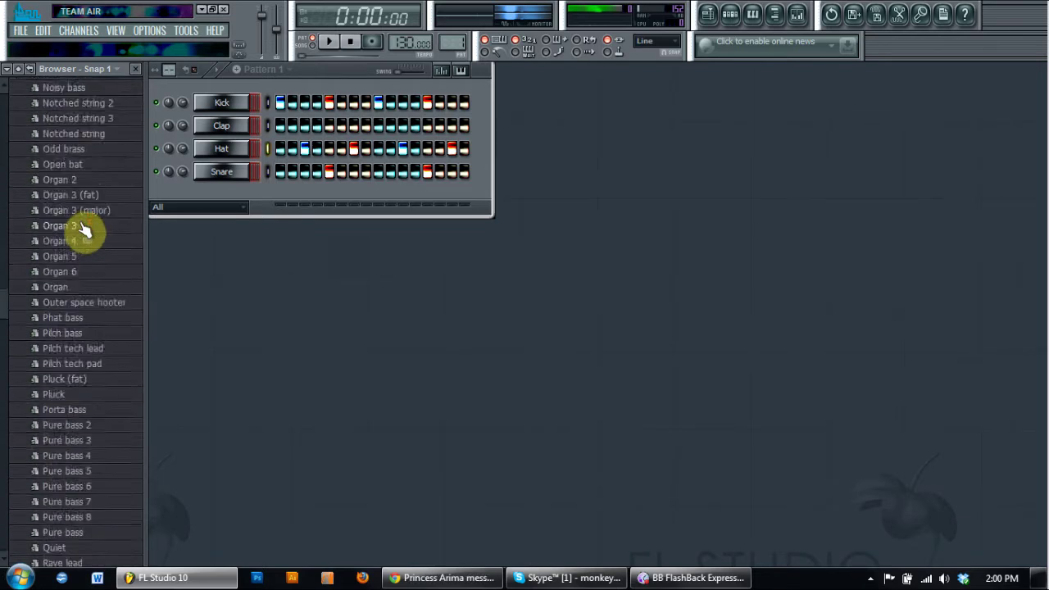
pyautogui.scroll(-8, 85, 263)
pyautogui.scroll(20, 74, 287)
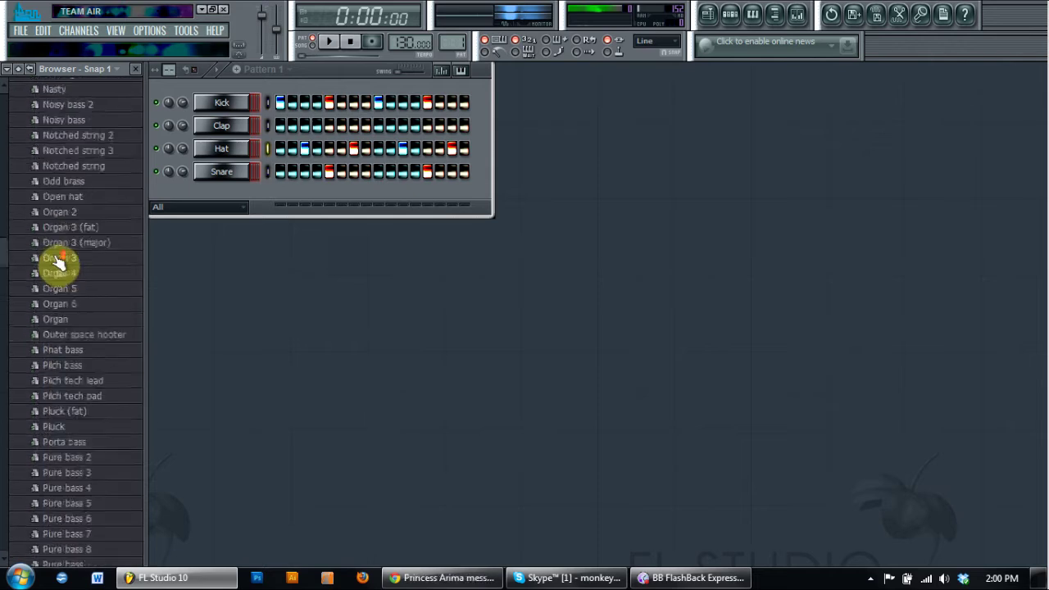
pyautogui.scroll(5, 74, 229)
pyautogui.click(67, 103)
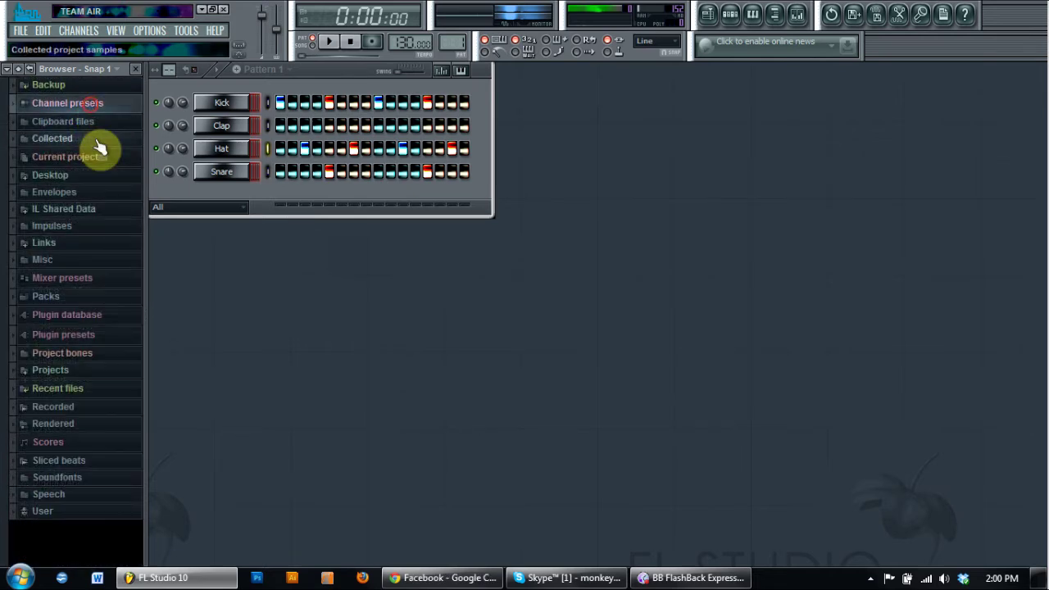
# Browse the generator plugin presets, checking the FL Slayer and FPC lists and collapsing them again
pyautogui.click(82, 336)
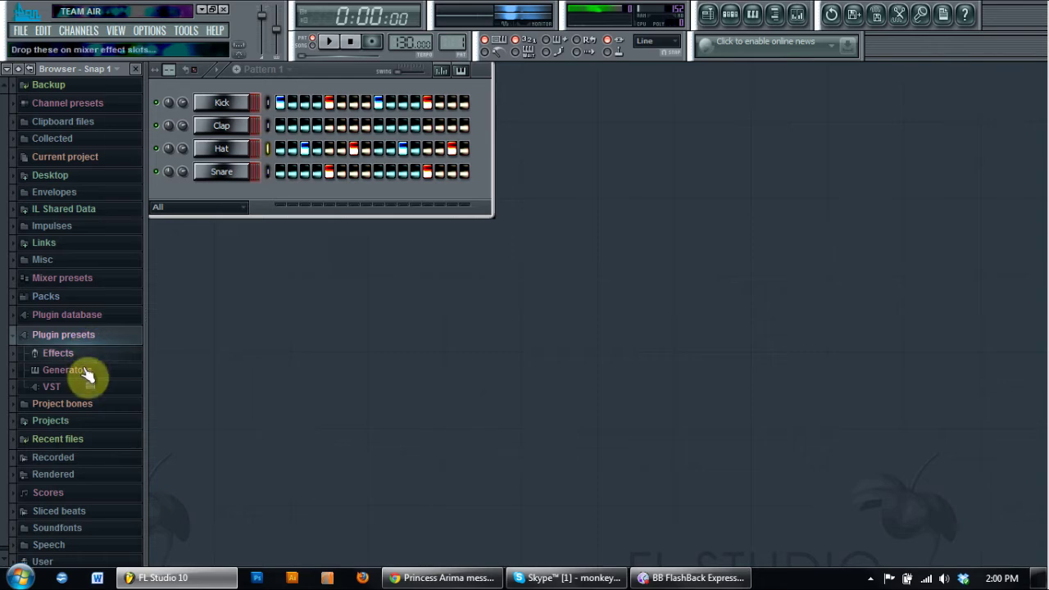
pyautogui.click(84, 369)
pyautogui.click(82, 139)
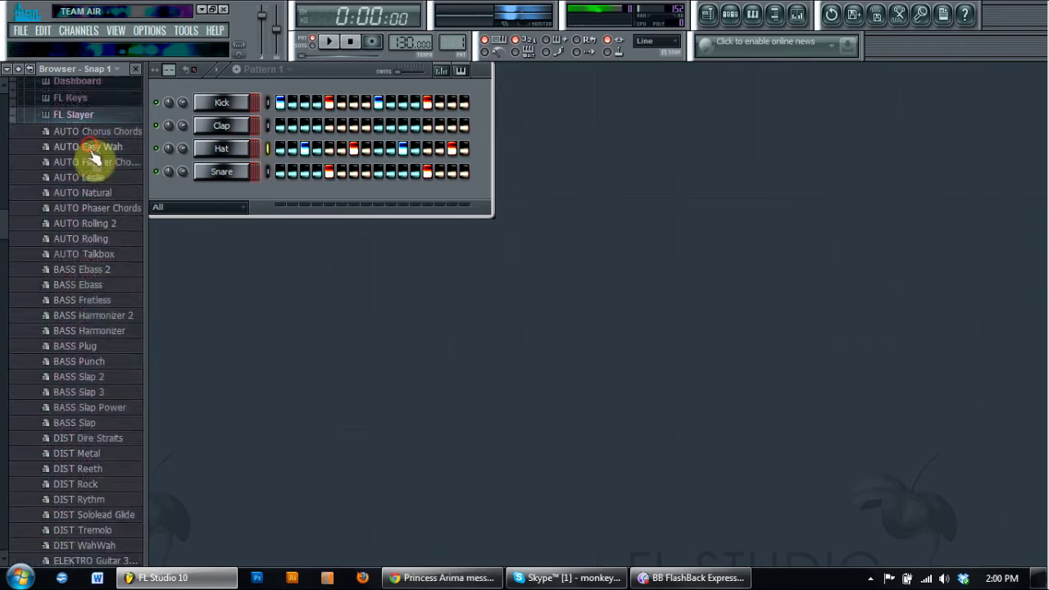
pyautogui.scroll(-5, 82, 285)
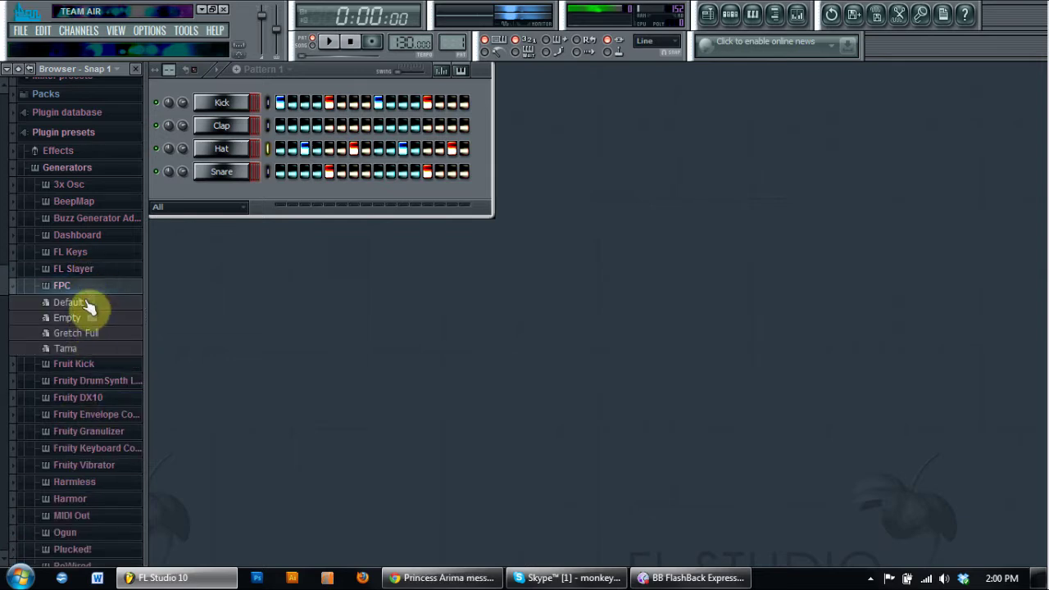
pyautogui.click(82, 287)
# Look through the Sytrus preset categories, checking the Experimental sounds and collapsing that category
pyautogui.scroll(-4, 87, 276)
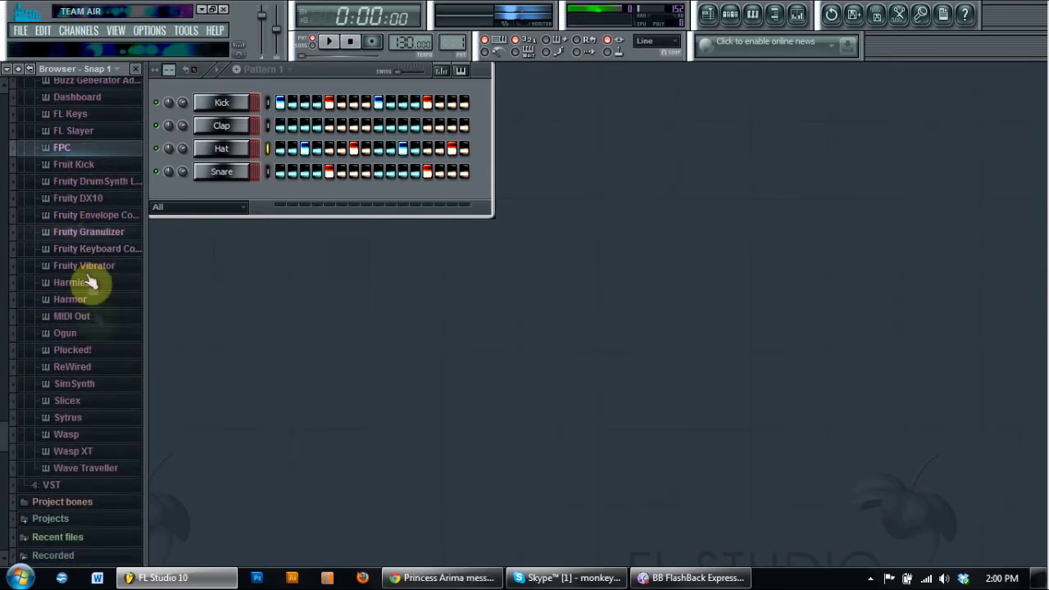
pyautogui.click(94, 418)
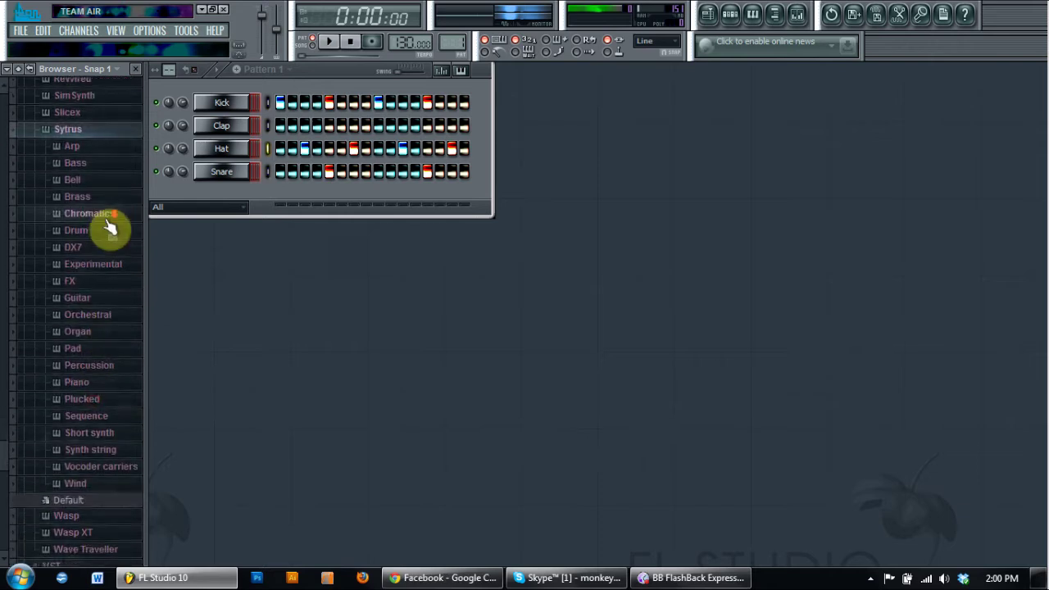
pyautogui.scroll(3, 72, 293)
pyautogui.click(113, 279)
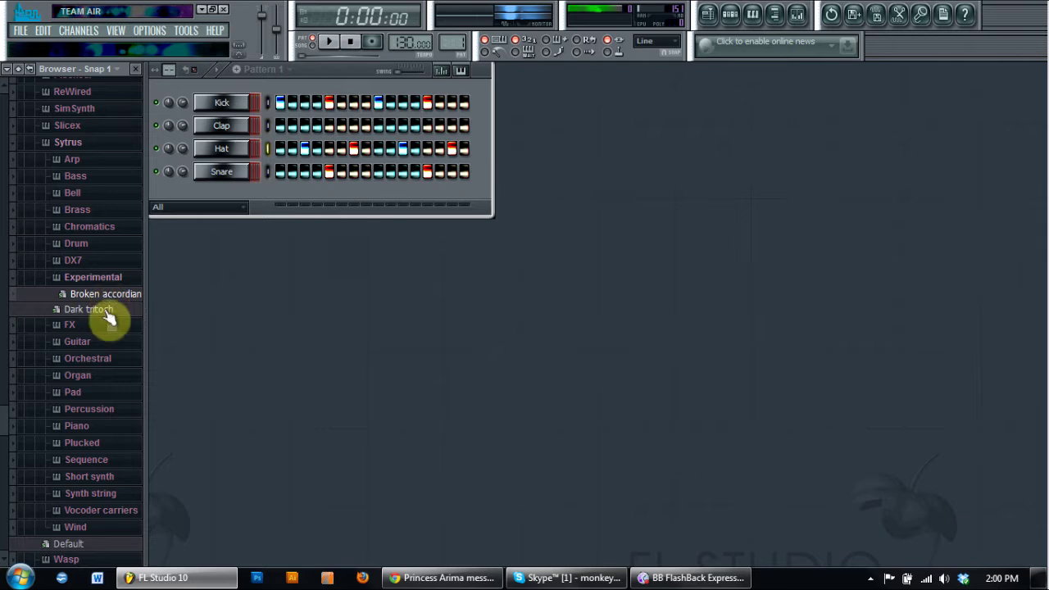
pyautogui.click(109, 283)
pyautogui.scroll(3, 105, 304)
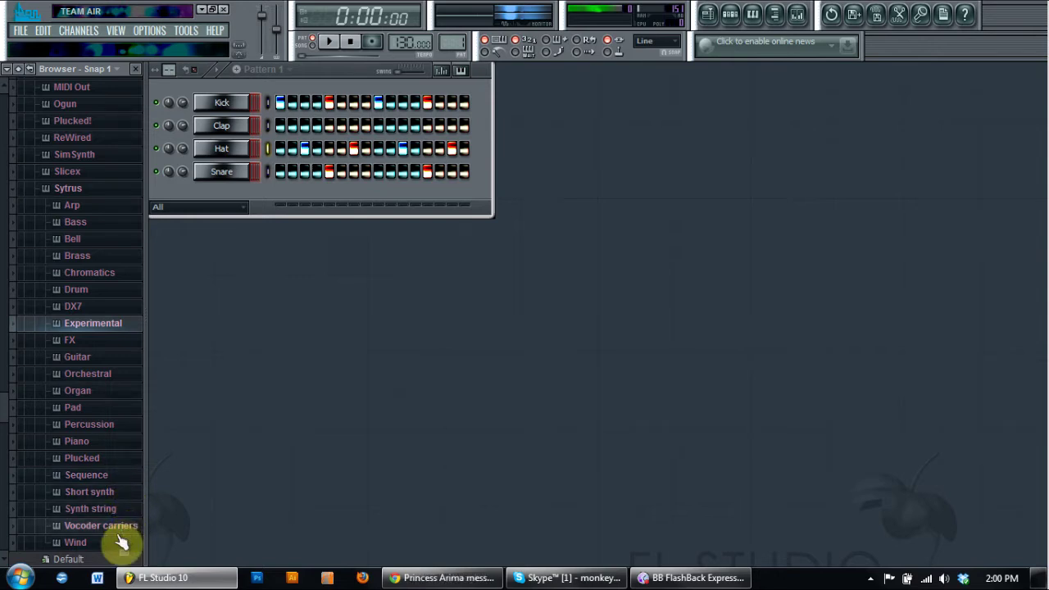
# Open the Vocals folder in Packs, review its samples and collapse the folder
pyautogui.scroll(6, 113, 292)
pyautogui.scroll(5, 119, 270)
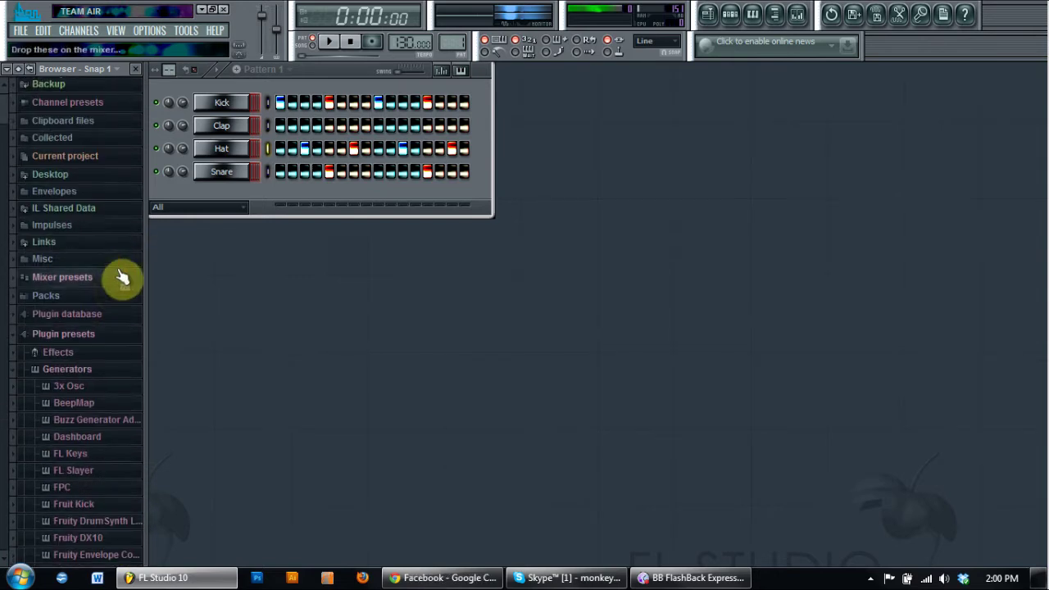
pyautogui.click(106, 297)
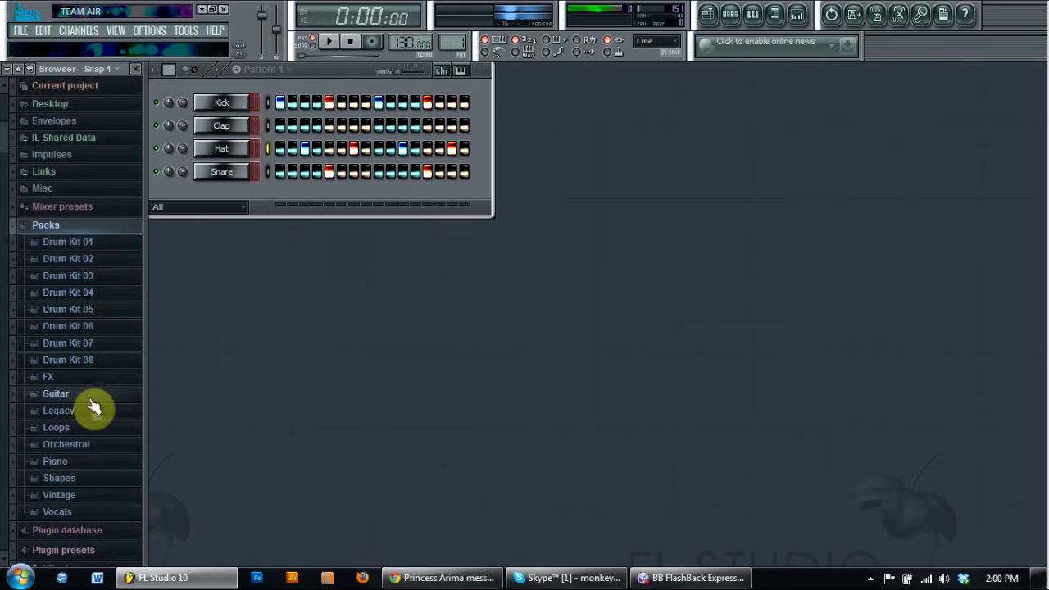
pyautogui.click(97, 513)
pyautogui.scroll(-1, 113, 346)
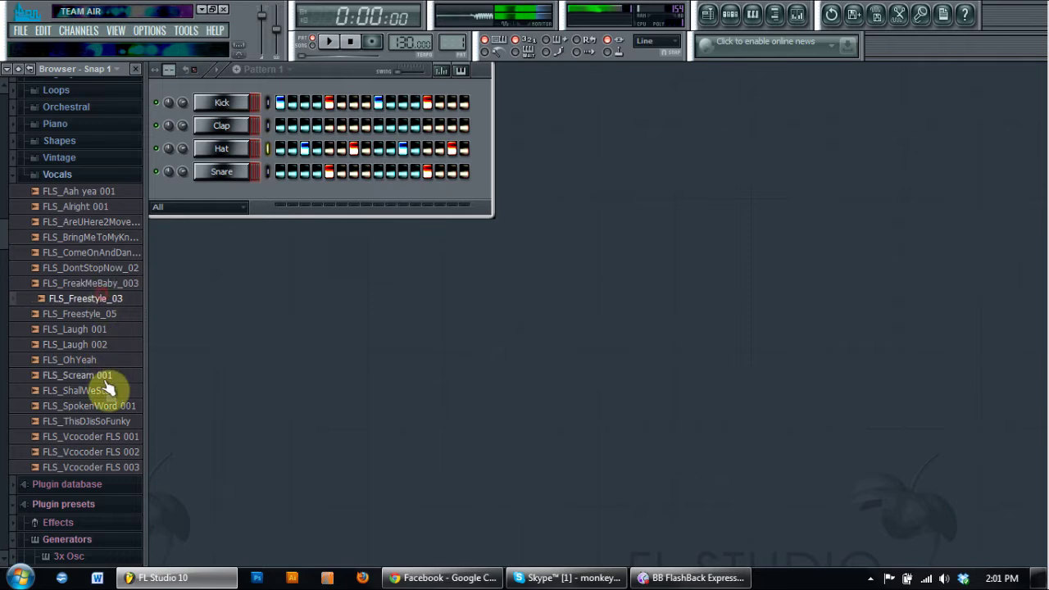
pyautogui.click(87, 175)
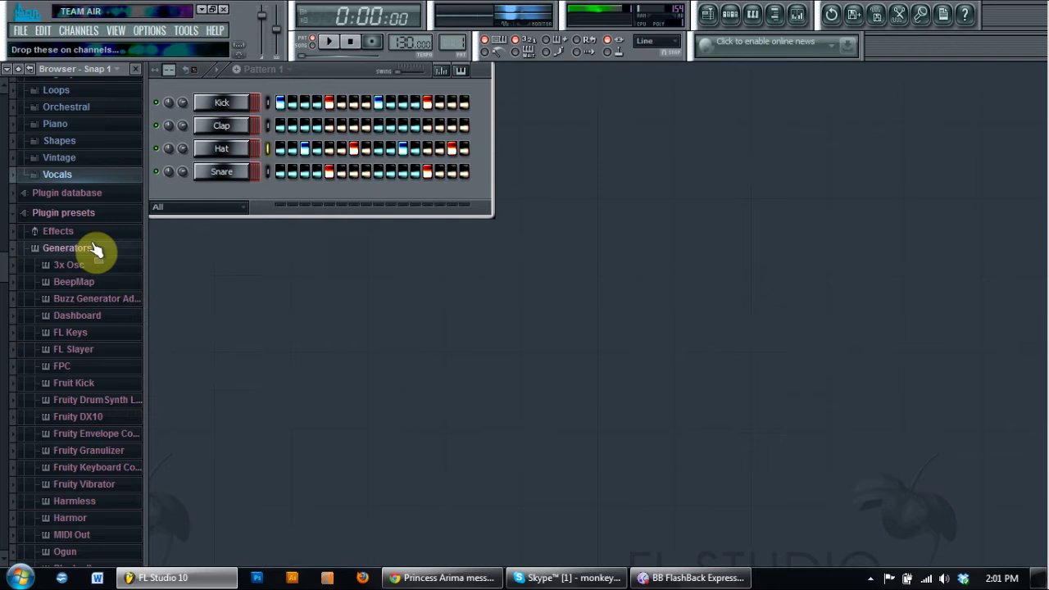
# Add Acoustic Guitar 02 from the Guitar pack to the step sequencer as a new channel
pyautogui.scroll(4, 96, 250)
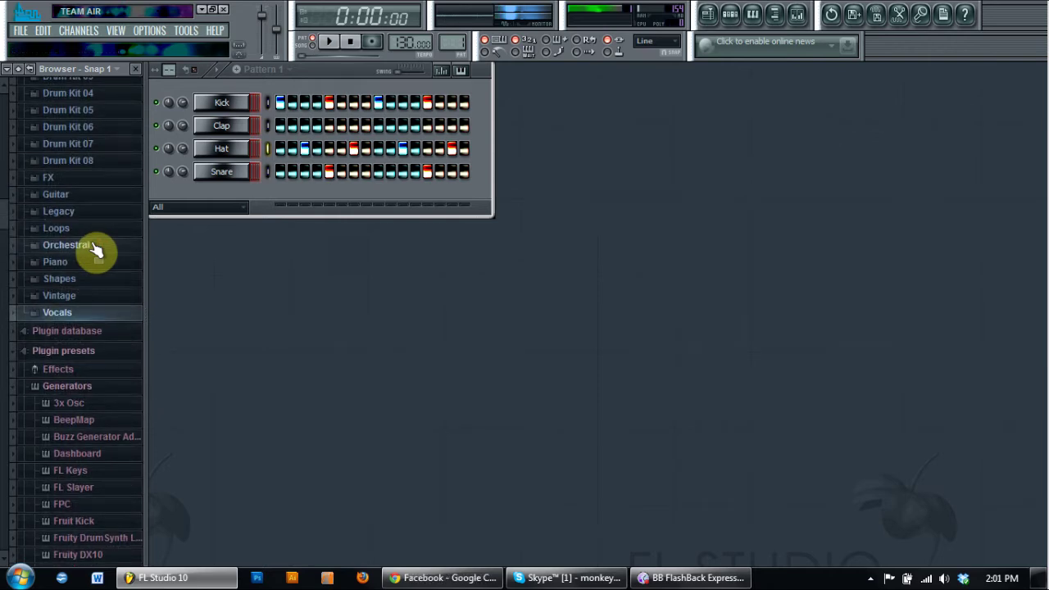
pyautogui.scroll(3, 96, 250)
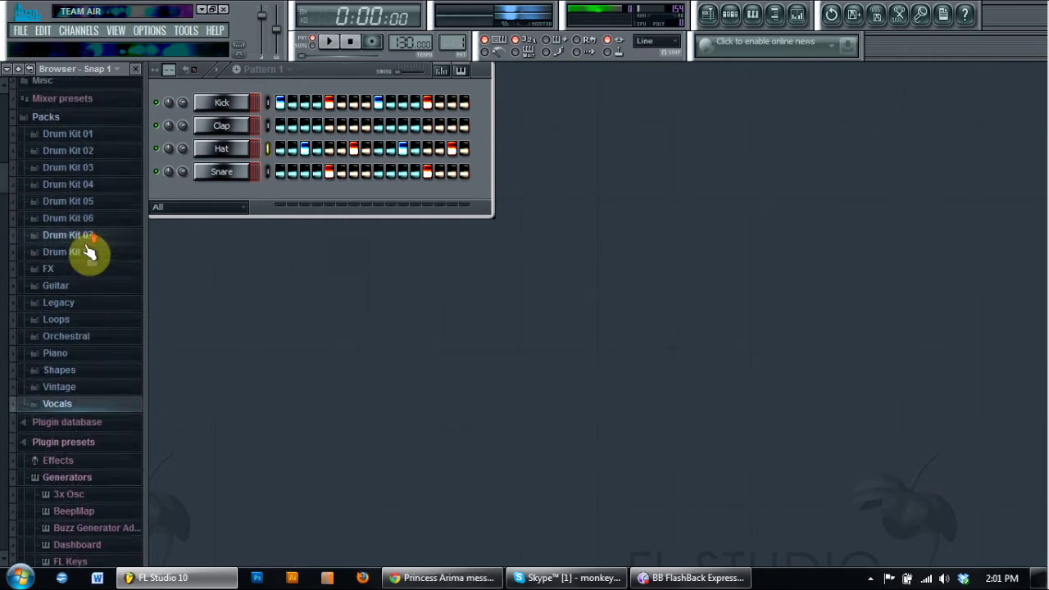
pyautogui.click(82, 287)
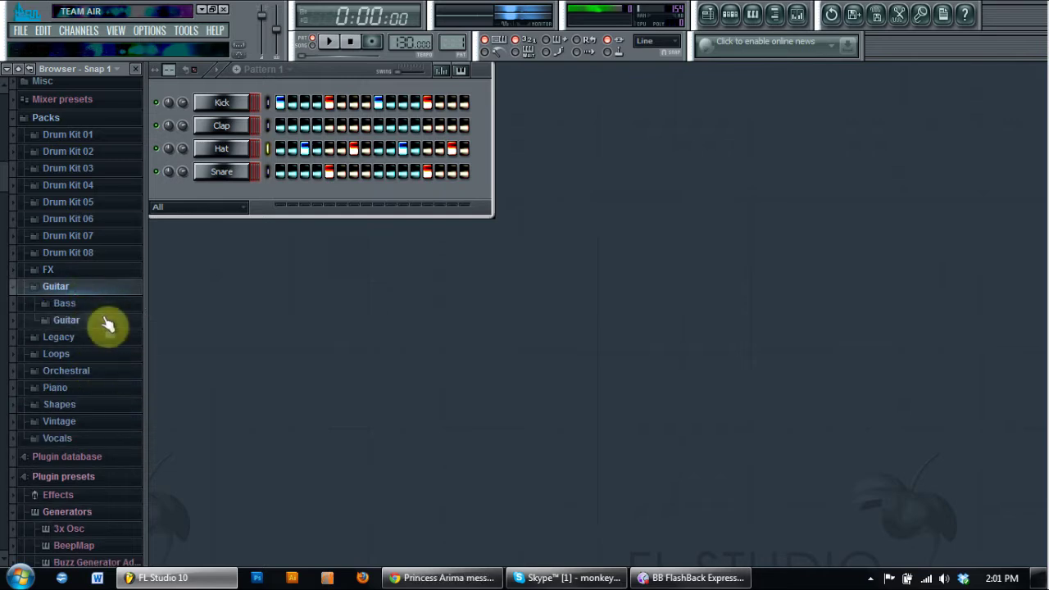
pyautogui.click(97, 321)
pyautogui.moveTo(93, 273); pyautogui.dragTo(227, 189)
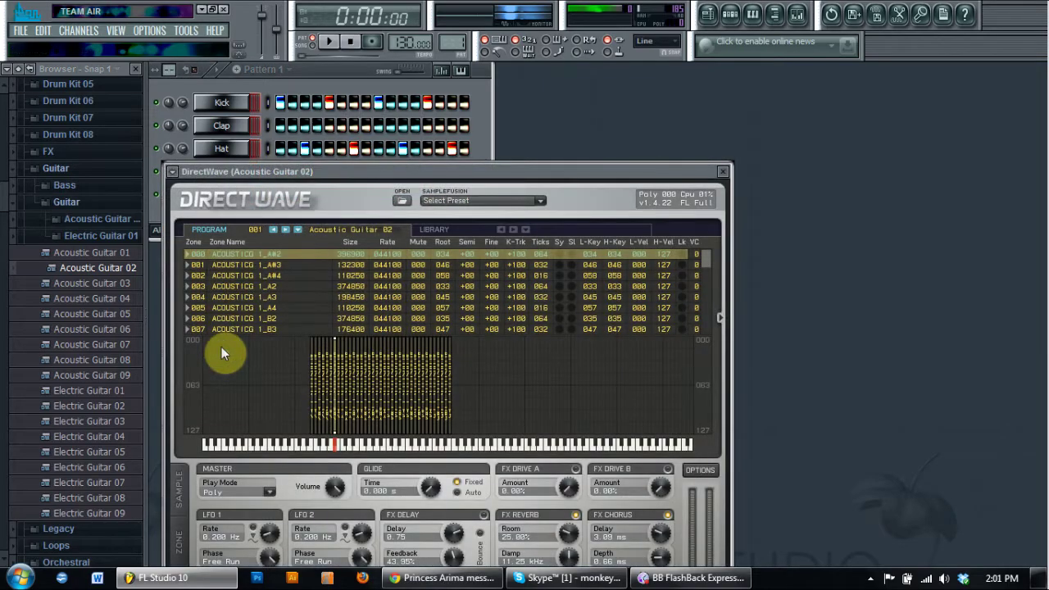
# Move the DirectWave window clear of the step sequencer and show the Acoustic Guitar channel's settings
pyautogui.moveTo(390, 177); pyautogui.dragTo(560, 84)
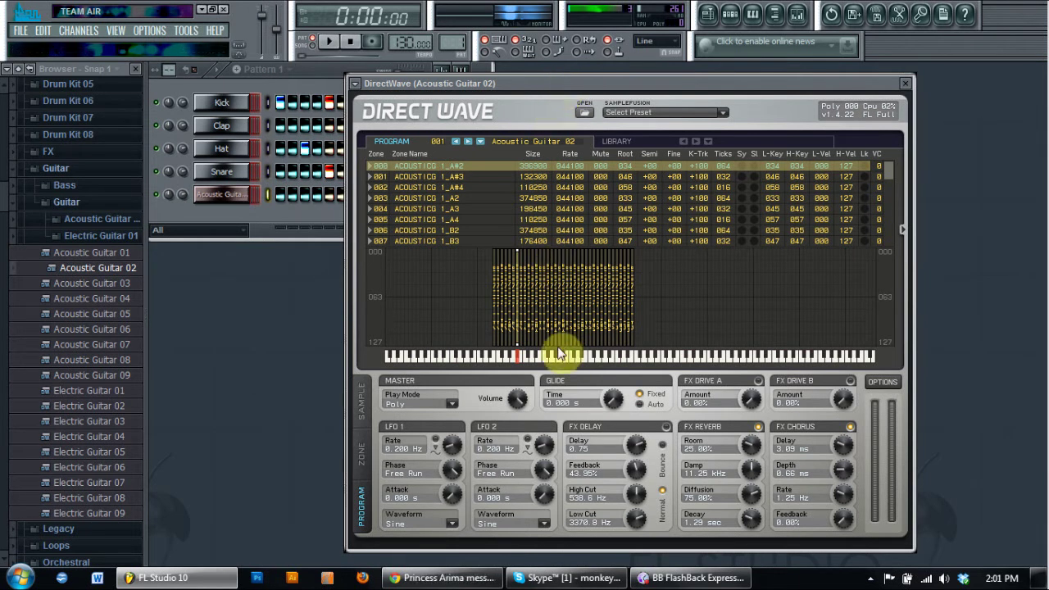
pyautogui.click(220, 200)
pyautogui.click(219, 199)
pyautogui.click(220, 199)
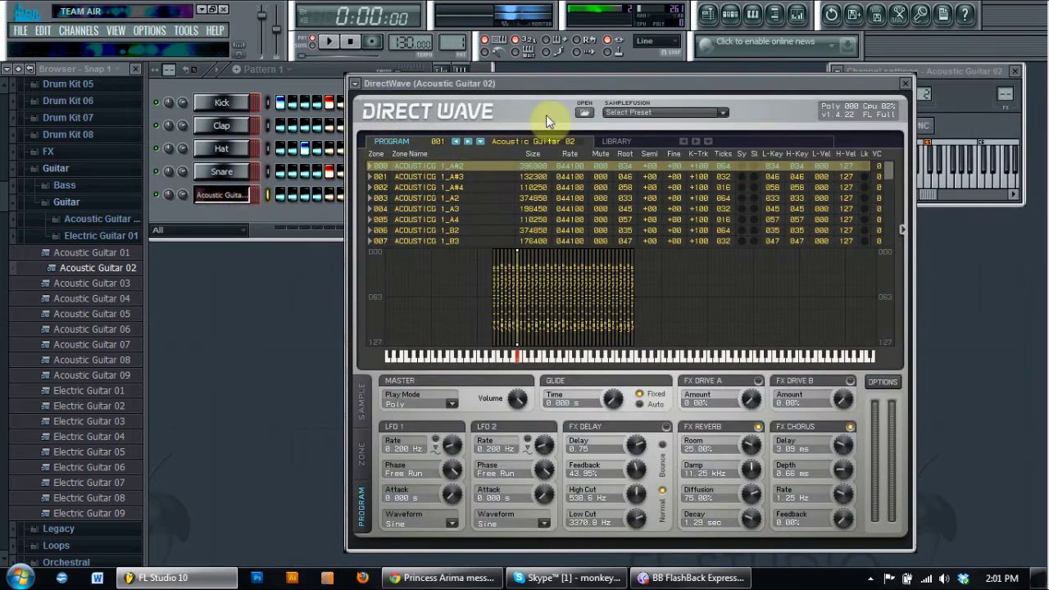
pyautogui.moveTo(535, 83); pyautogui.dragTo(444, 84)
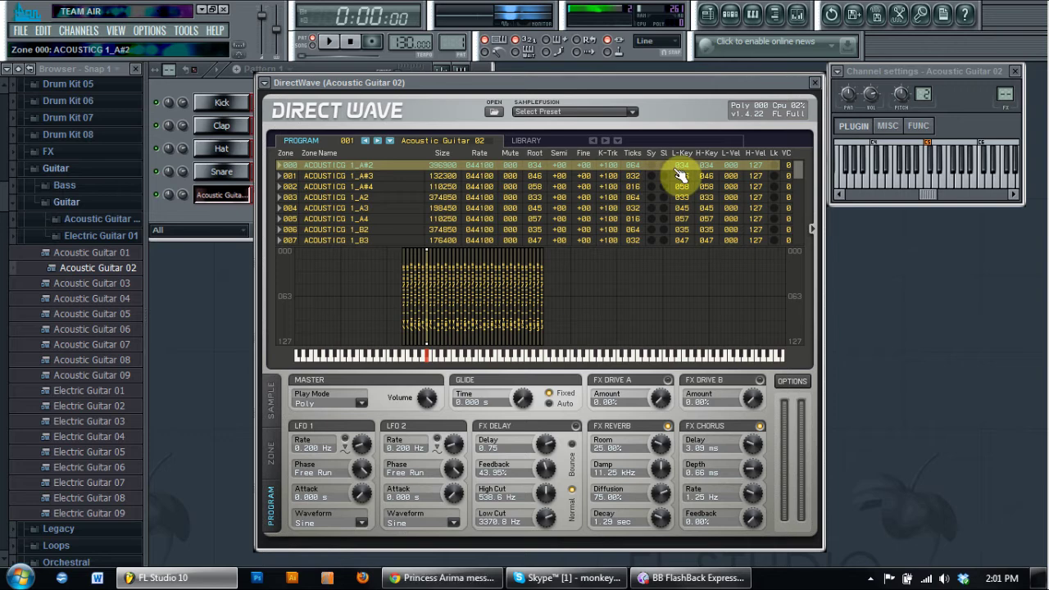
# Audition notes on the DirectWave keyboard, and close the plugin and channel settings windows
pyautogui.moveTo(563, 83); pyautogui.dragTo(701, 51)
pyautogui.moveTo(565, 336); pyautogui.dragTo(664, 351)
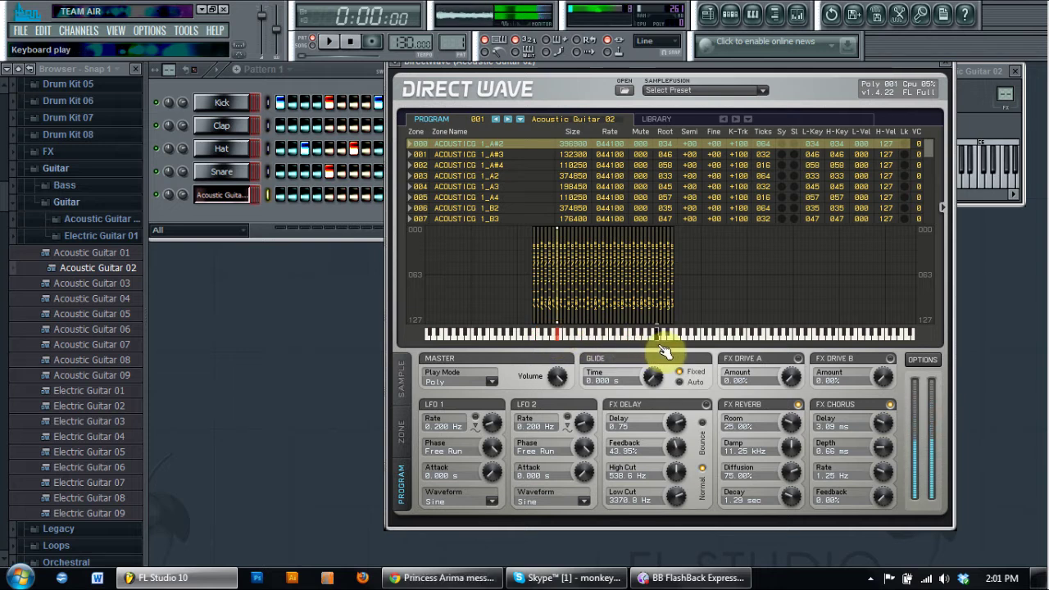
pyautogui.click(948, 71)
pyautogui.click(1014, 71)
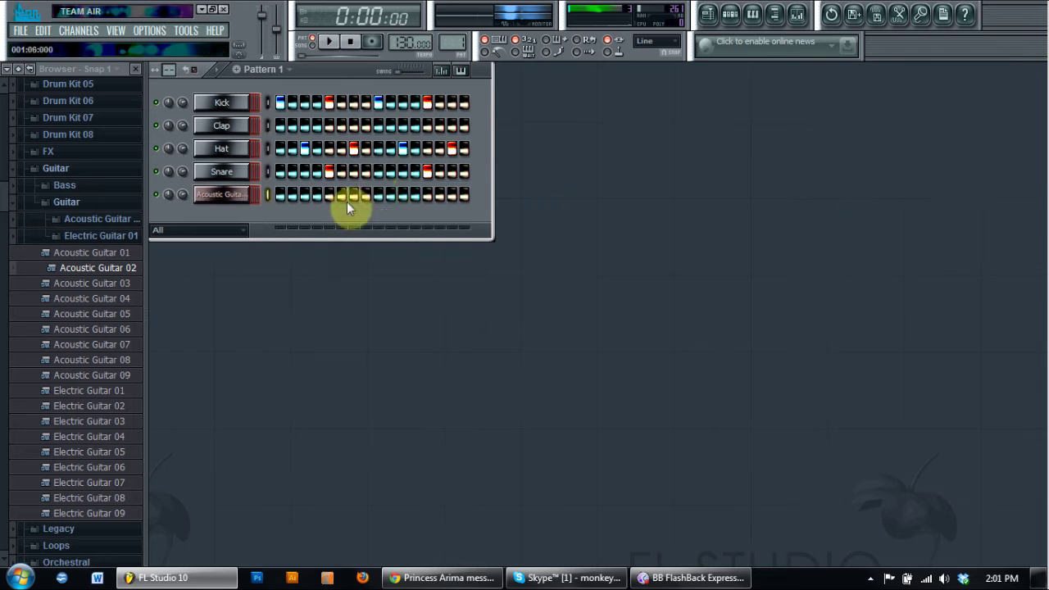
# Clear all active steps from the Snare, Hat and Kick channels in Pattern 1
pyautogui.rightClick(329, 171)
pyautogui.rightClick(427, 171)
pyautogui.rightClick(304, 148)
pyautogui.rightClick(353, 148)
pyautogui.rightClick(402, 148)
pyautogui.rightClick(452, 149)
pyautogui.rightClick(427, 102)
pyautogui.rightClick(378, 101)
pyautogui.rightClick(329, 101)
pyautogui.rightClick(280, 101)
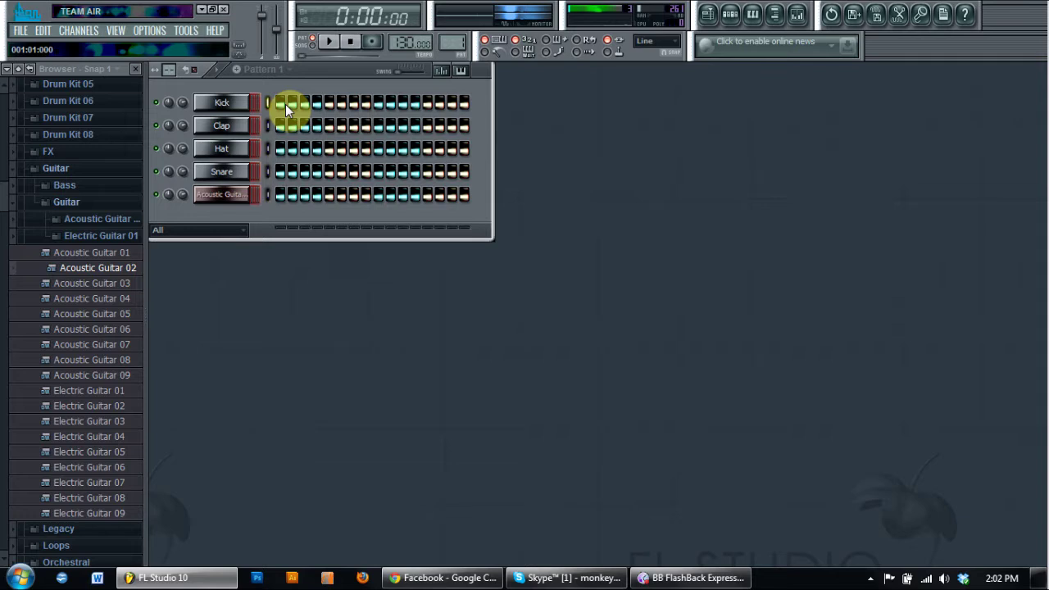
# Open the Acoustic Guitar channel's piano roll and switch its keyboard view from note names to piano keys
pyautogui.rightClick(233, 203)
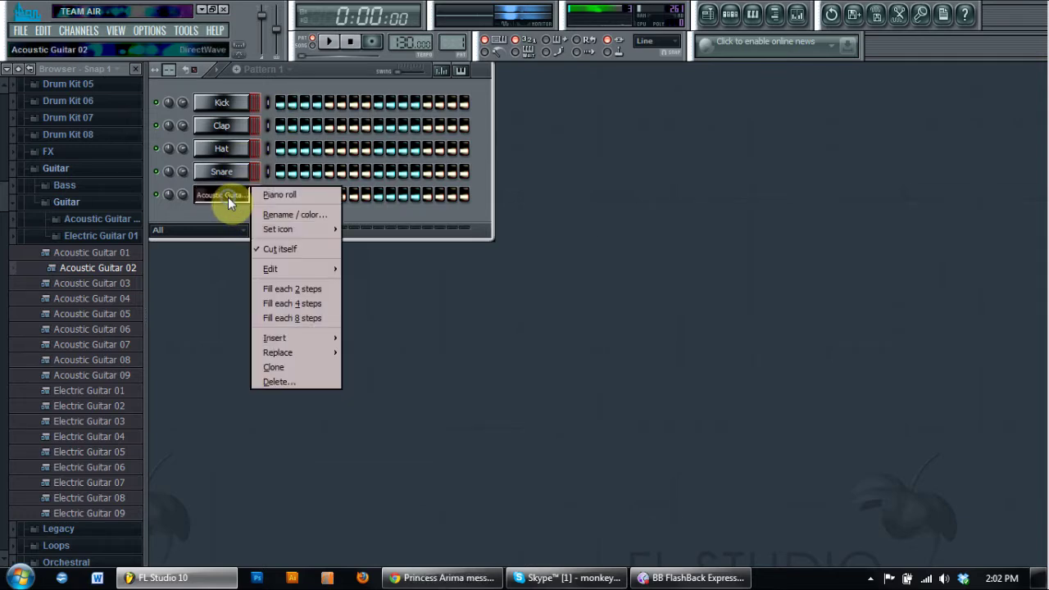
pyautogui.click(282, 198)
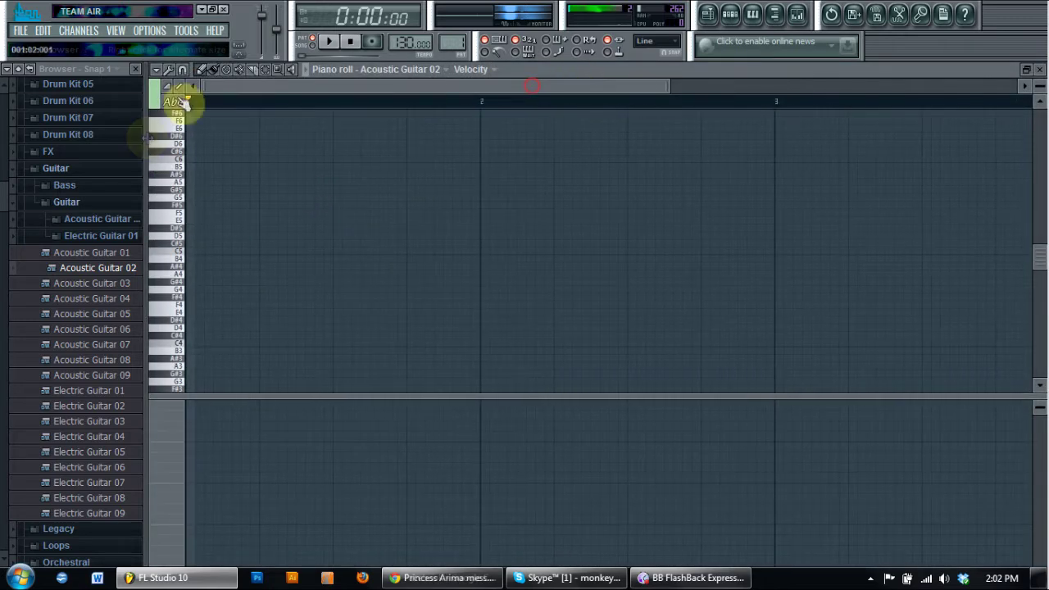
pyautogui.moveTo(168, 199); pyautogui.dragTo(175, 366)
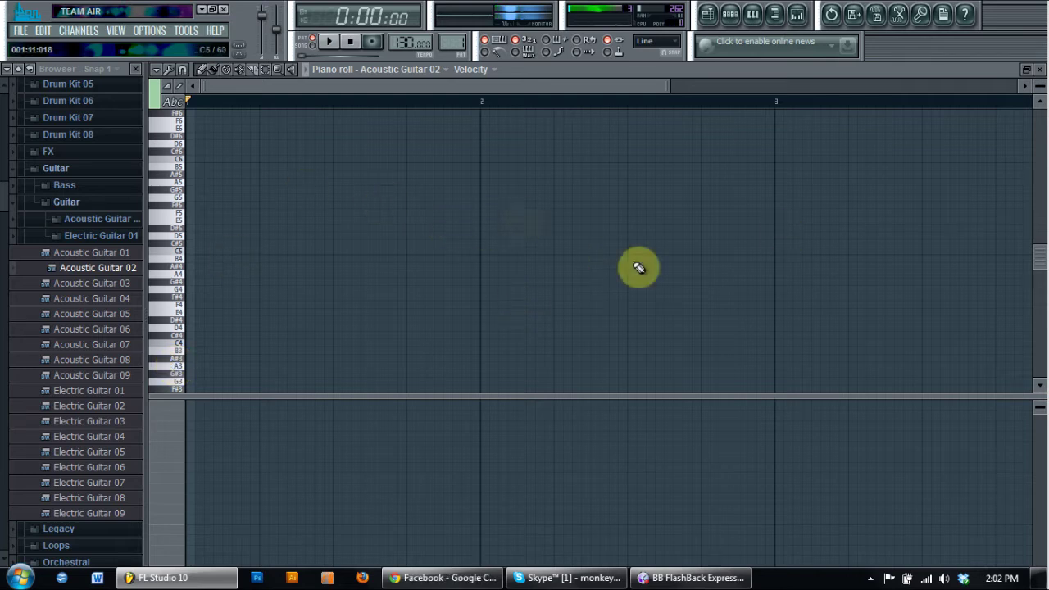
pyautogui.scroll(8, 609, 246)
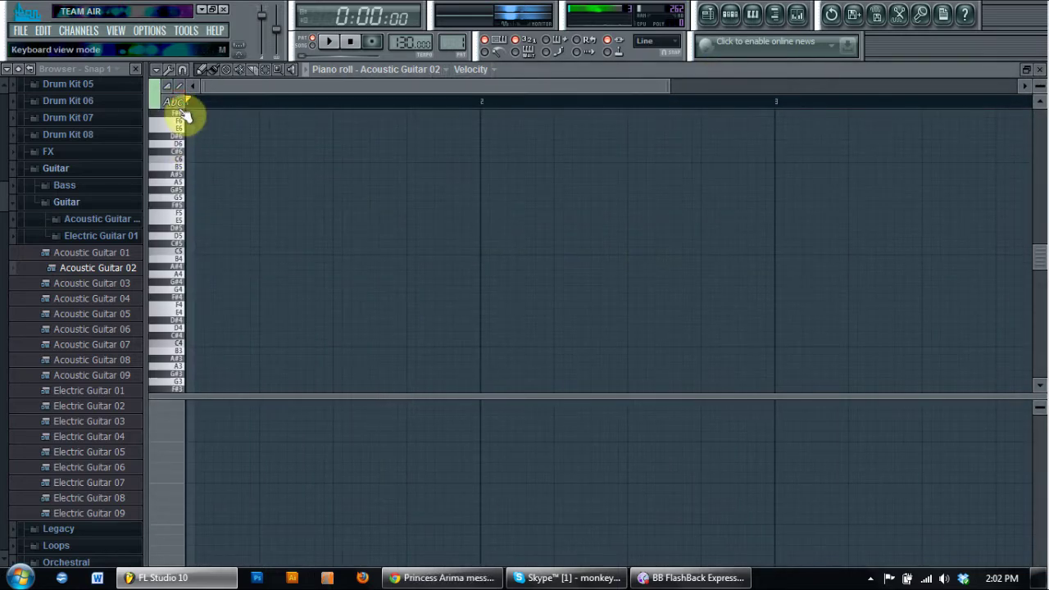
pyautogui.click(180, 108)
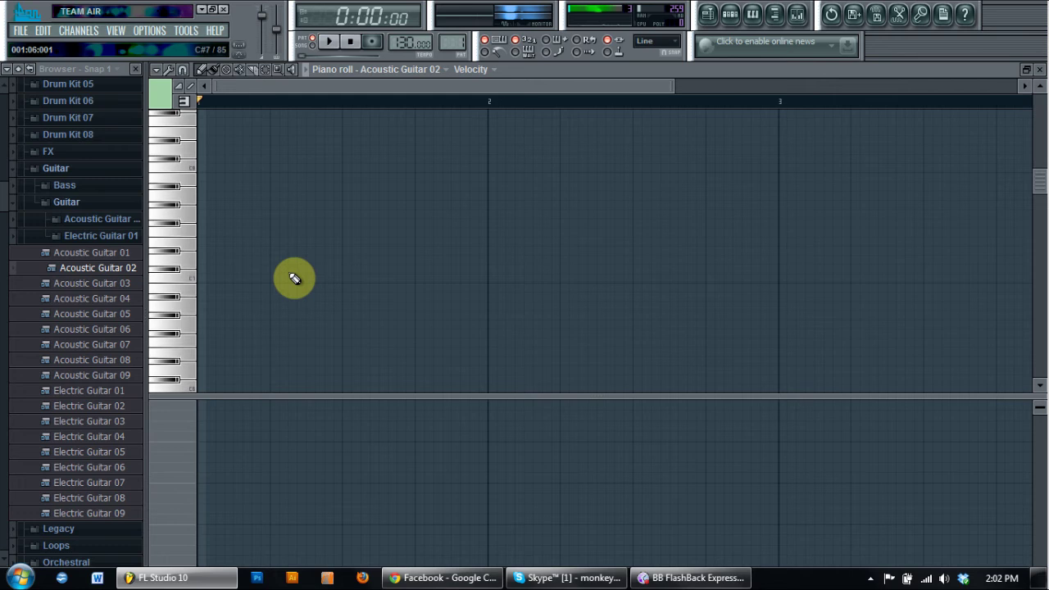
# Audition the acoustic guitar across high and low octaves on the piano roll keyboard
pyautogui.scroll(-5, 295, 275)
pyautogui.scroll(7, 295, 275)
pyautogui.scroll(-3, 188, 242)
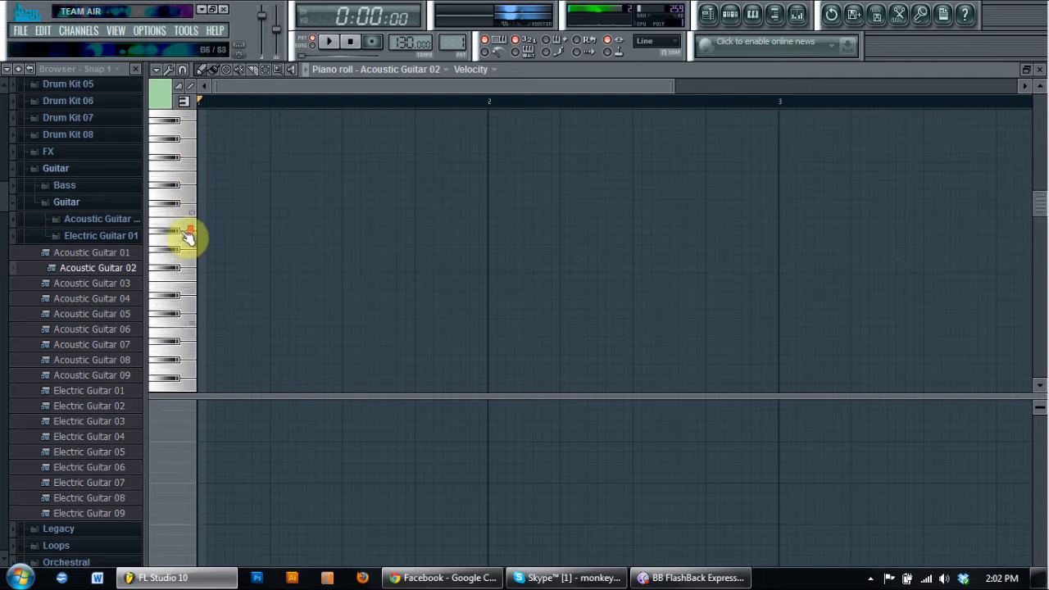
pyautogui.scroll(-4, 190, 360)
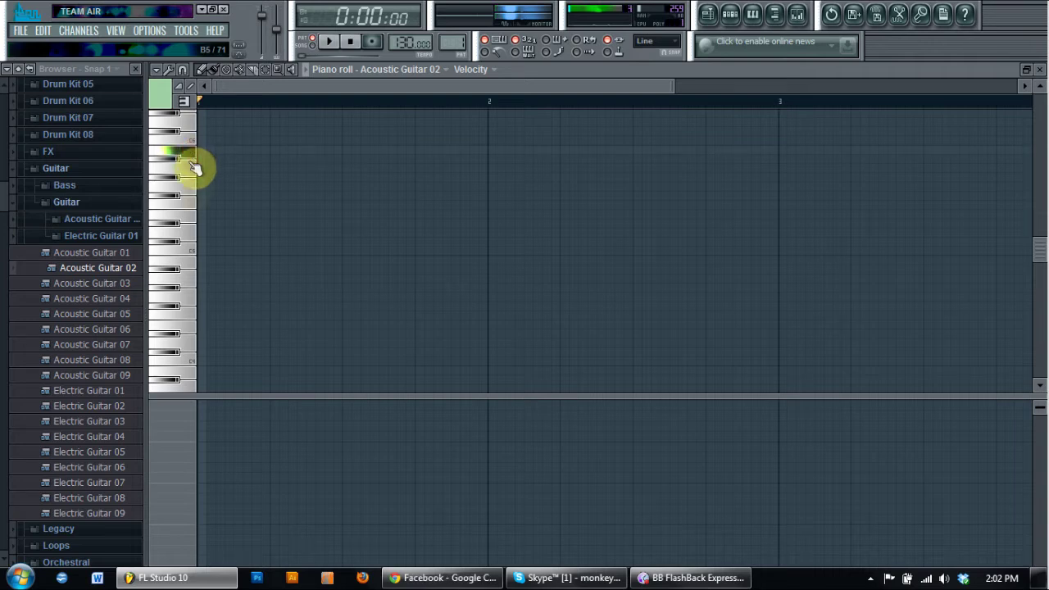
pyautogui.moveTo(189, 255)
pyautogui.mouseDown()
pyautogui.moveTo(192, 427)
pyautogui.moveTo(188, 194)
pyautogui.moveTo(194, 246)
pyautogui.mouseUp()
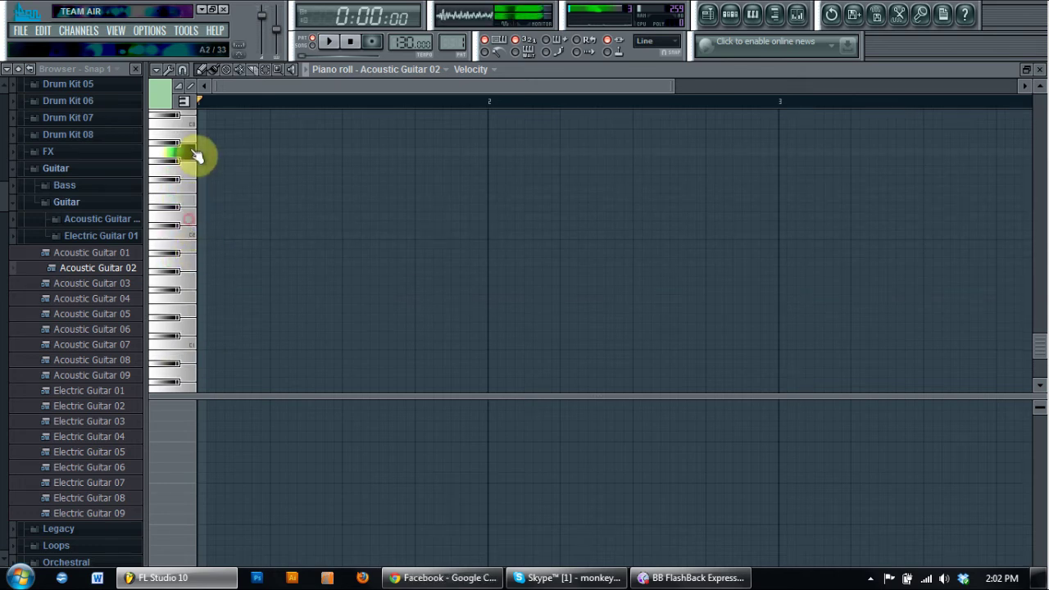
pyautogui.scroll(3, 218, 253)
pyautogui.scroll(-1, 235, 264)
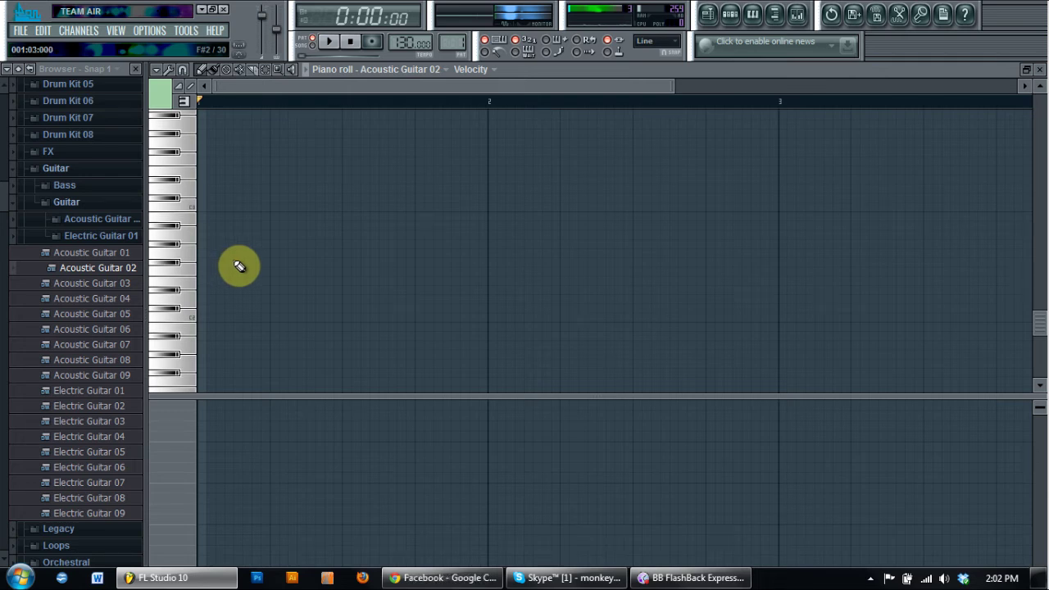
pyautogui.scroll(3, 197, 215)
pyautogui.click(195, 295)
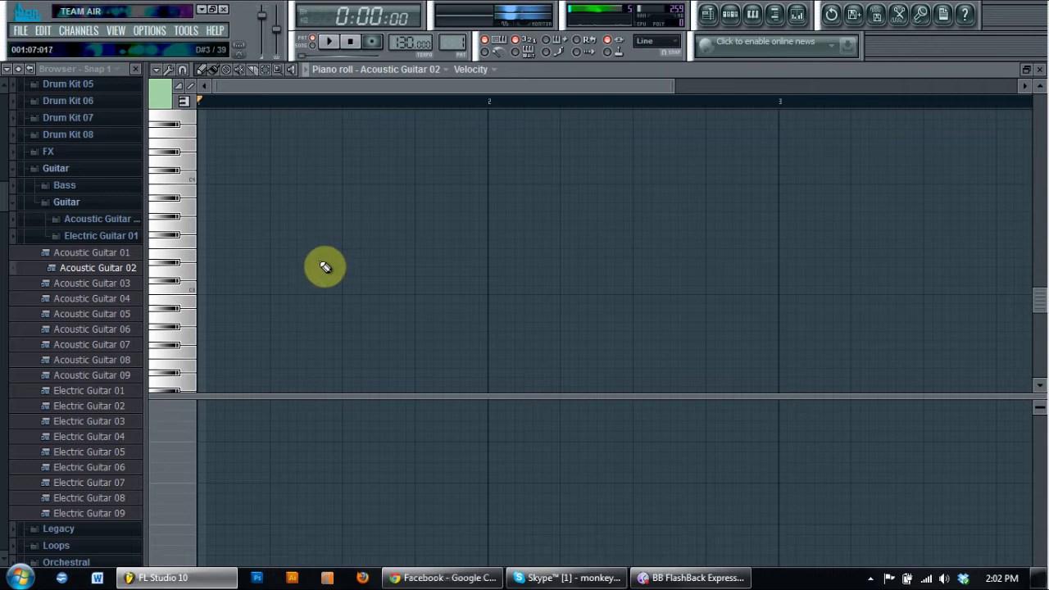
# Draw a two-bar melody of one-beat notes C3, D#3, G#3, G3, C3, D#3, A#3, G#3 and play it back
pyautogui.moveTo(203, 291); pyautogui.dragTo(193, 291)
pyautogui.moveTo(707, 206); pyautogui.dragTo(700, 217)
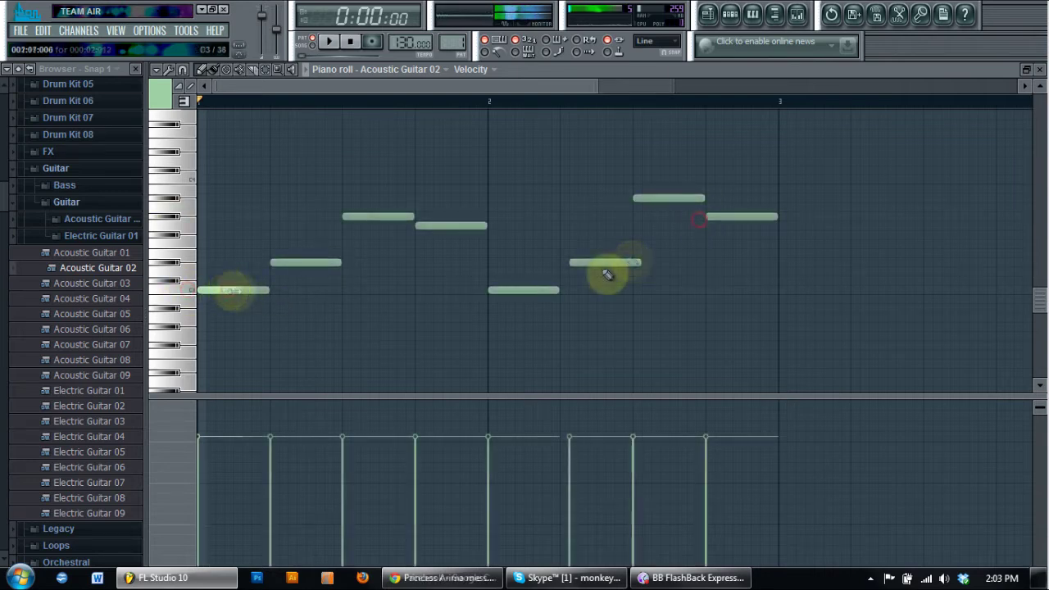
pyautogui.click(604, 271)
pyautogui.rightClick(619, 269)
pyautogui.moveTo(614, 265)
pyautogui.mouseDown()
pyautogui.moveTo(595, 265)
pyautogui.moveTo(604, 265)
pyautogui.mouseUp()
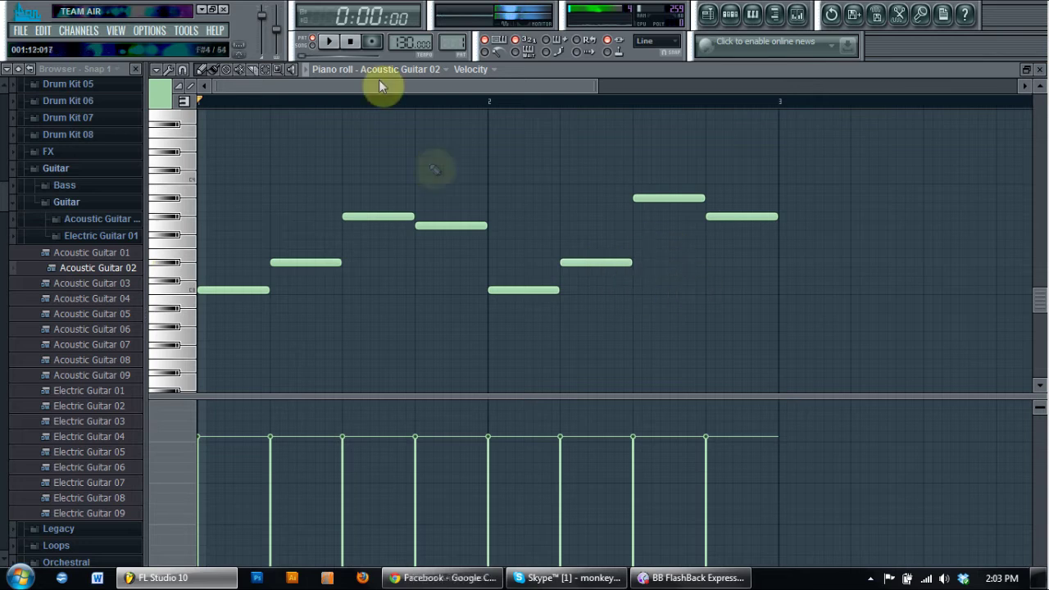
pyautogui.click(339, 43)
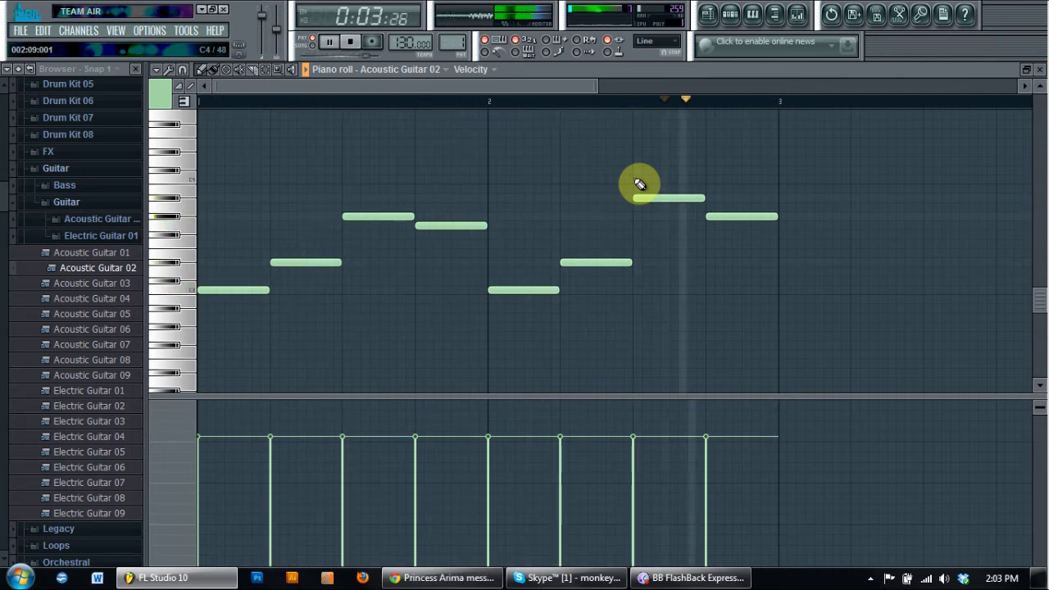
pyautogui.click(351, 42)
# Add a one-beat G3 note in bar 3 of the guitar piano roll
pyautogui.moveTo(667, 204); pyautogui.dragTo(267, 206)
pyautogui.click(494, 230)
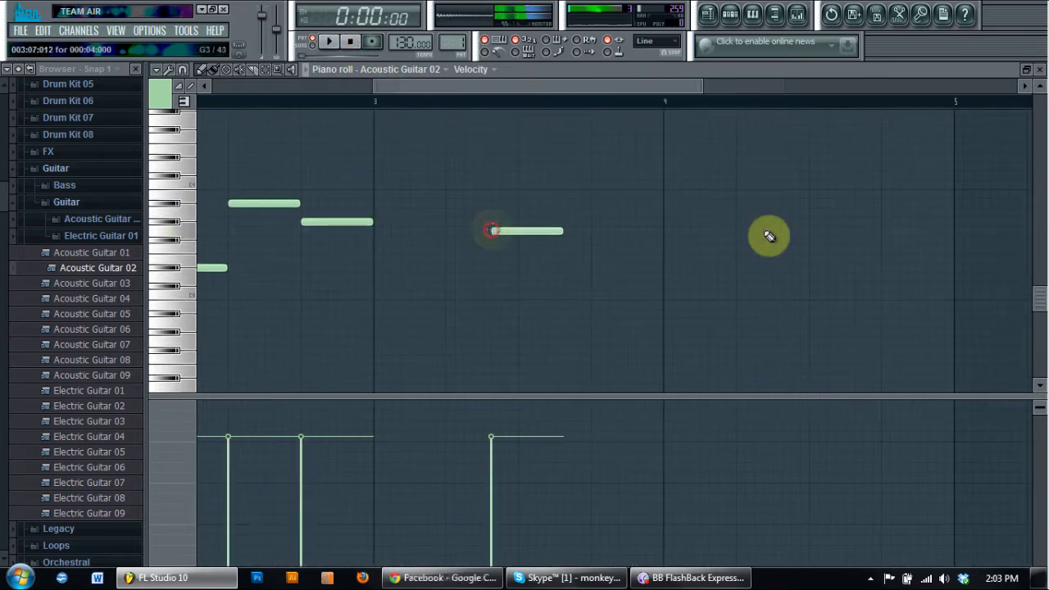
# Add a one-beat F3 note near the end of bar 4 and play back the guitar melody
pyautogui.click(874, 249)
pyautogui.click(328, 41)
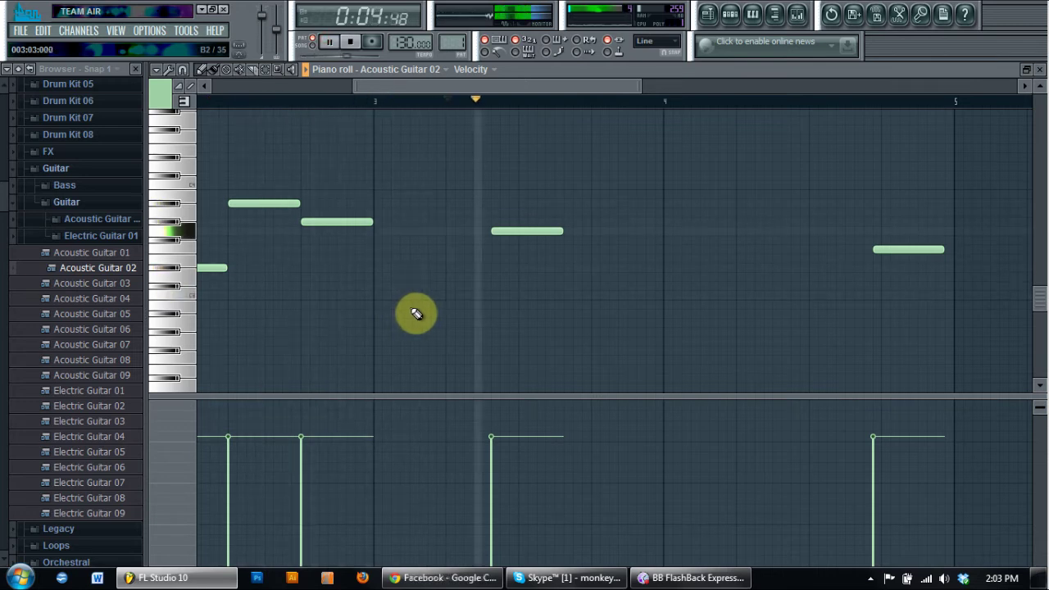
pyautogui.click(351, 42)
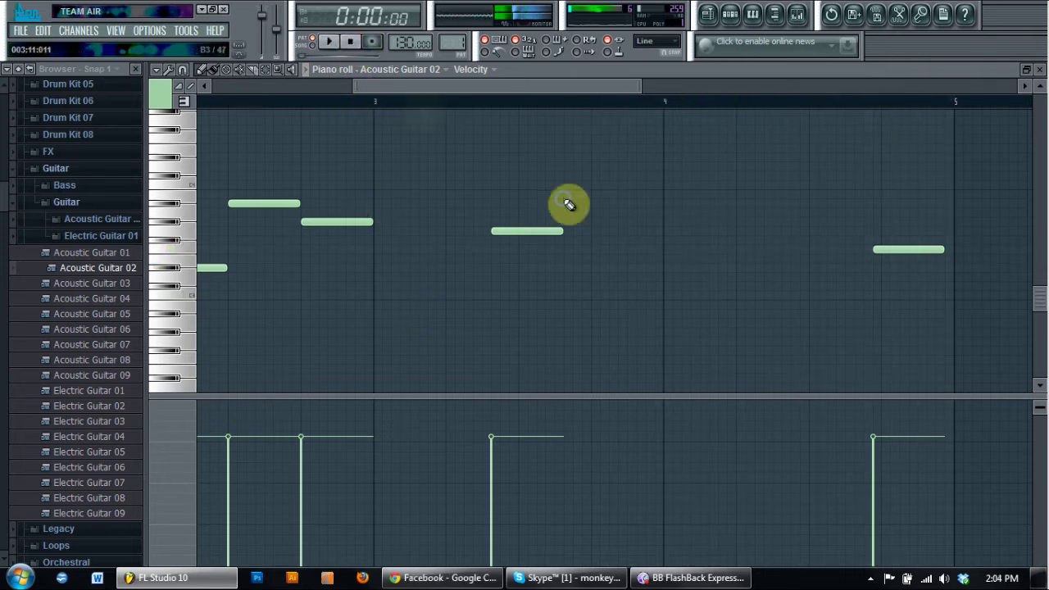
# Delete the separate G3 and F3 notes in bars 3 and 4 of the guitar piano roll
pyautogui.rightClick(556, 231)
pyautogui.rightClick(909, 249)
pyautogui.moveTo(584, 211); pyautogui.dragTo(1023, 214)
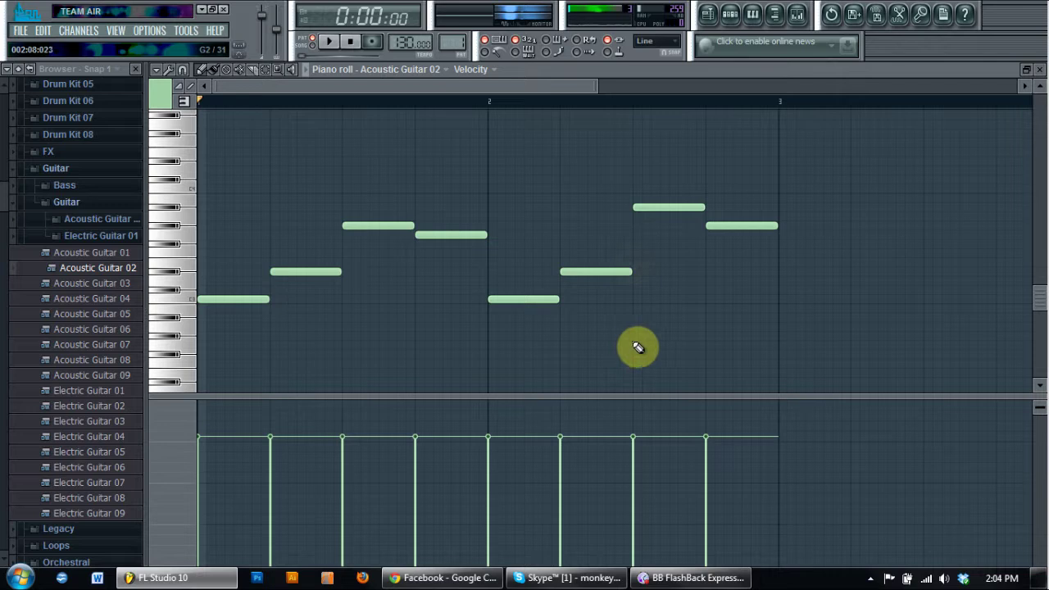
pyautogui.scroll(-2, 656, 323)
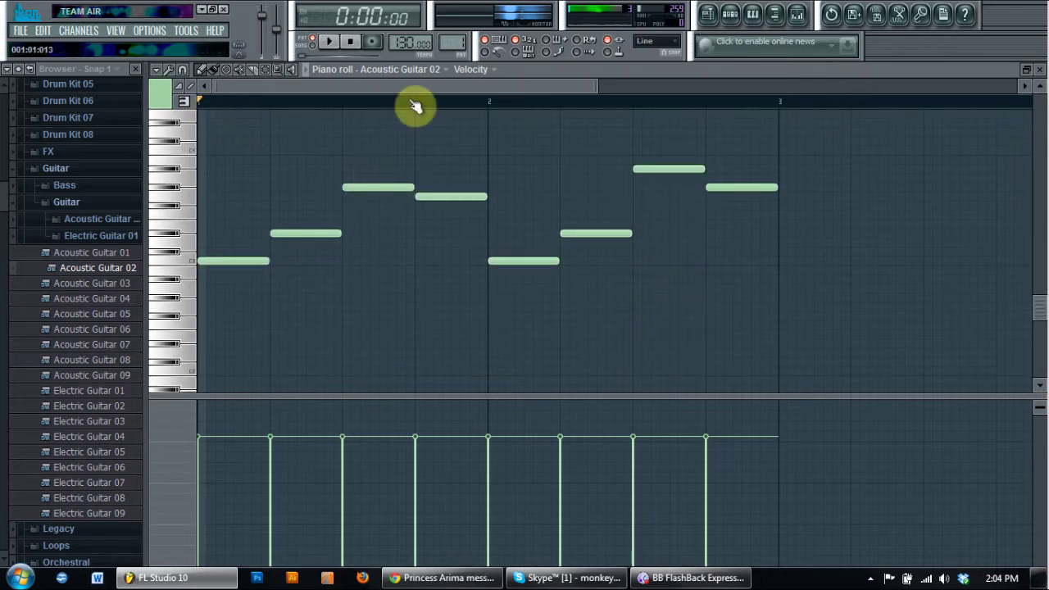
# Close the guitar's piano roll and reopen it from the Acoustic Guitar channel's note preview in the step sequencer
pyautogui.click(1039, 70)
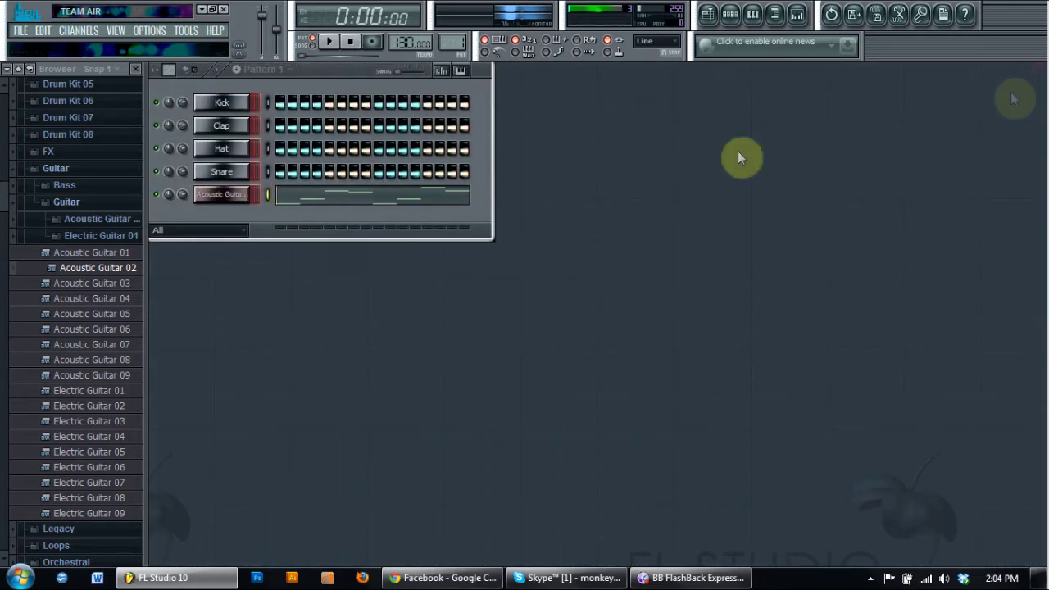
pyautogui.click(394, 208)
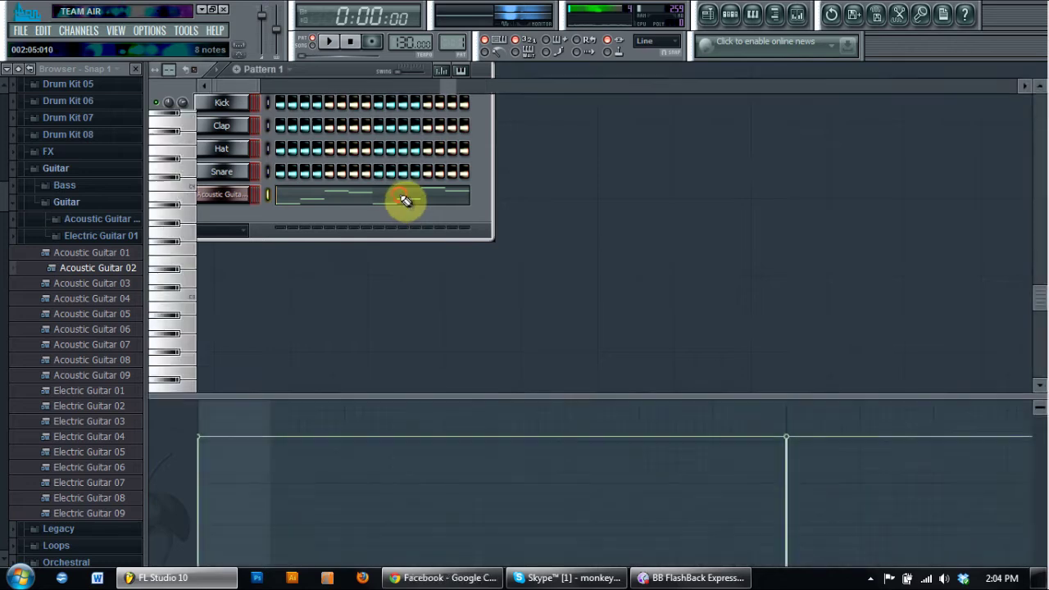
pyautogui.moveTo(255, 240); pyautogui.dragTo(289, 307)
pyautogui.keyDown('ctrl'); pyautogui.click(258, 224); pyautogui.keyUp('ctrl')
# Delete all eight melody notes in bars 1 and 2 and close the guitar's piano roll
pyautogui.rightClick(234, 297)
pyautogui.rightClick(320, 270)
pyautogui.rightClick(385, 223)
pyautogui.rightClick(472, 232)
pyautogui.rightClick(533, 297)
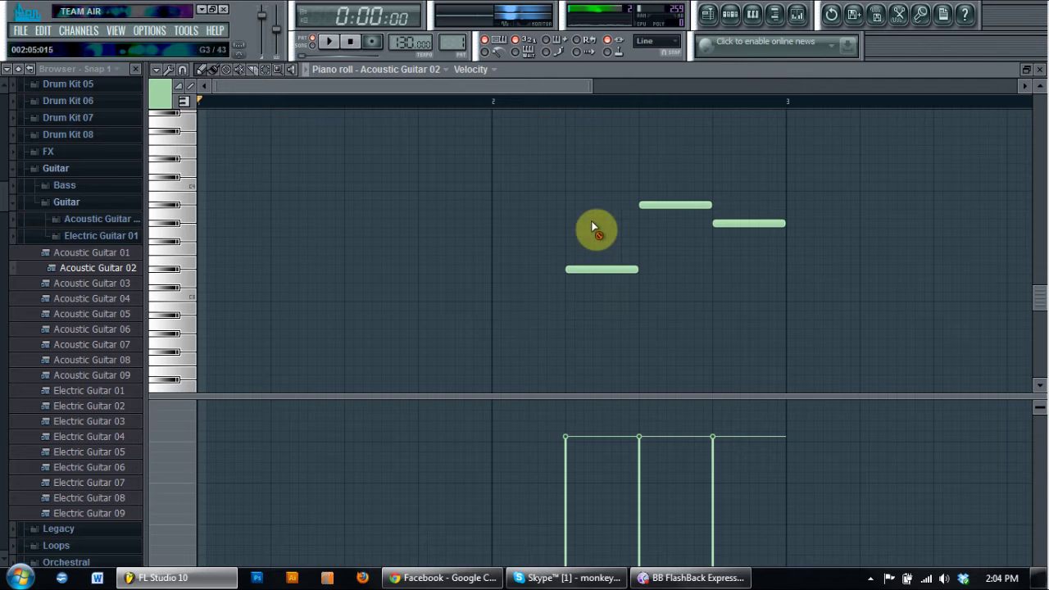
pyautogui.rightClick(602, 269)
pyautogui.rightClick(676, 205)
pyautogui.rightClick(717, 224)
pyautogui.click(1039, 69)
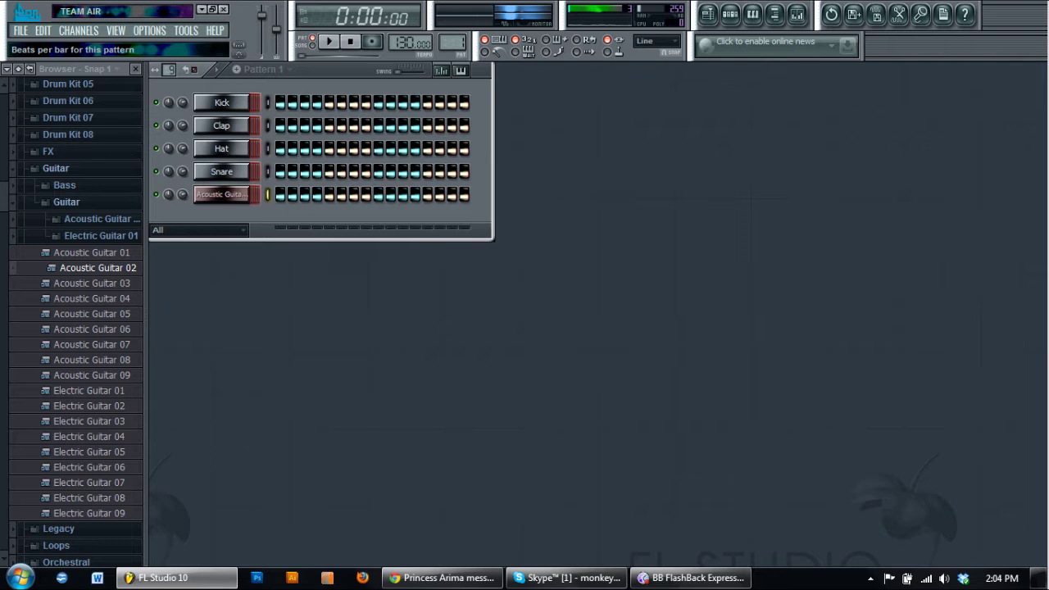
# Lengthen the pattern to 32 steps and set the project's time division to 3 steps per beat
pyautogui.scroll(4, 169, 70)
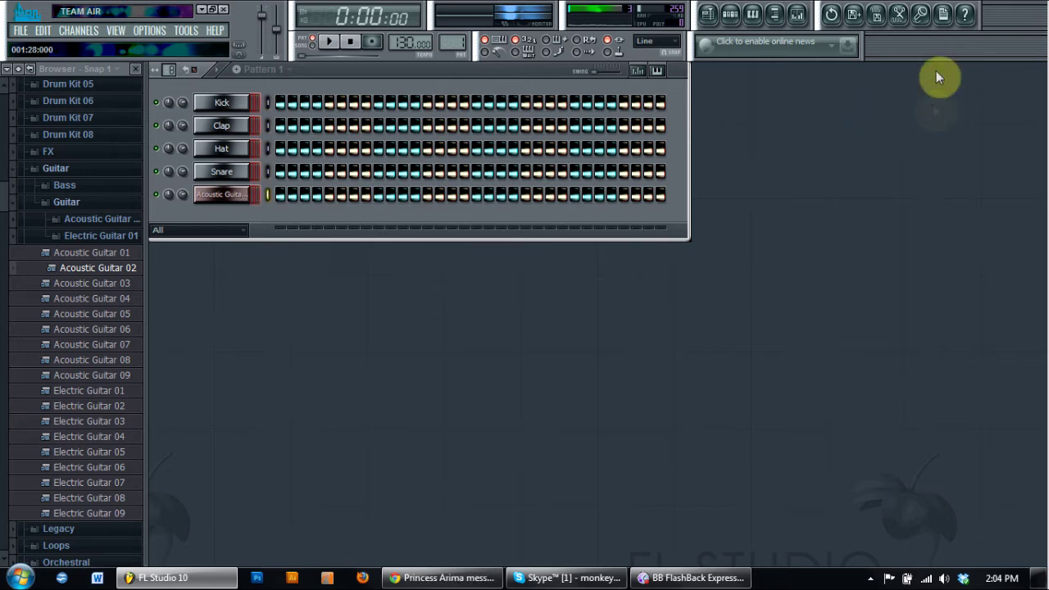
pyautogui.click(945, 16)
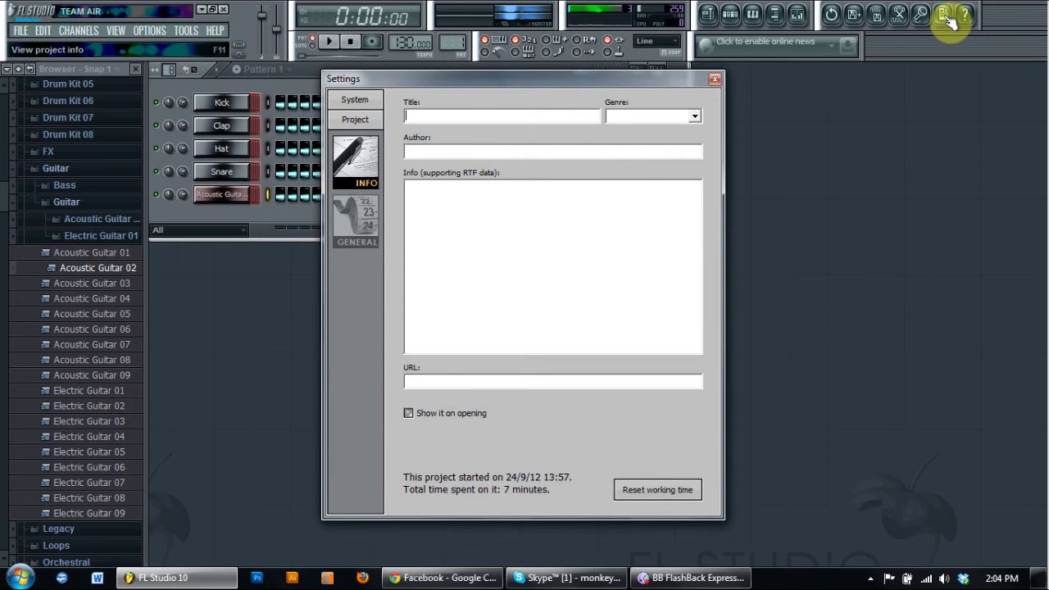
pyautogui.click(363, 224)
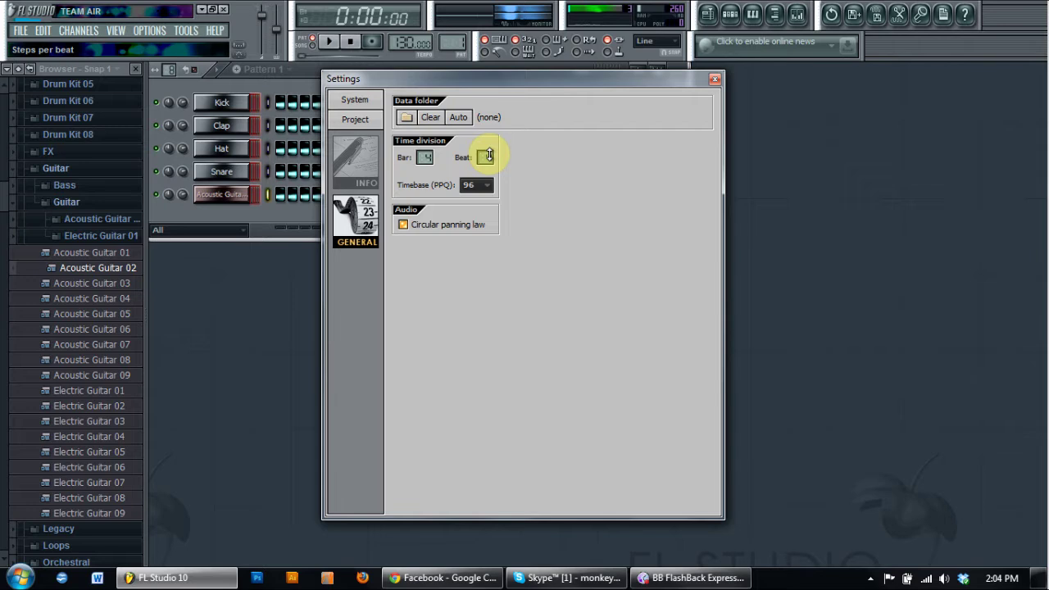
pyautogui.click(487, 157)
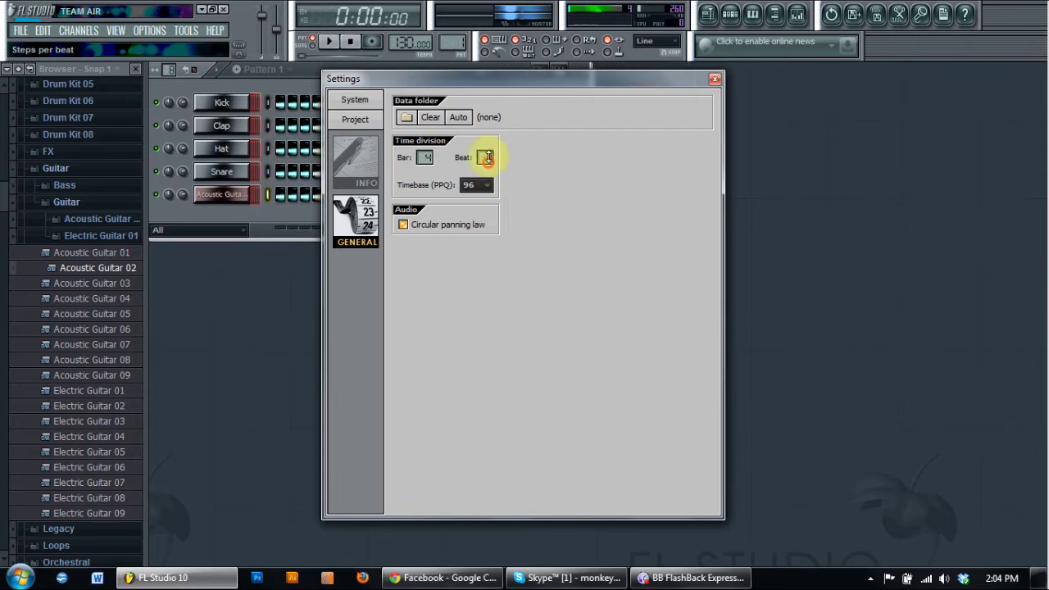
pyautogui.moveTo(523, 88); pyautogui.dragTo(741, 139)
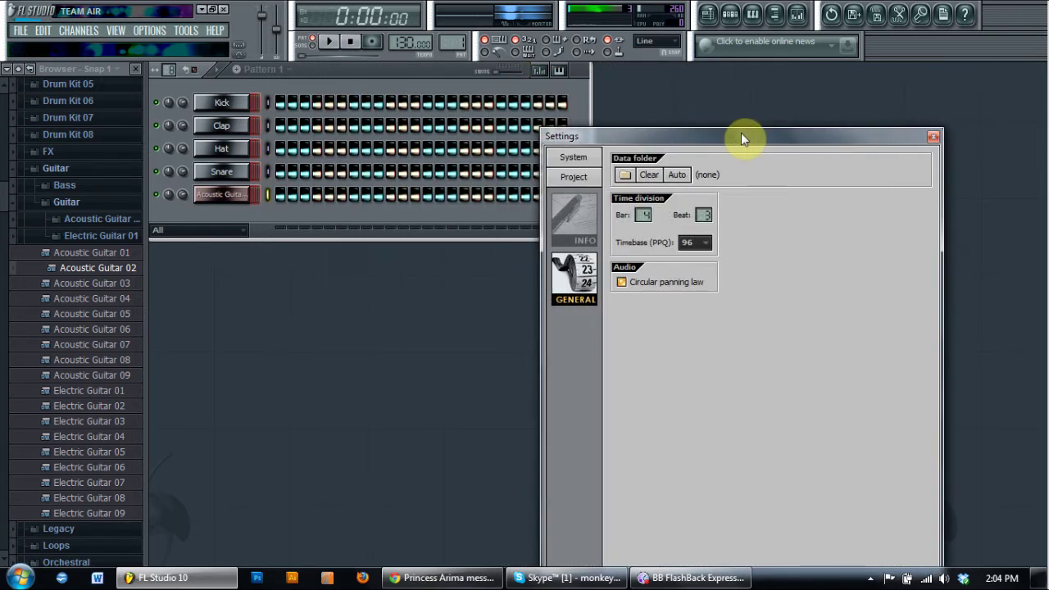
# Fill groups of three steps on the Hat, Snare and Acoustic Guitar channels, and clear them again
pyautogui.click(391, 148)
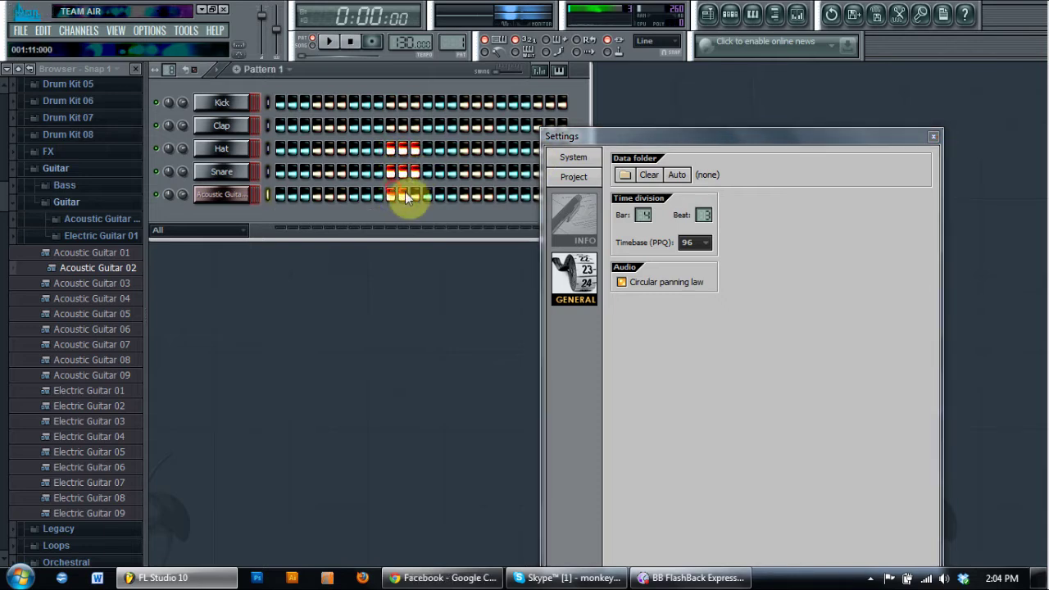
pyautogui.rightClick(412, 173)
pyautogui.rightClick(413, 151)
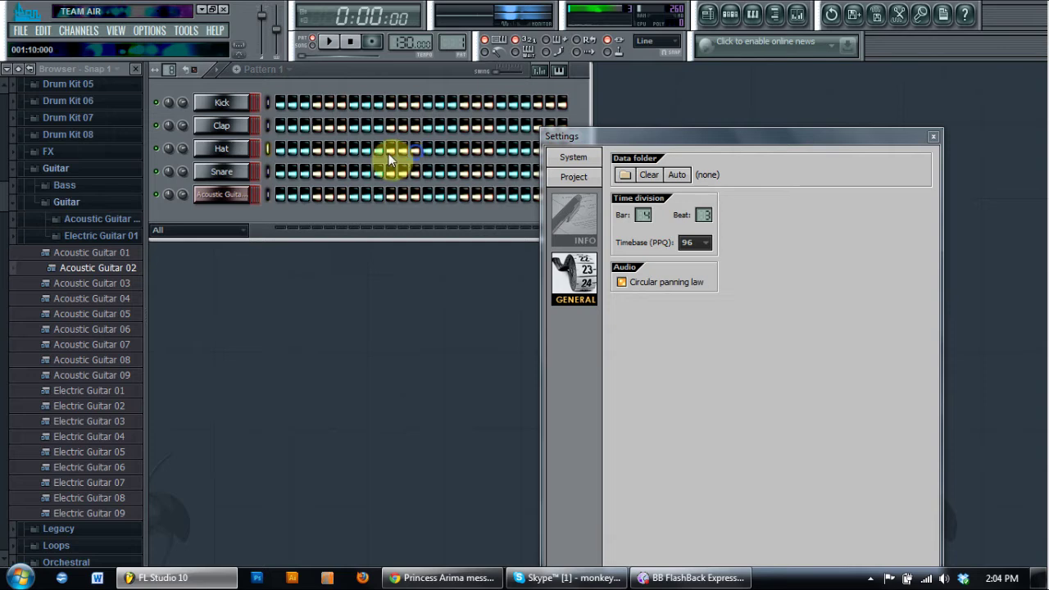
# Set the project's time division to 4 steps per beat and close the project settings
pyautogui.moveTo(695, 214); pyautogui.dragTo(700, 204)
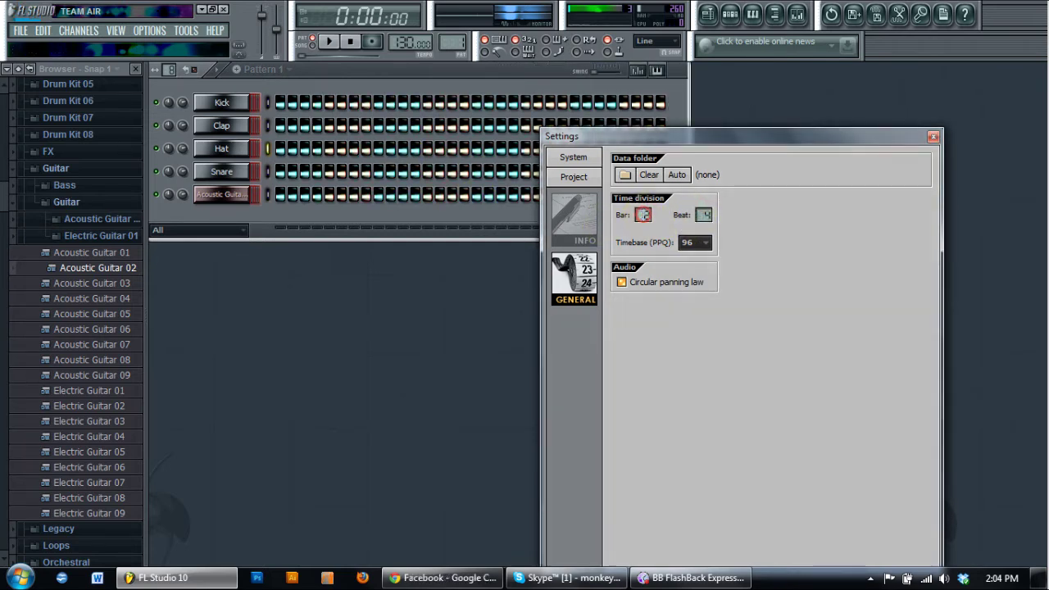
pyautogui.moveTo(754, 145); pyautogui.dragTo(468, 89)
pyautogui.click(643, 86)
# Play the 24-step drum pattern and add a Clap hit on step 19
pyautogui.press('space')
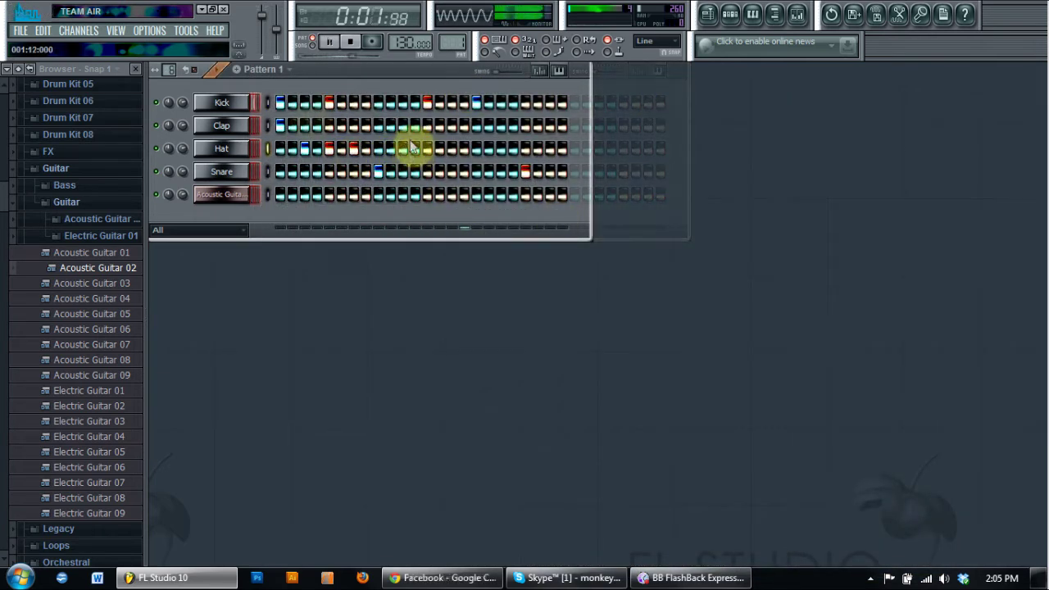
pyautogui.click(501, 125)
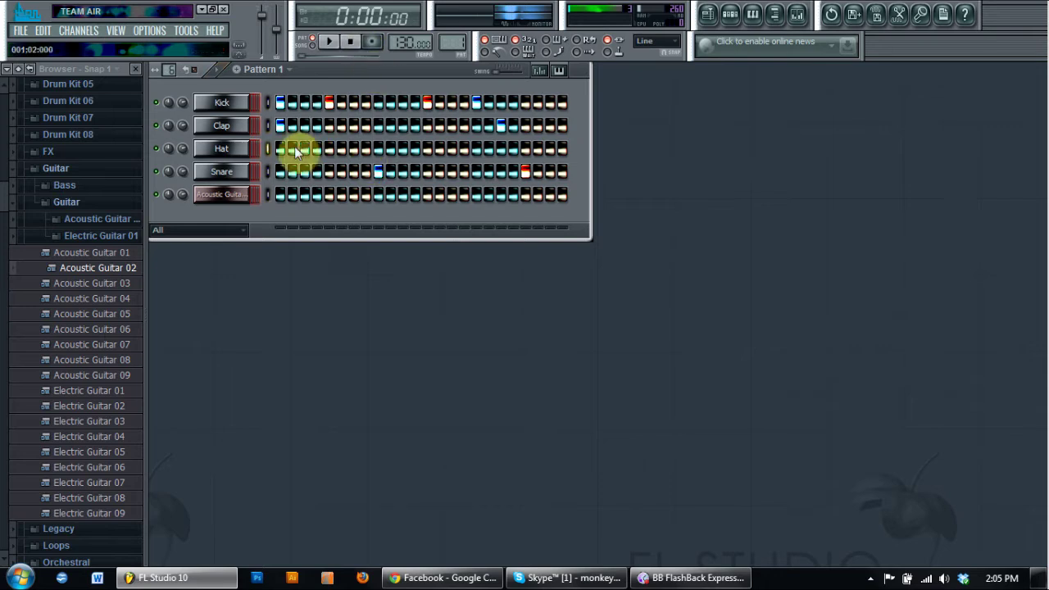
# Clear the drum hits from the Snare, Clap and Kick channels
pyautogui.rightClick(237, 197)
pyautogui.click(325, 152)
pyautogui.rightClick(379, 170)
pyautogui.rightClick(526, 171)
pyautogui.rightClick(500, 125)
pyautogui.rightClick(279, 126)
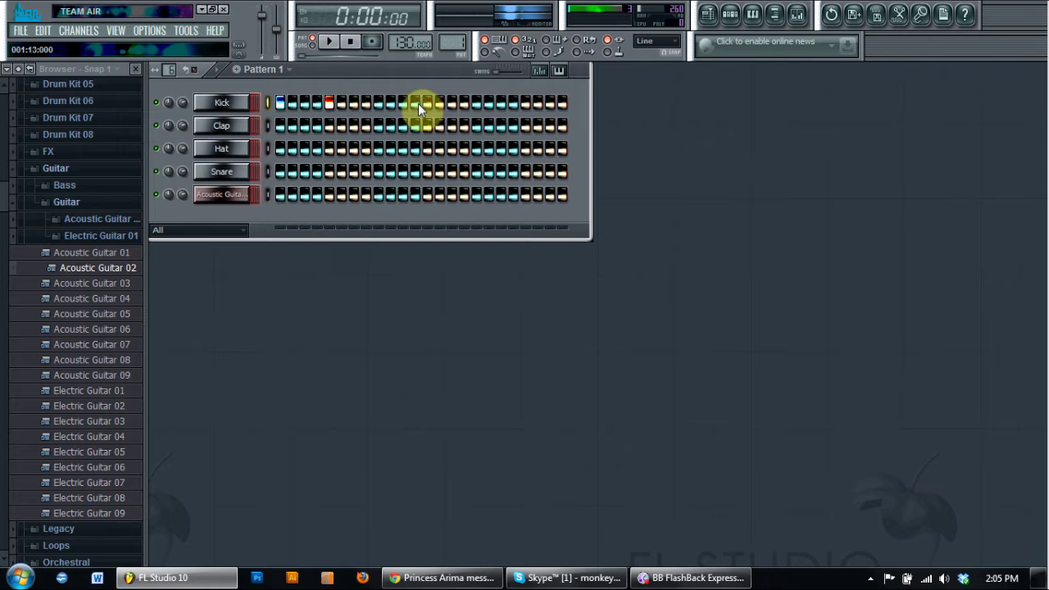
# Draw one-beat notes C3, G3, F#3, C3, G#3 and G3 in bar 1 of the guitar's piano roll and play them
pyautogui.rightClick(240, 197)
pyautogui.click(271, 209)
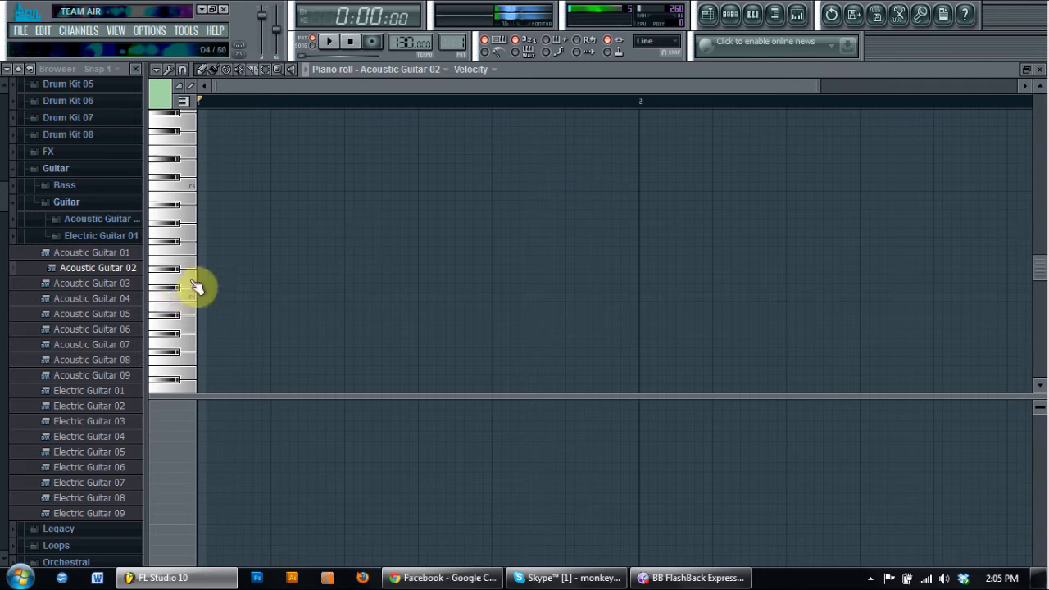
pyautogui.scroll(-3, 193, 289)
pyautogui.click(215, 241)
pyautogui.click(274, 177)
pyautogui.click(338, 188)
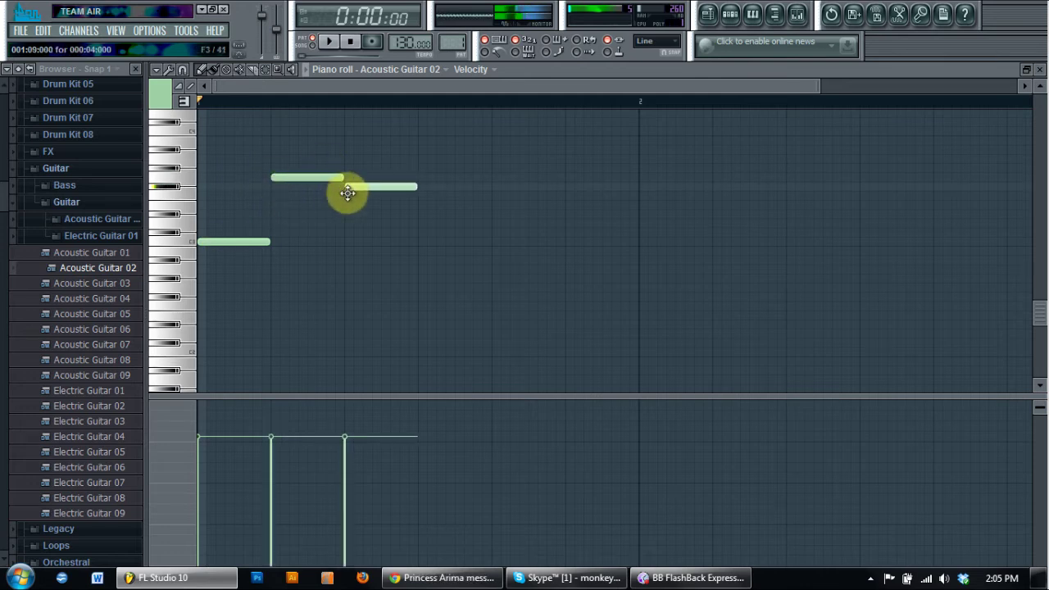
pyautogui.click(423, 241)
pyautogui.click(495, 168)
pyautogui.click(567, 177)
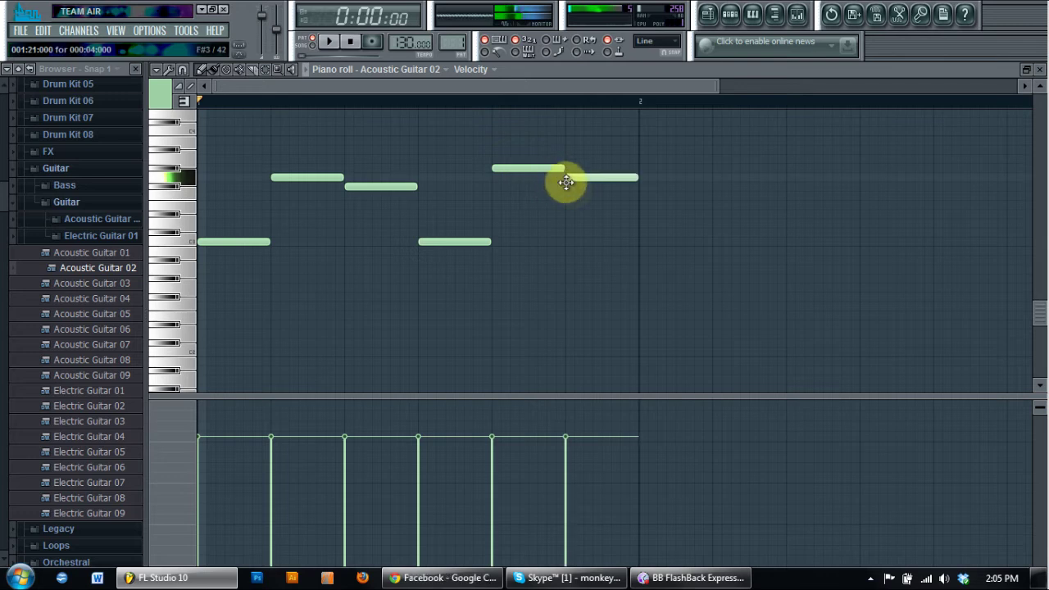
pyautogui.click(328, 41)
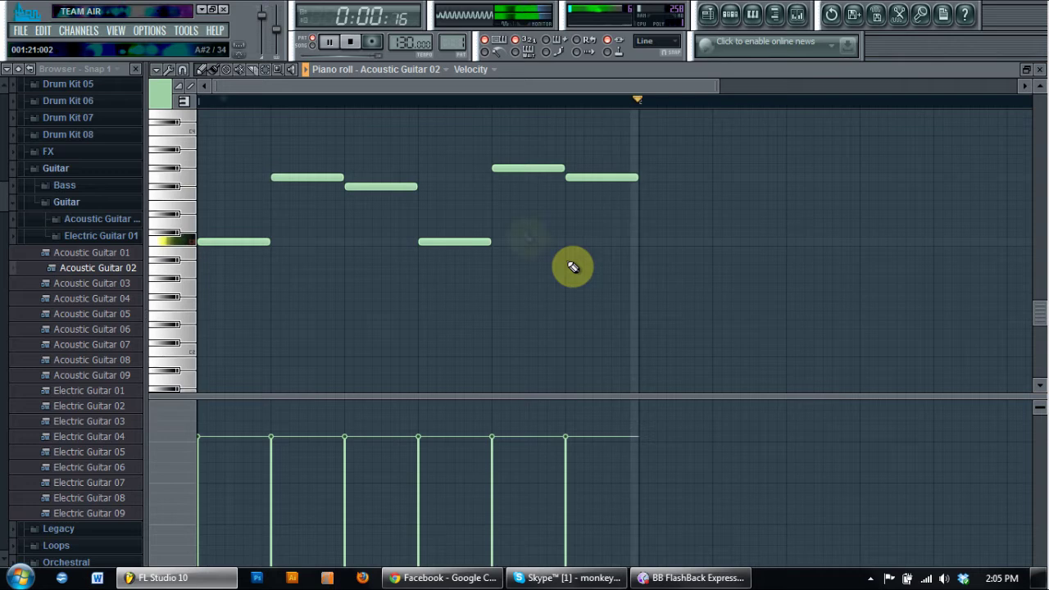
pyautogui.click(353, 42)
# Replace the last four guitar notes with overlapping one-beat D#3 and F3 notes after the G3
pyautogui.rightClick(578, 178)
pyautogui.rightClick(498, 168)
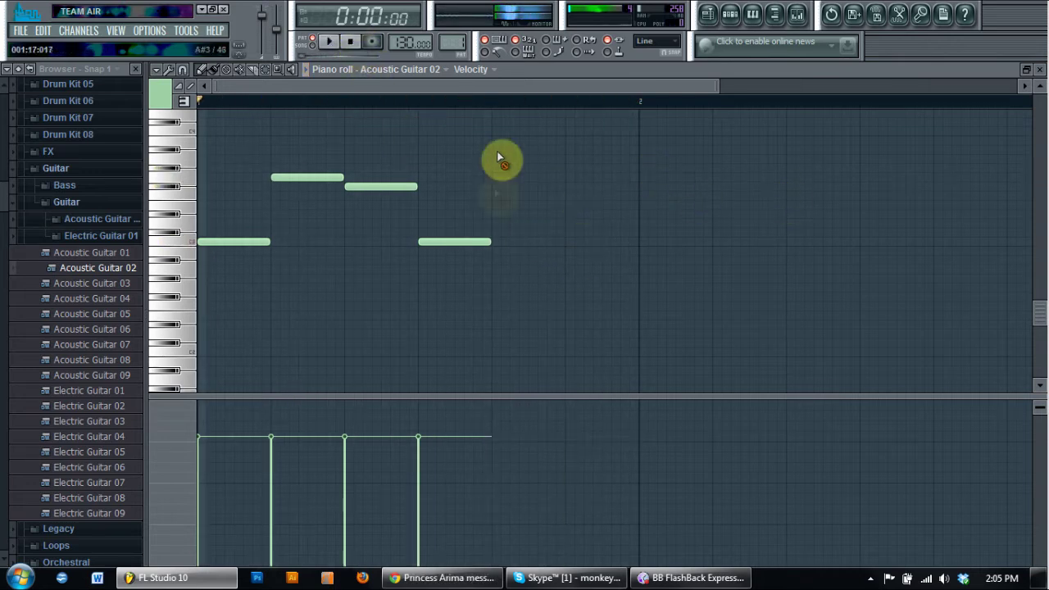
pyautogui.rightClick(459, 241)
pyautogui.rightClick(383, 186)
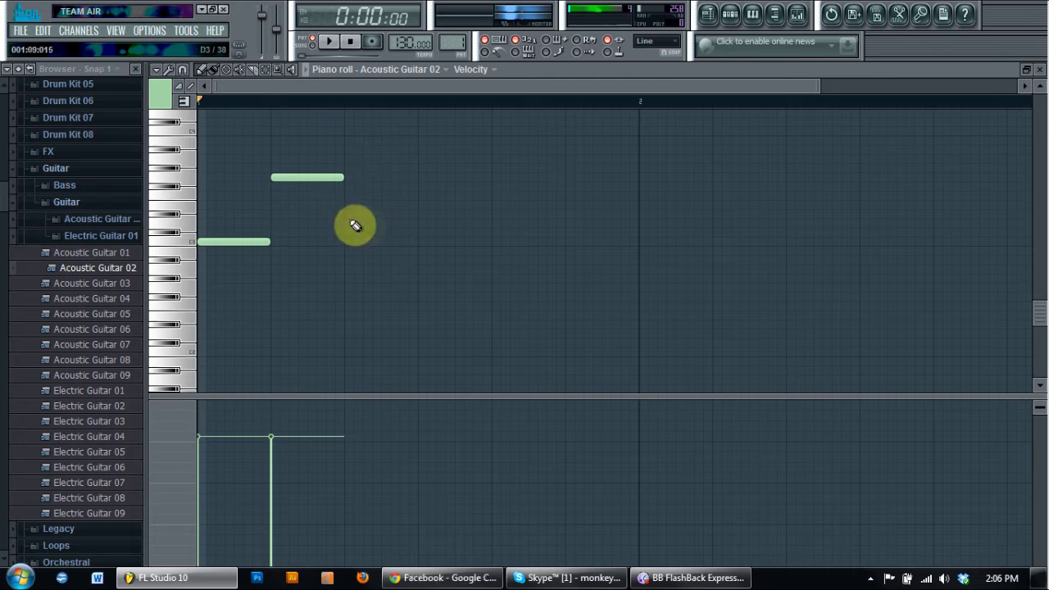
pyautogui.click(386, 195)
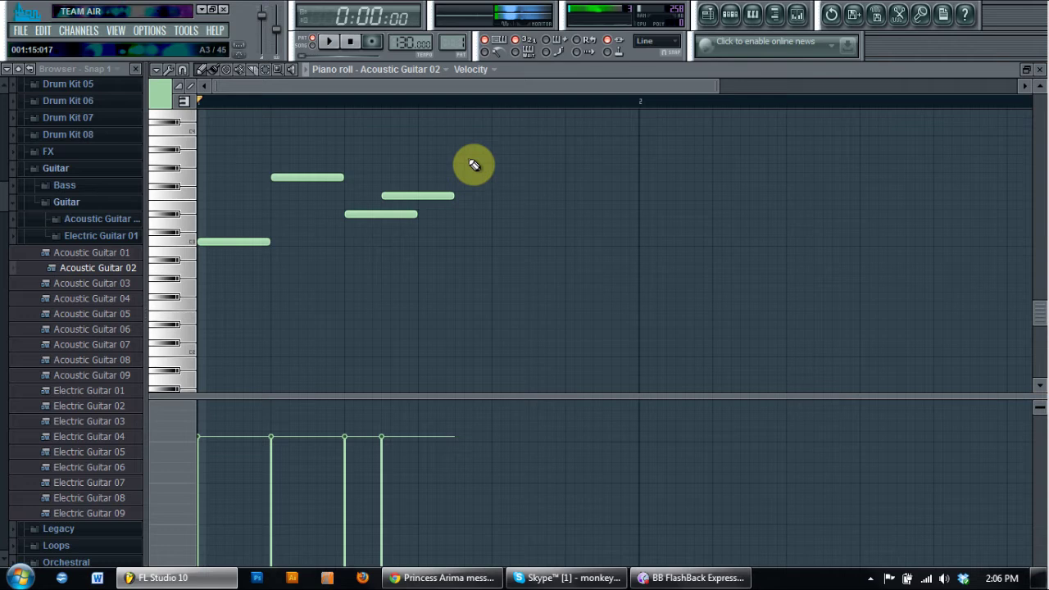
# Delete the four remaining notes from the guitar's piano roll
pyautogui.rightClick(418, 196)
pyautogui.rightClick(381, 213)
pyautogui.rightClick(308, 177)
pyautogui.rightClick(233, 241)
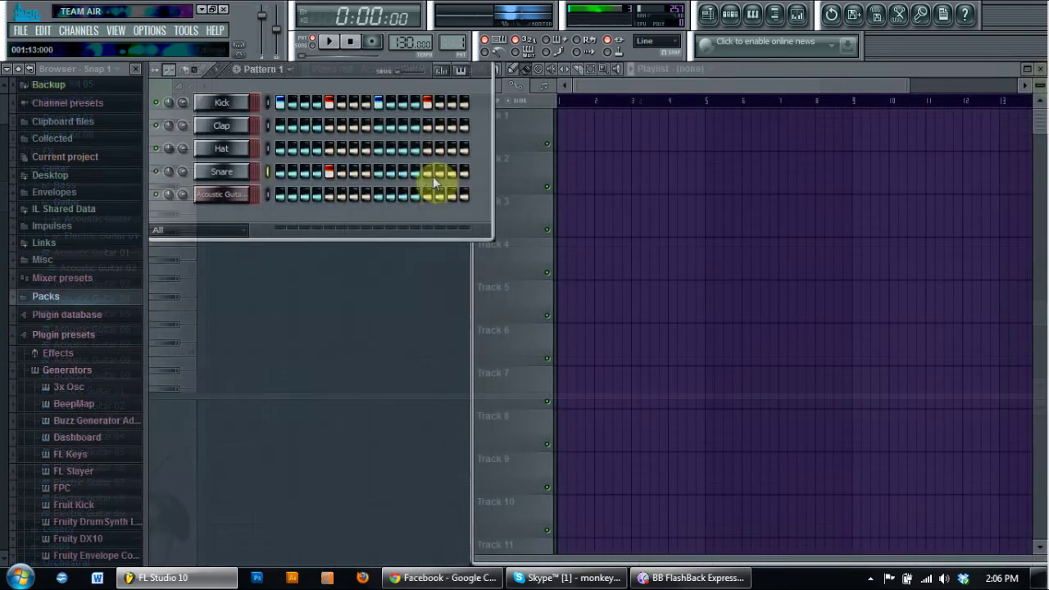
# Add Hat hits on steps 3, 7, 11 and 15 while the drum pattern plays, and stop playback
pyautogui.click(325, 43)
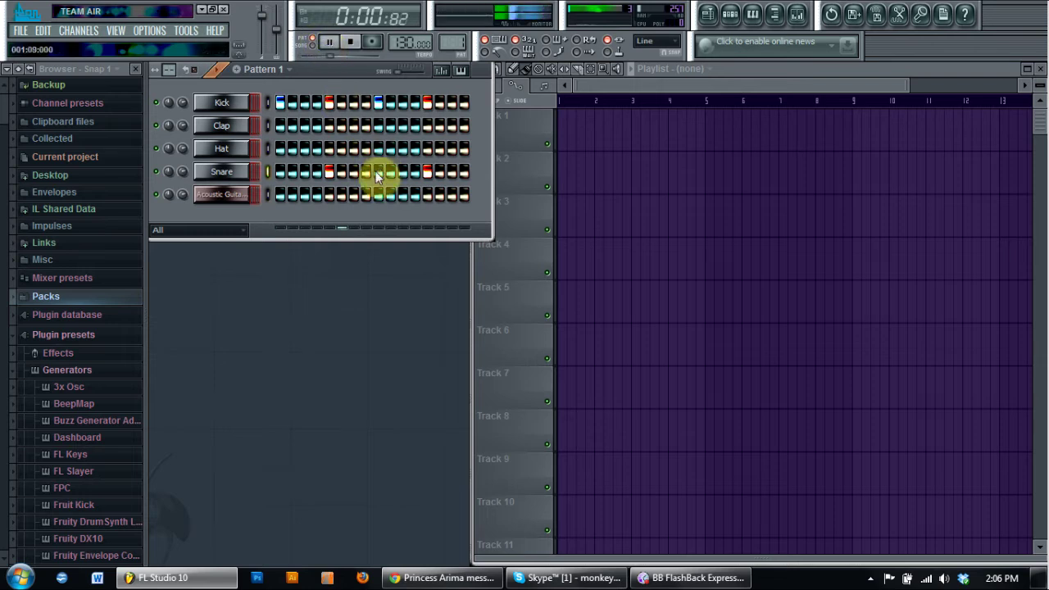
pyautogui.click(353, 148)
pyautogui.click(403, 148)
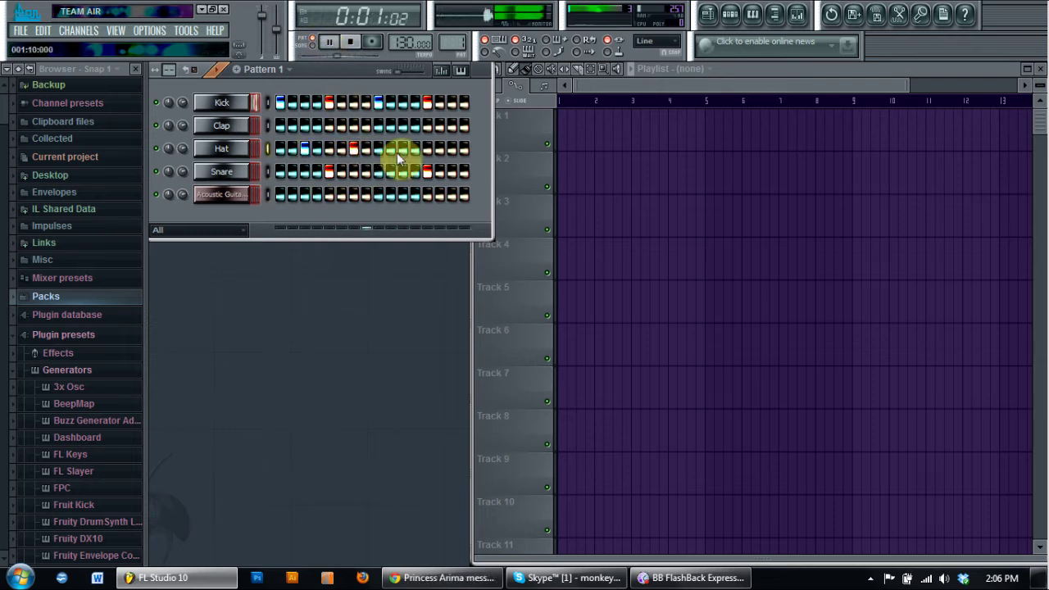
pyautogui.click(452, 149)
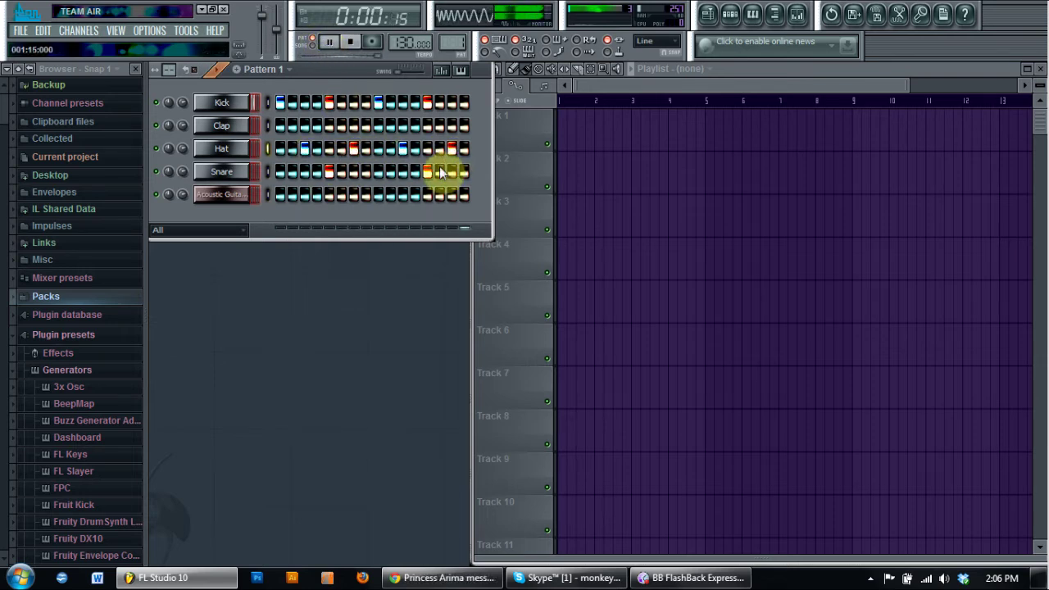
pyautogui.click(354, 47)
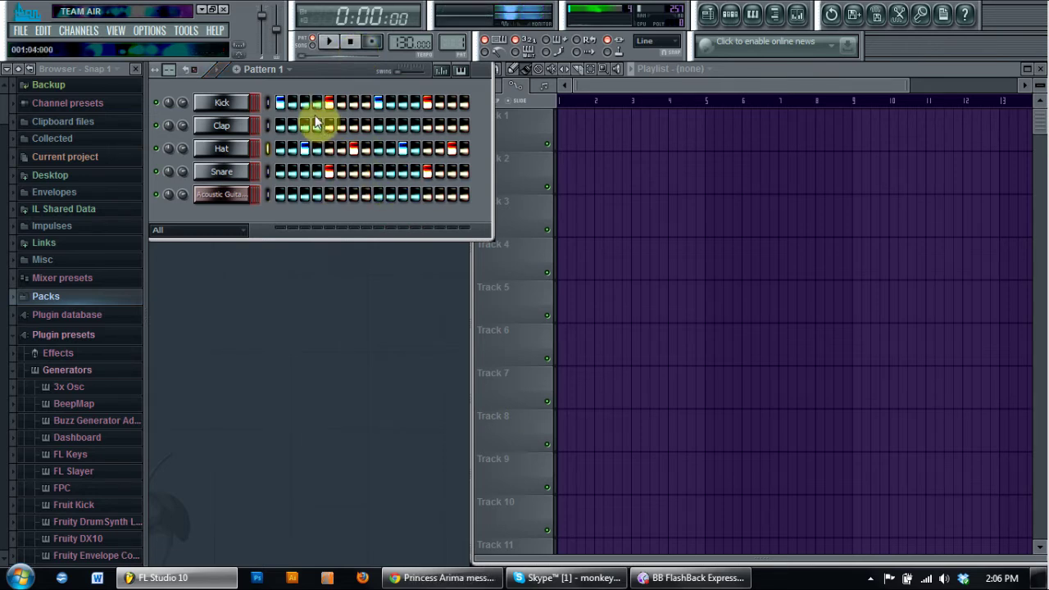
# Clone Pattern 1 and audition the copy with extra Hat hits on steps 8 and 16
pyautogui.click(280, 69)
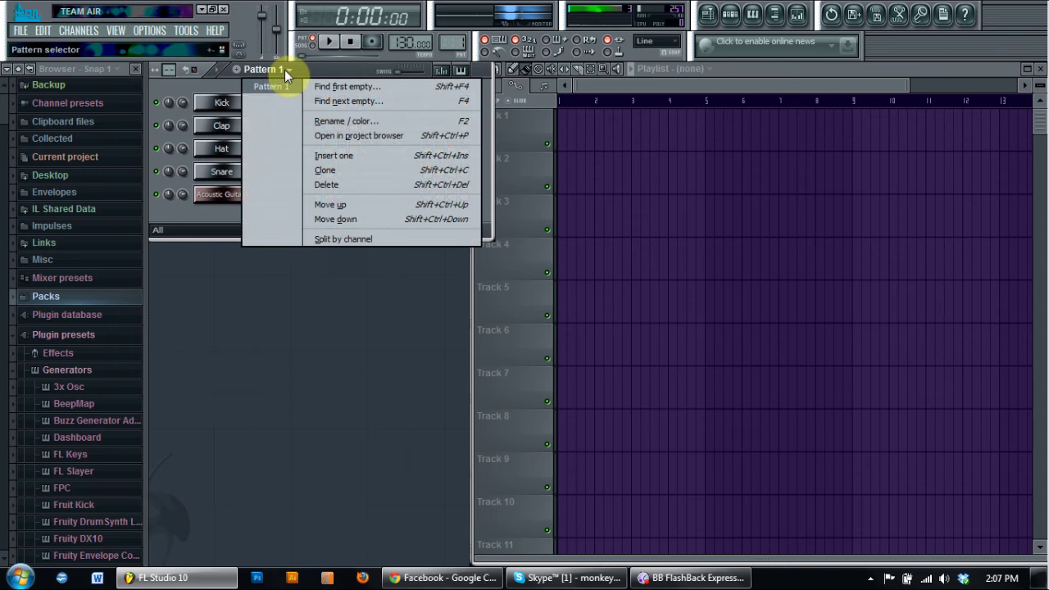
pyautogui.click(354, 175)
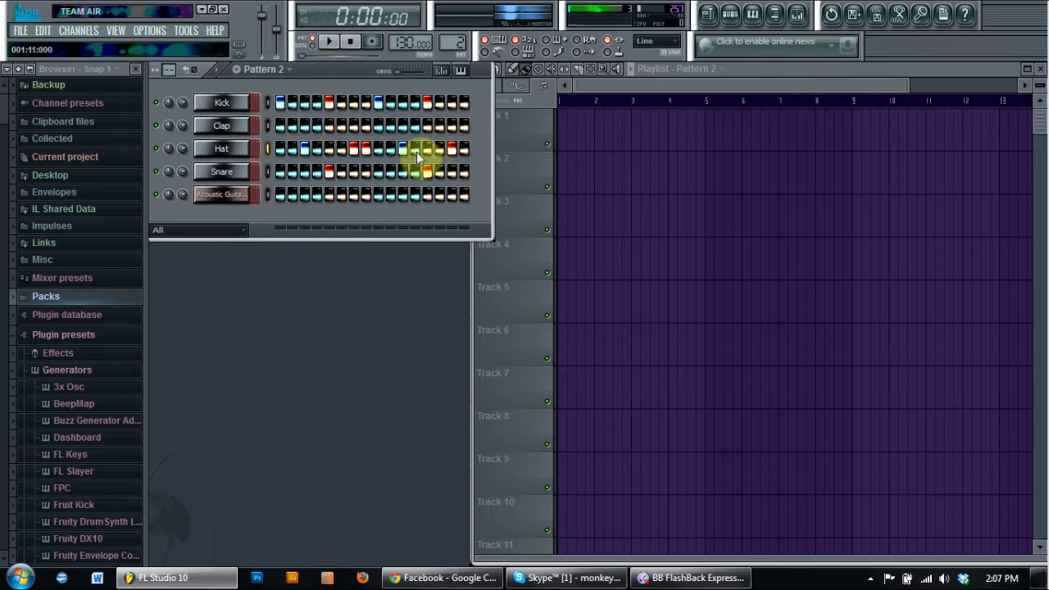
pyautogui.click(328, 41)
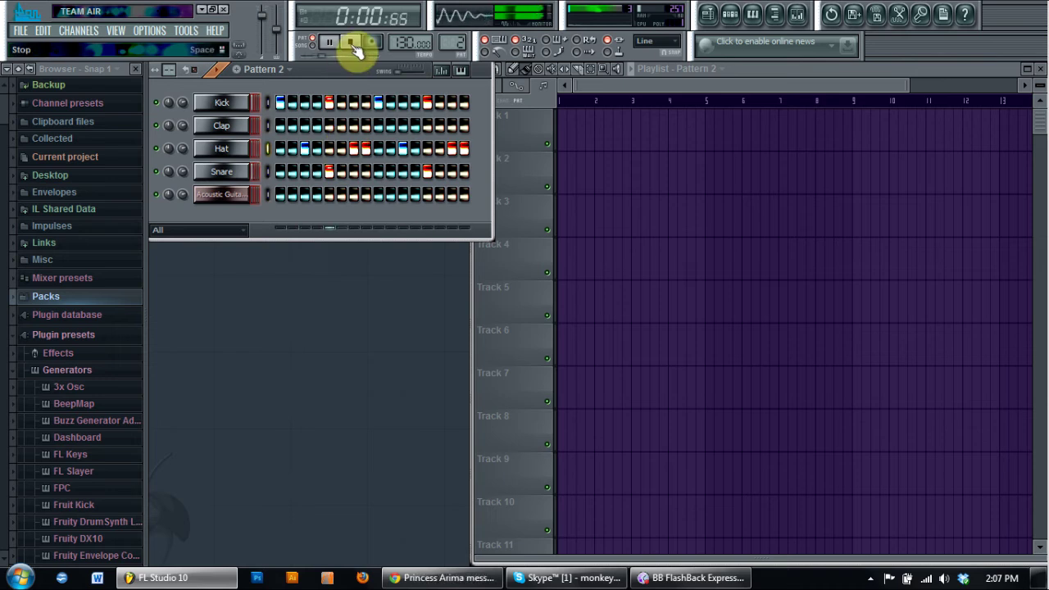
# Switch the step sequencer back to Pattern 1
pyautogui.click(274, 69)
pyautogui.click(288, 88)
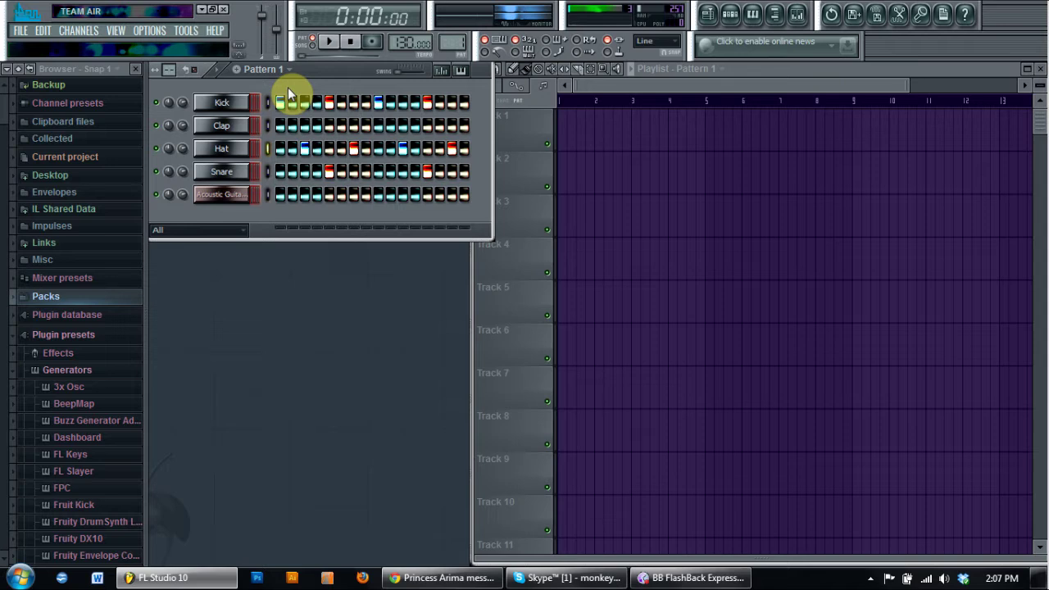
# Place Pattern 1 in bars 1 and 2 of the playlist's Track 1, removing any surplus clip after them
pyautogui.click(577, 128)
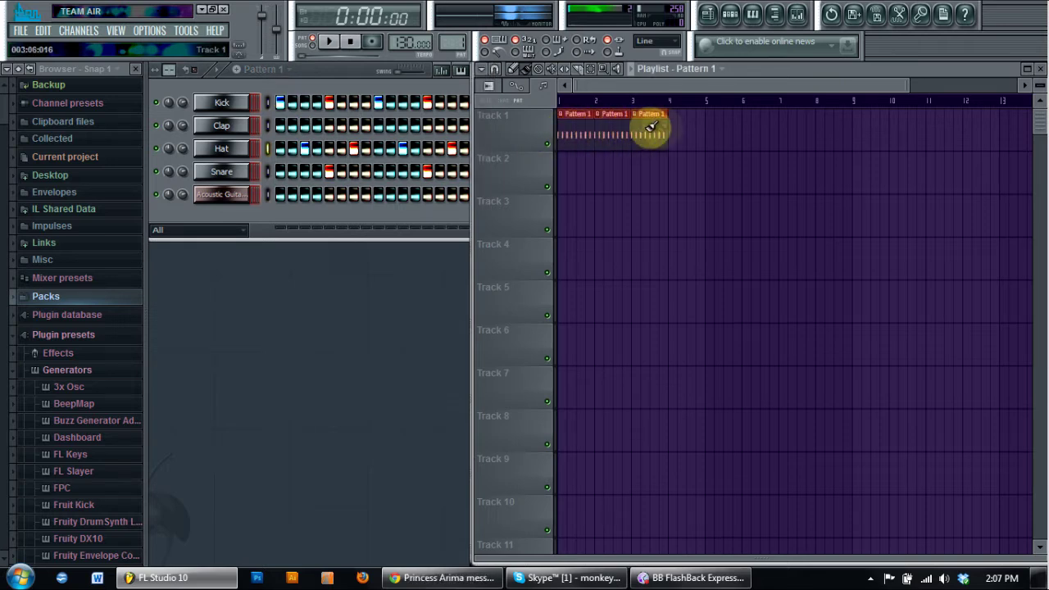
pyautogui.rightClick(655, 138)
pyautogui.rightClick(677, 139)
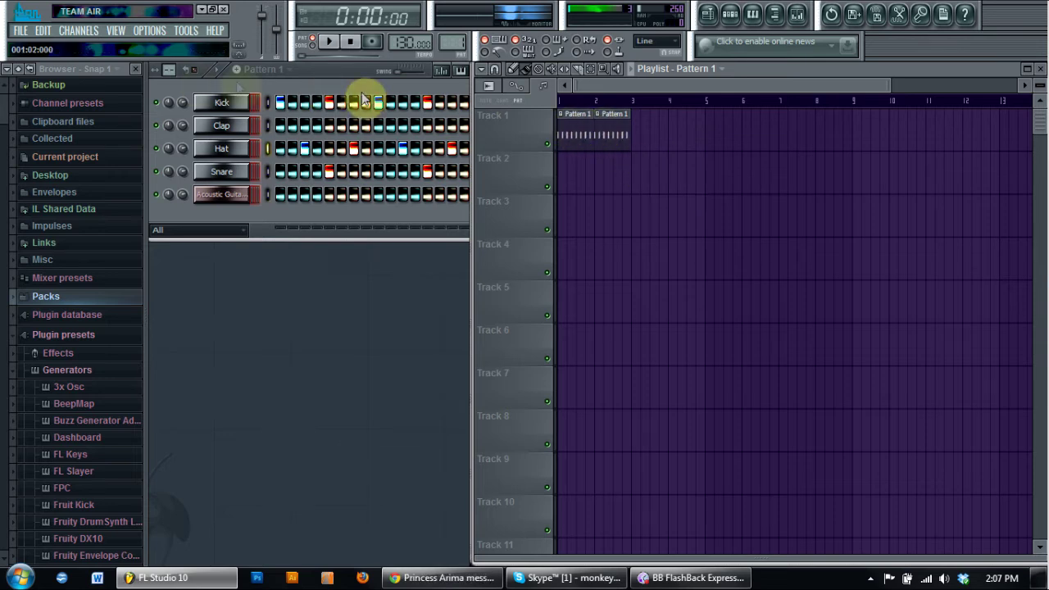
# Select Pattern 2 and place it in bars 3 and 4 of Track 1, following the Pattern 1 clips
pyautogui.click(260, 70)
pyautogui.click(270, 102)
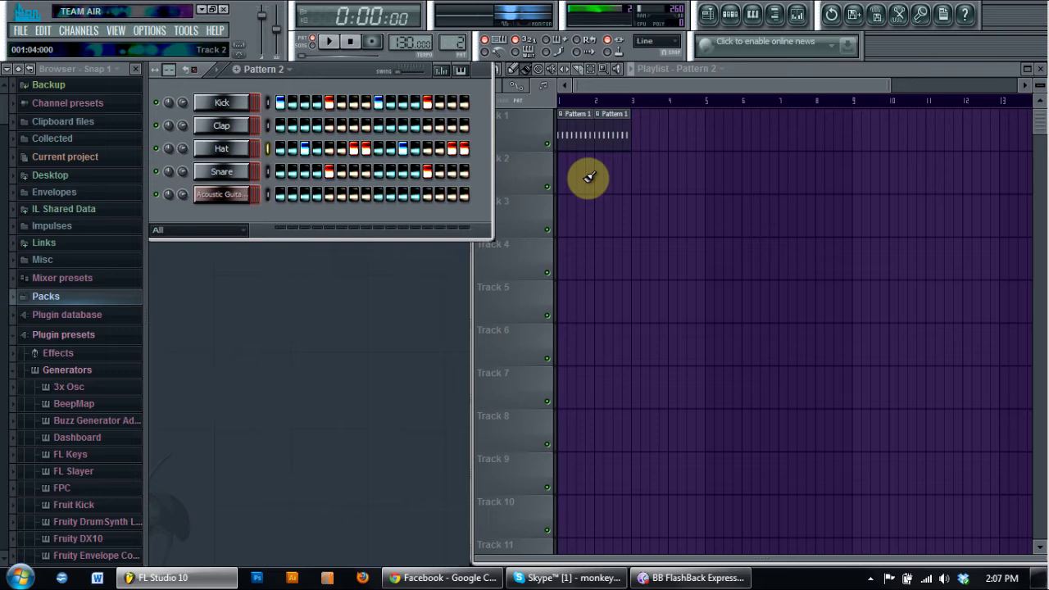
pyautogui.click(644, 133)
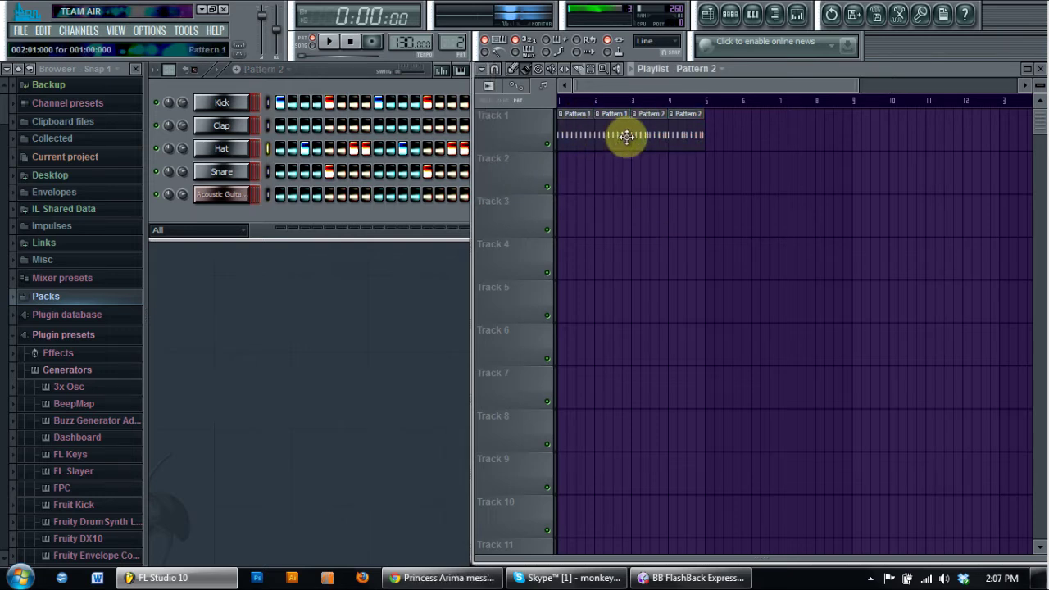
# Switch playback from pattern mode to song mode for the playlist arrangement
pyautogui.moveTo(856, 85); pyautogui.dragTo(691, 85)
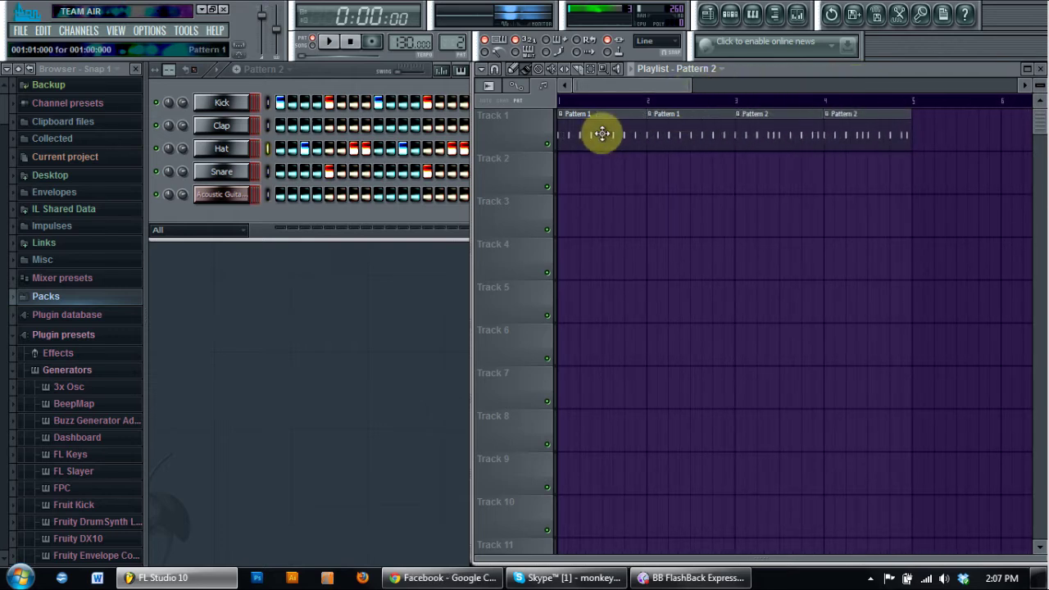
pyautogui.click(770, 121)
pyautogui.moveTo(693, 87)
pyautogui.mouseDown()
pyautogui.moveTo(627, 89)
pyautogui.moveTo(869, 86)
pyautogui.mouseUp()
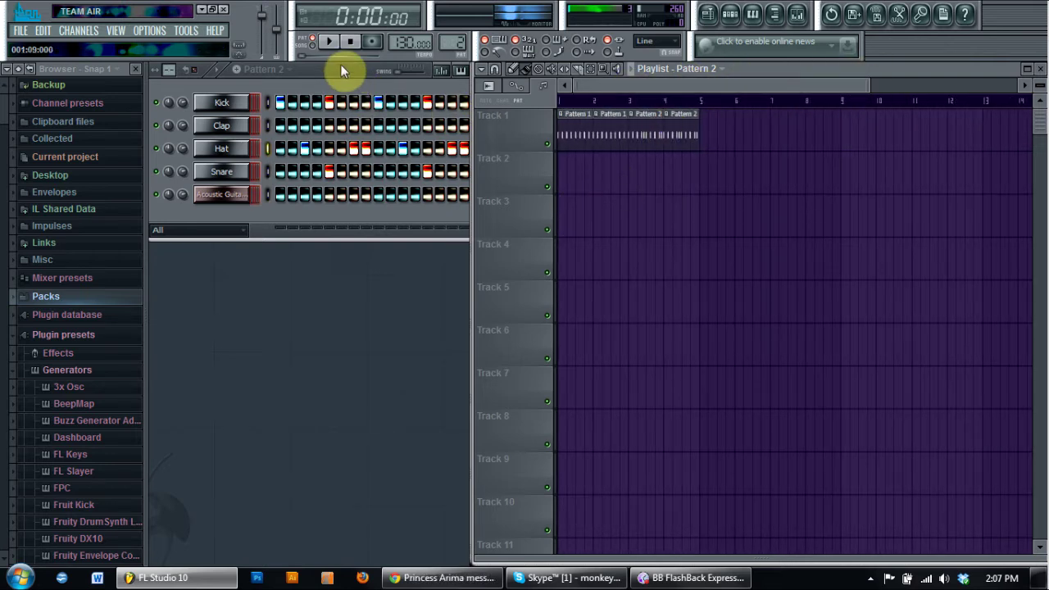
pyautogui.click(341, 66)
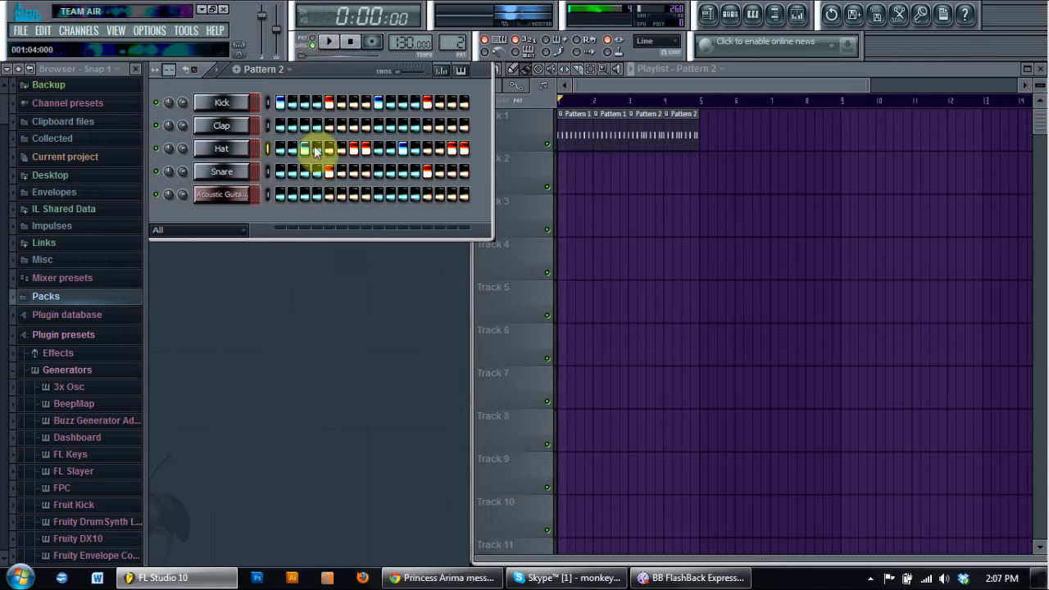
pyautogui.click(565, 100)
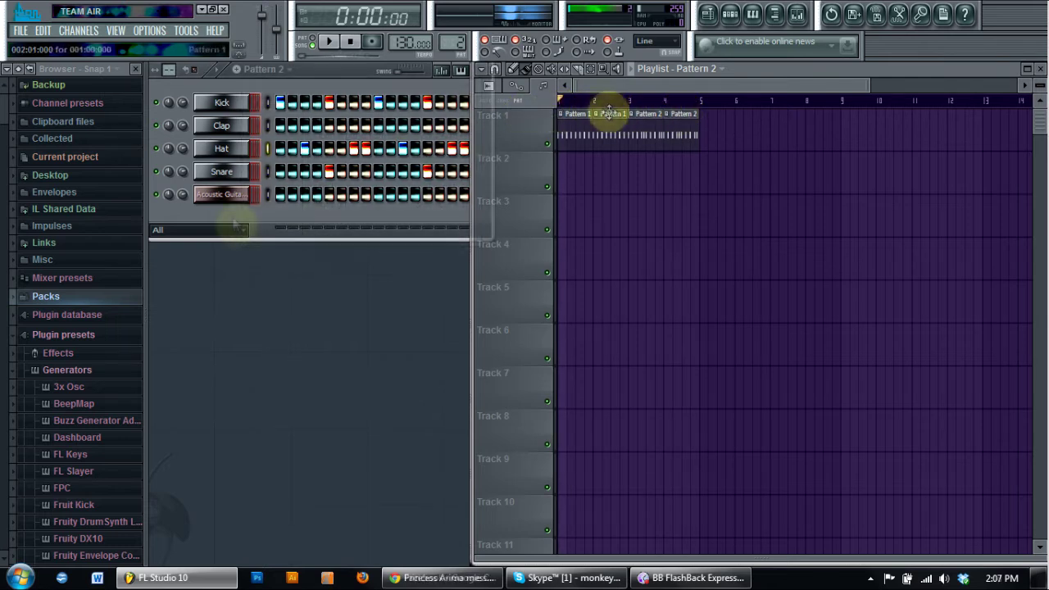
pyautogui.click(323, 218)
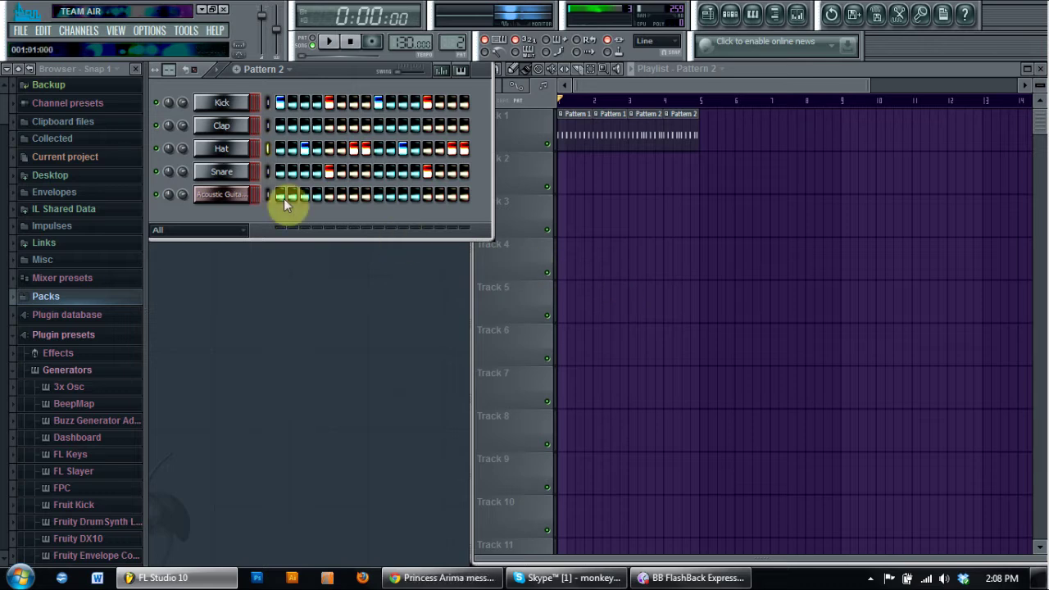
# Clone Pattern 2 as Pattern 3 and clear all its Kick, Hat and Snare steps
pyautogui.click(253, 71)
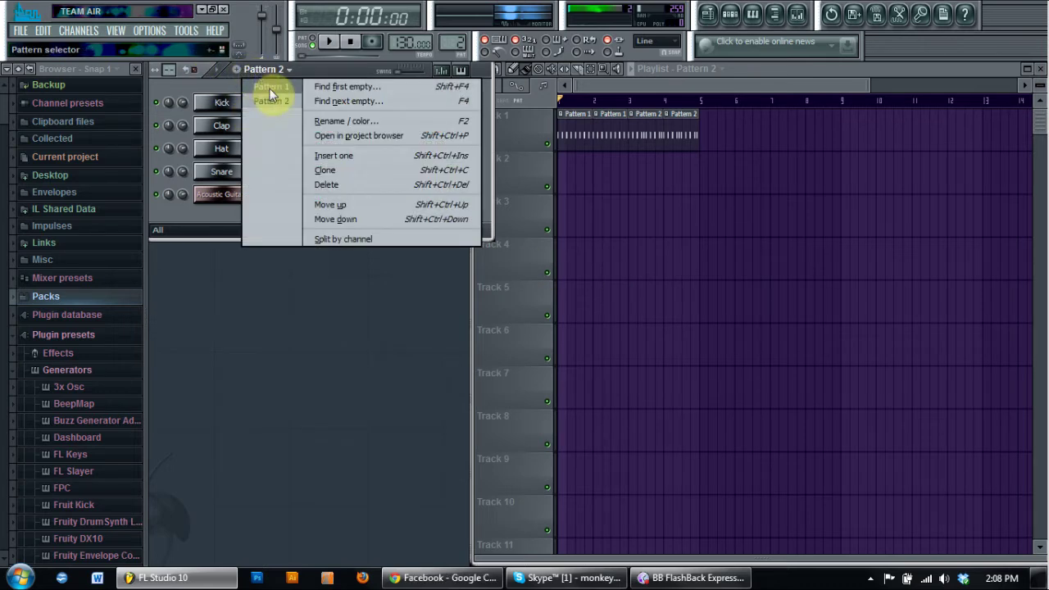
pyautogui.click(369, 168)
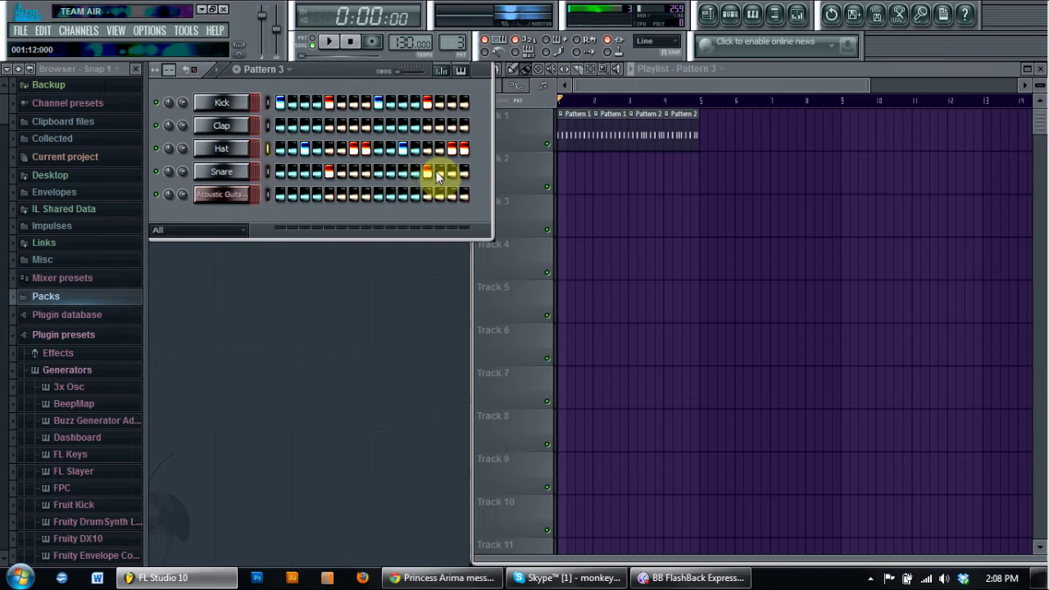
pyautogui.moveTo(363, 151)
pyautogui.mouseDown()
pyautogui.moveTo(445, 107)
pyautogui.moveTo(278, 99)
pyautogui.mouseUp()
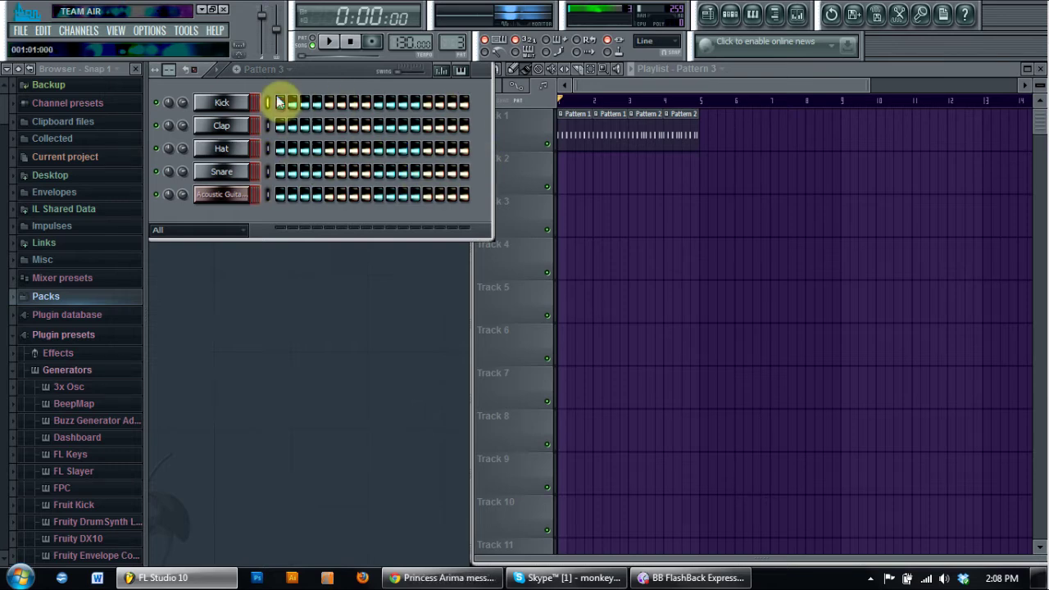
# Open the piano roll of the Acoustic Guitar channel in Pattern 3
pyautogui.rightClick(236, 205)
pyautogui.click(271, 213)
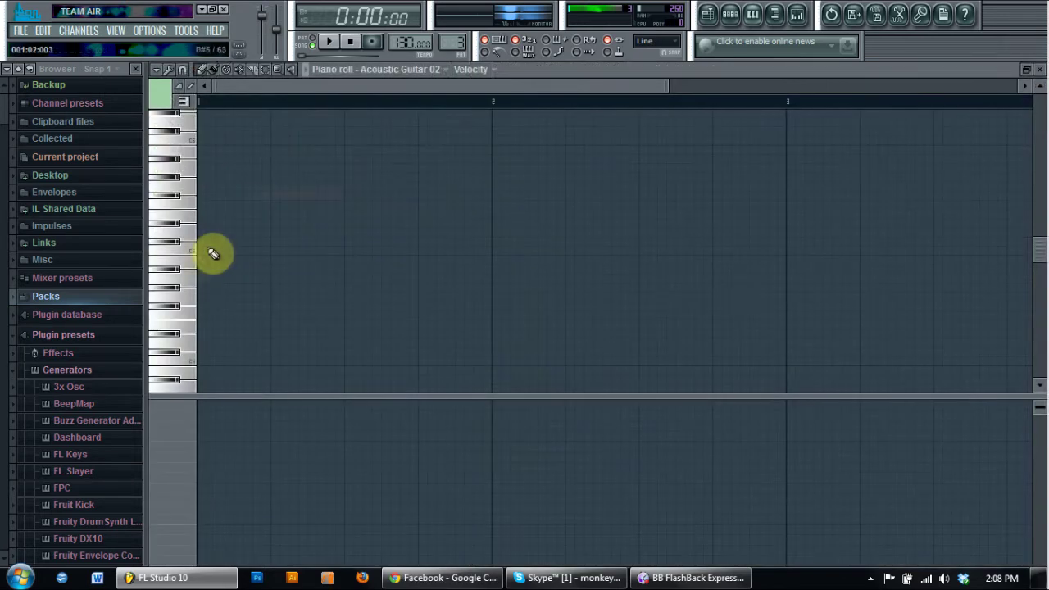
pyautogui.click(204, 251)
pyautogui.scroll(-3, 237, 257)
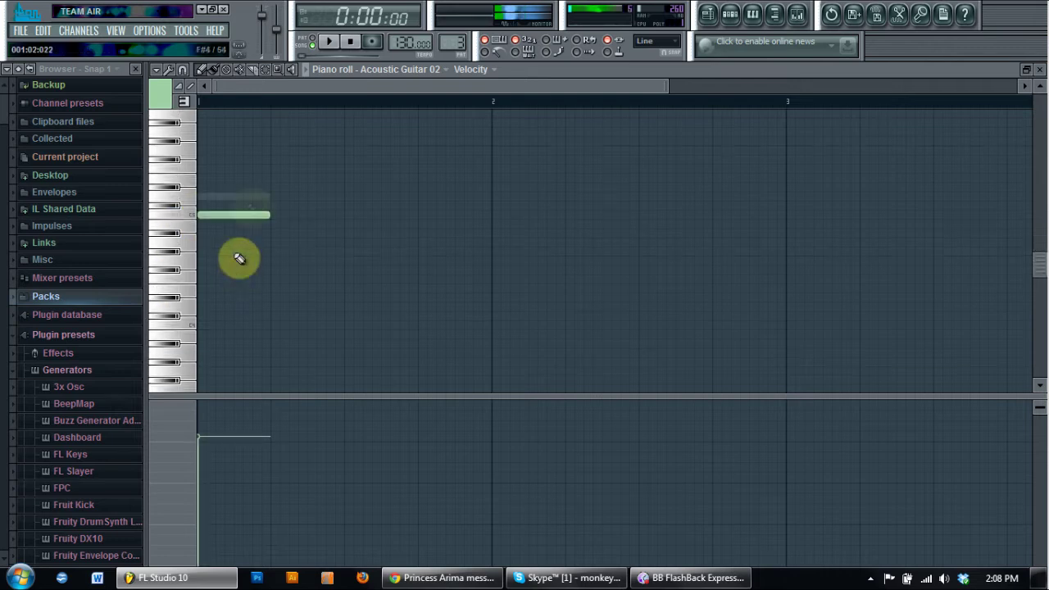
pyautogui.rightClick(252, 197)
pyautogui.click(205, 309)
pyautogui.click(272, 249)
pyautogui.rightClick(270, 249)
pyautogui.rightClick(256, 307)
# Write an eight-note, two-bar guitar melody starting on C3 with alternating low and high notes, stop playback, and close the piano roll
pyautogui.scroll(-3, 255, 305)
pyautogui.click(212, 278)
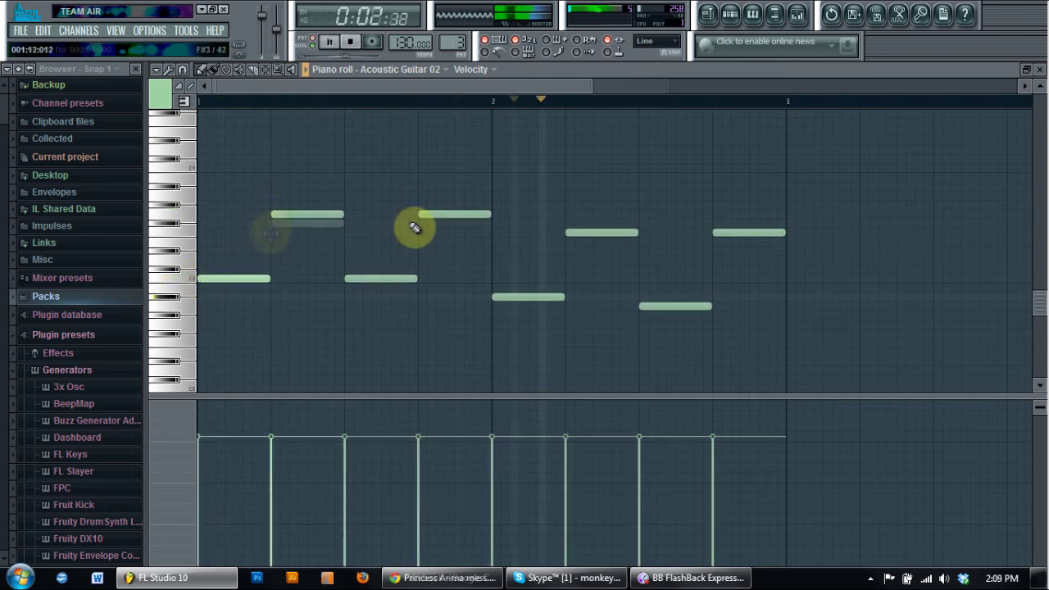
pyautogui.click(350, 41)
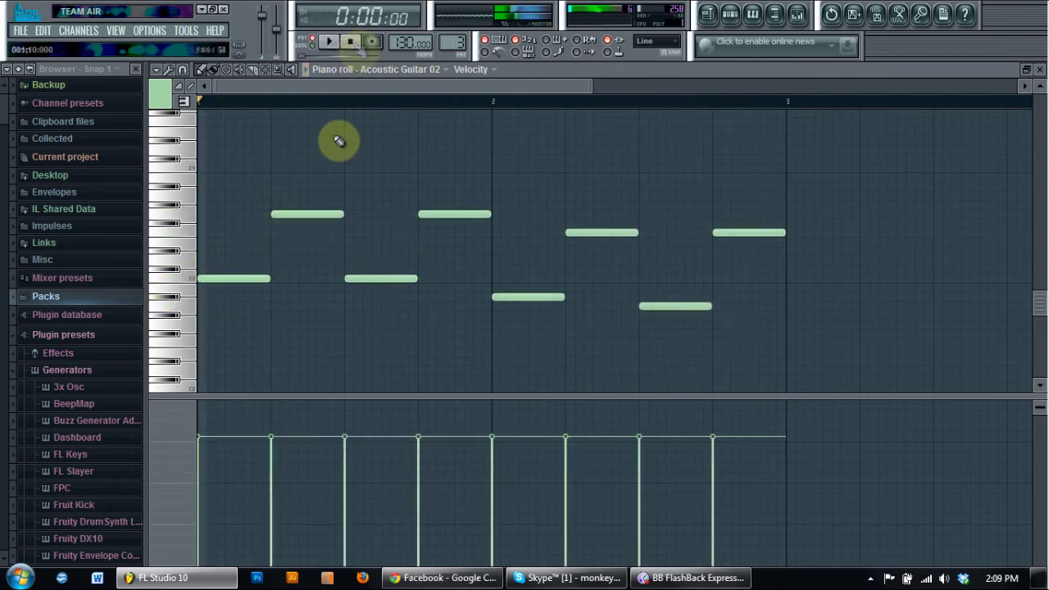
pyautogui.click(1039, 71)
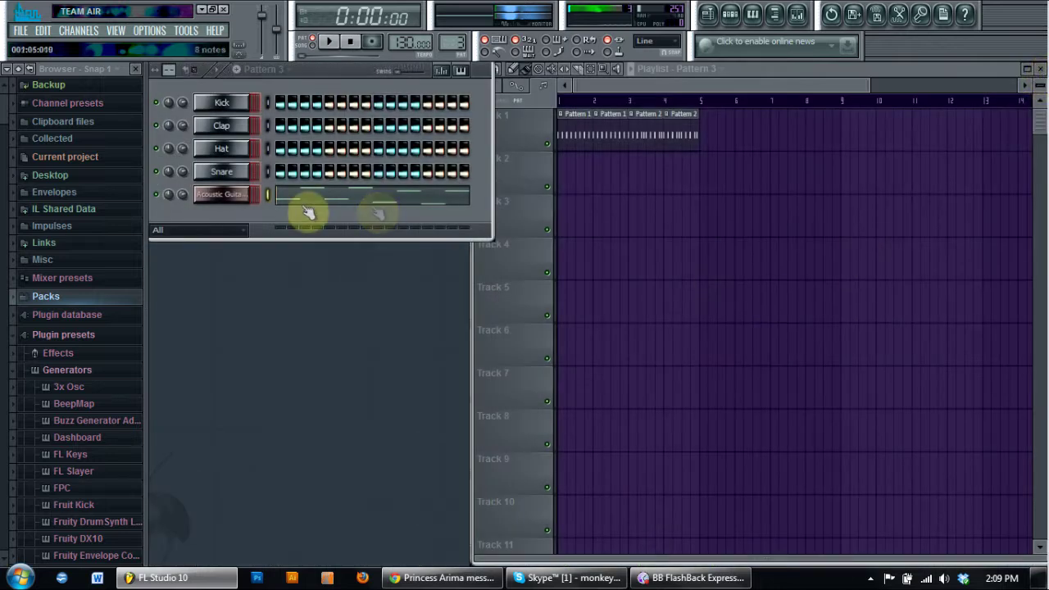
# Select Pattern 3 and place two clips of it on Track 2, starting at bars 1 and 3
pyautogui.click(264, 69)
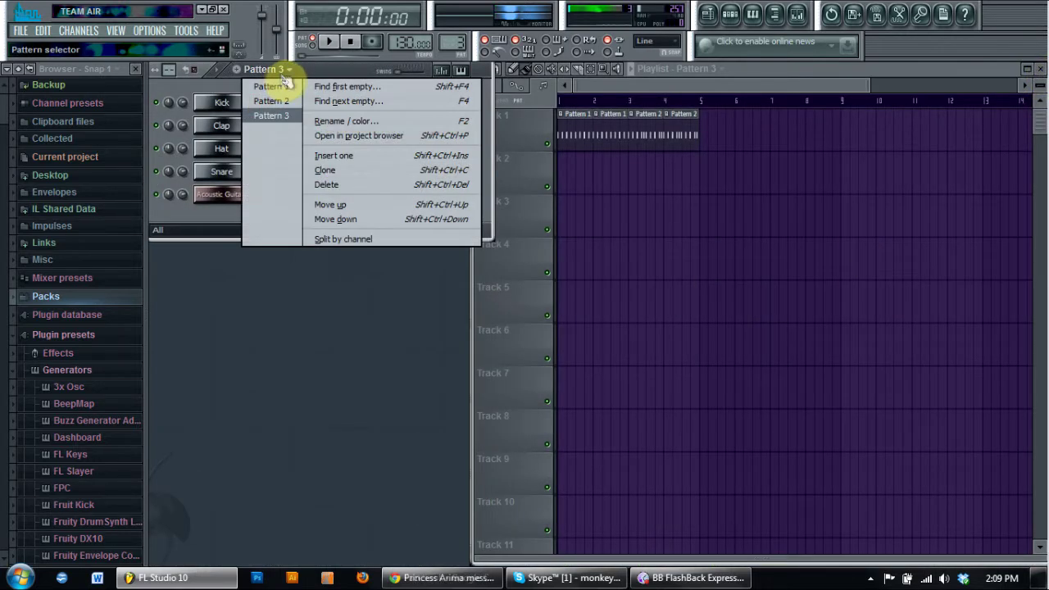
pyautogui.click(272, 115)
pyautogui.click(562, 162)
pyautogui.click(656, 162)
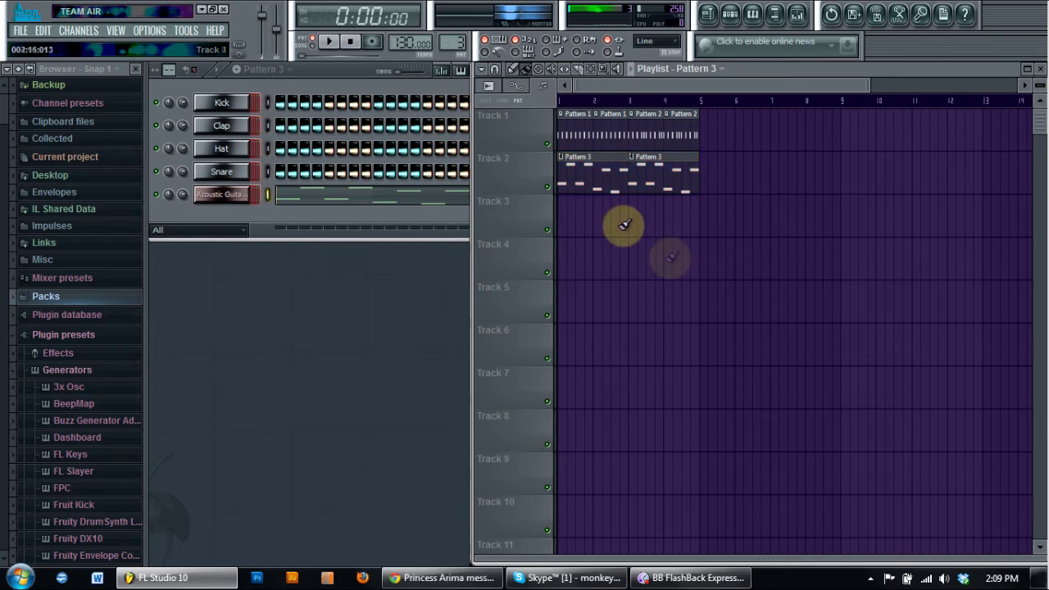
# Audition the song arrangement, stop it, and duplicate the clips on both tracks into bars 5 to 8
pyautogui.click(328, 41)
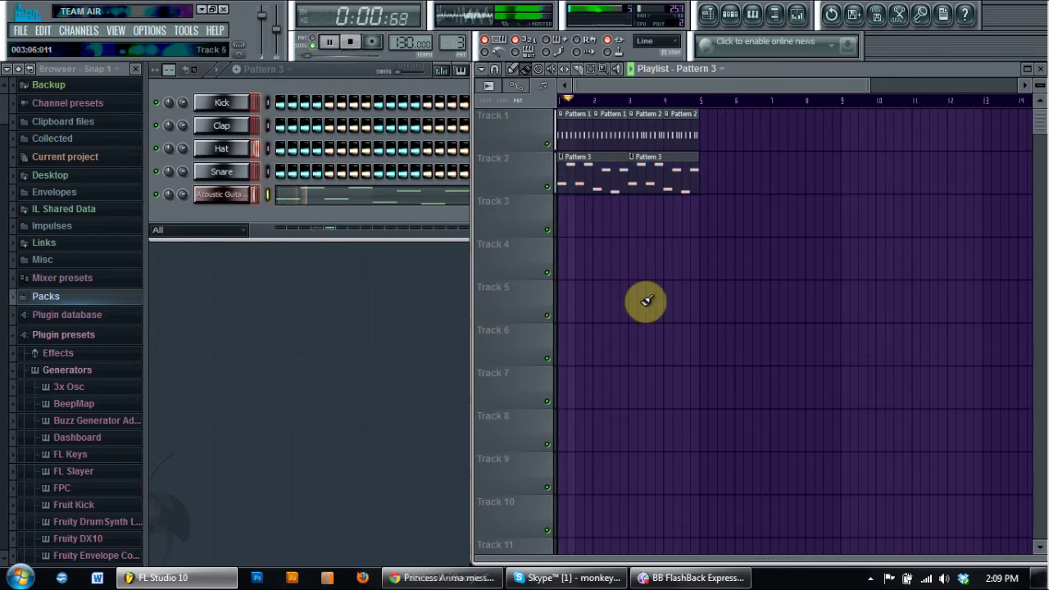
pyautogui.press('space')
pyautogui.hotkey('ctrl', 'b')
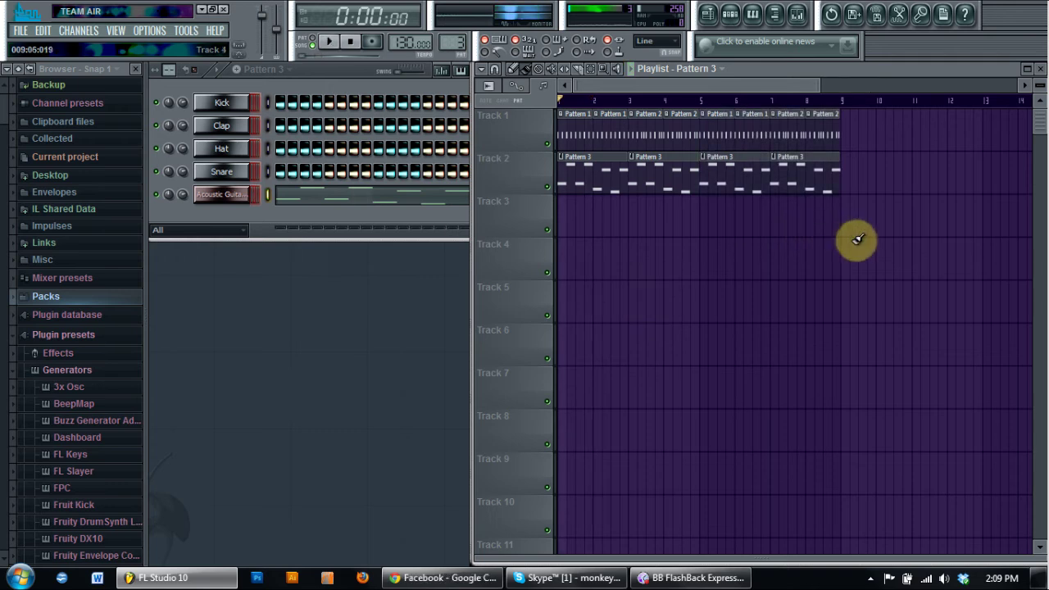
# Select the clips in bars 5 to 8 on Tracks 1 and 2 and paste copies through bar 16
pyautogui.moveTo(861, 235); pyautogui.dragTo(710, 85)
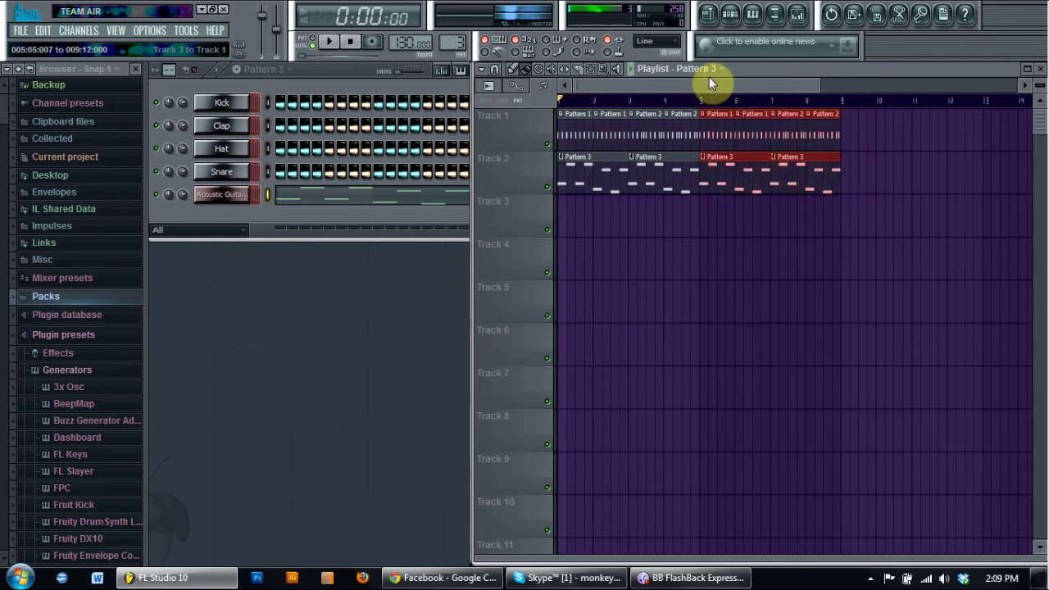
pyautogui.click(847, 103)
pyautogui.hscroll(8, 703, 274)
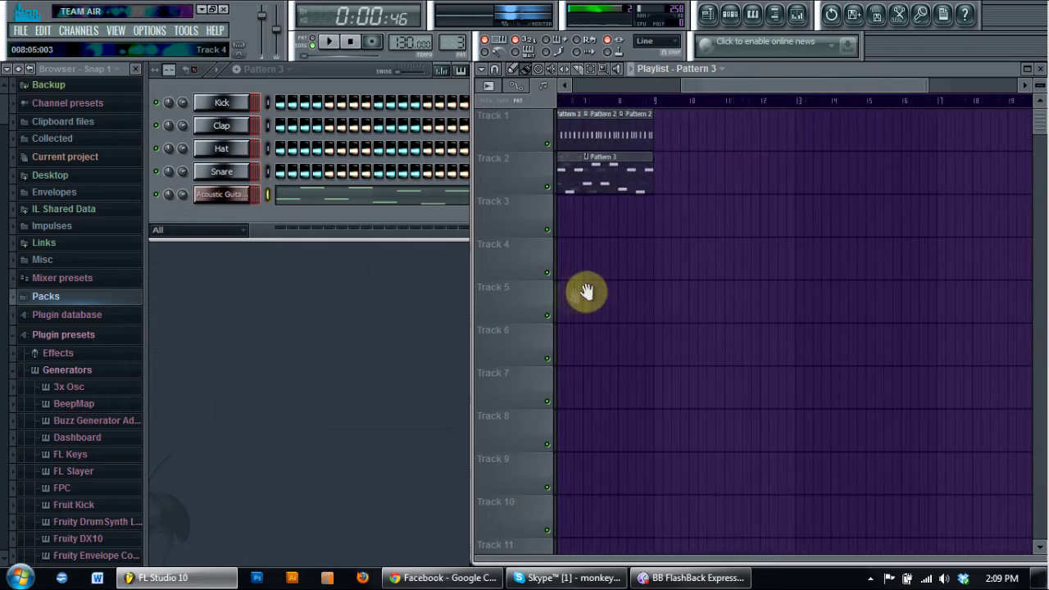
pyautogui.hotkey('ctrl', 'v')
pyautogui.moveTo(709, 270); pyautogui.dragTo(773, 321)
pyautogui.hotkey('ctrl', 'v')
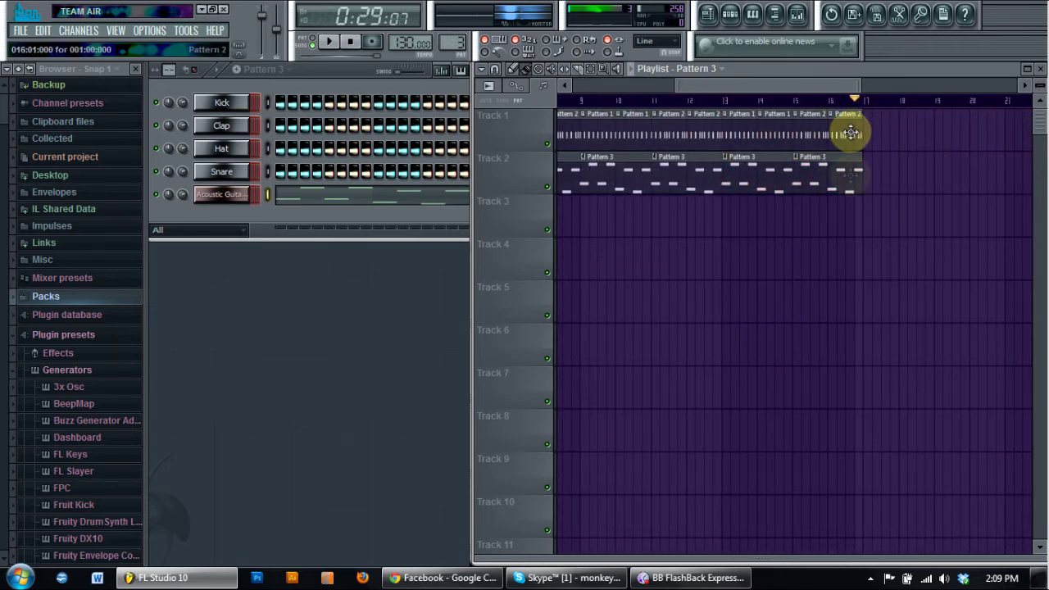
# Play the extended arrangement from the start of the playlist, and stop playback
pyautogui.moveTo(831, 246); pyautogui.dragTo(1038, 286)
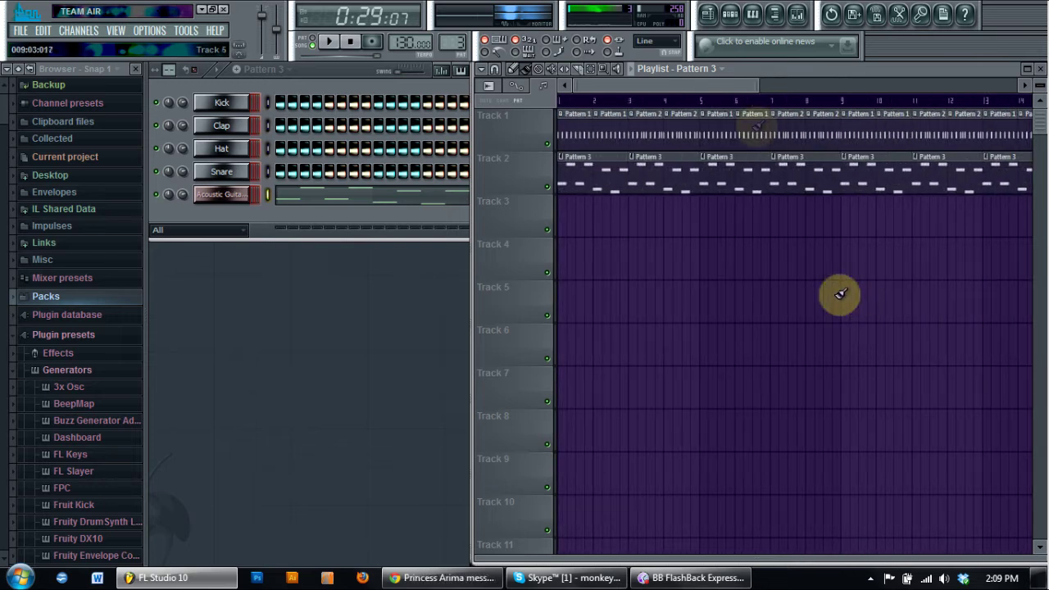
pyautogui.moveTo(756, 86); pyautogui.dragTo(865, 86)
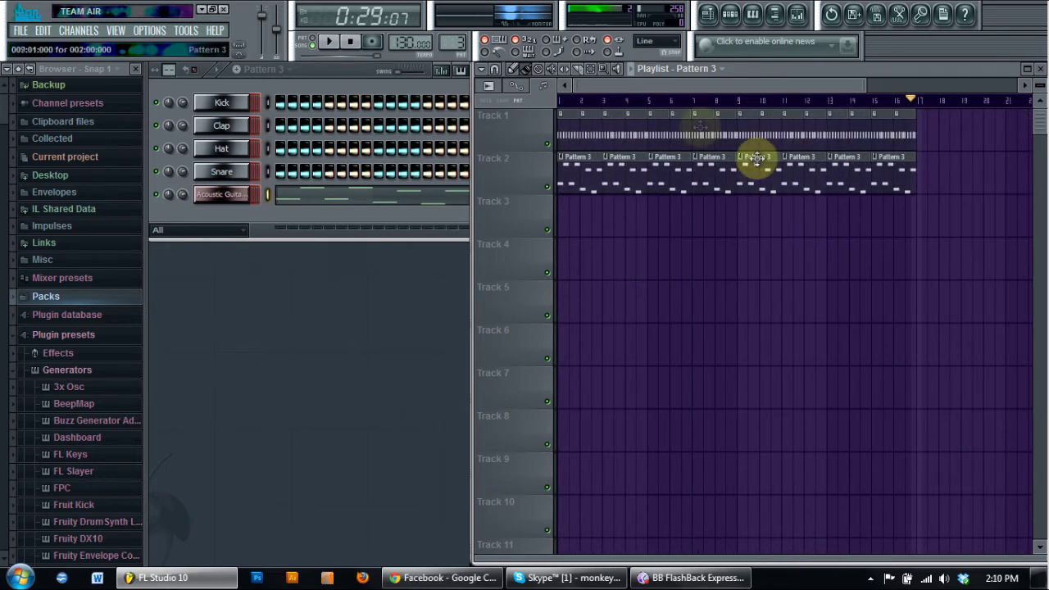
pyautogui.click(569, 106)
pyautogui.click(329, 42)
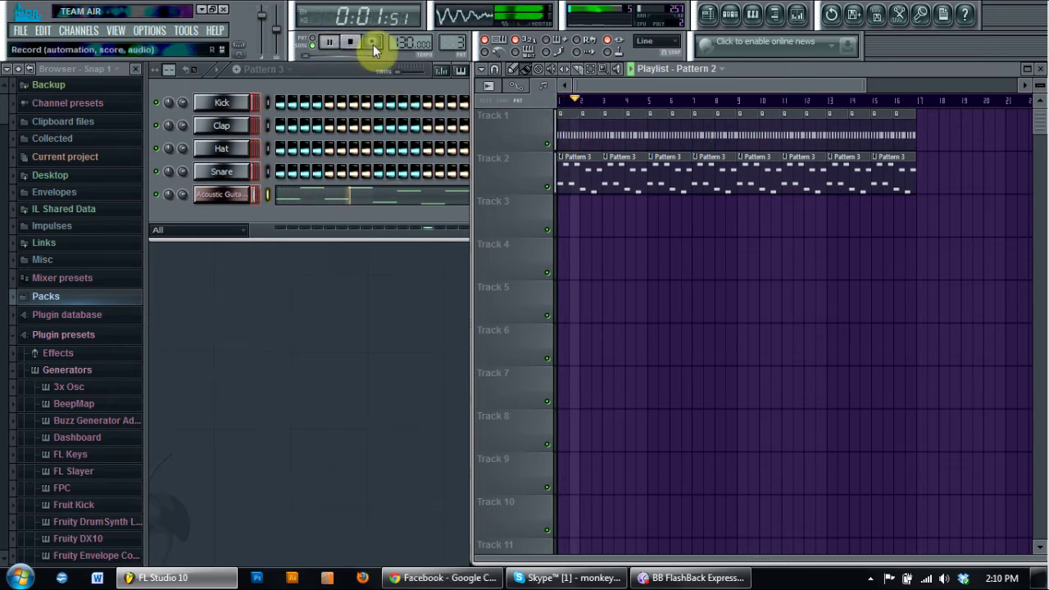
pyautogui.click(353, 42)
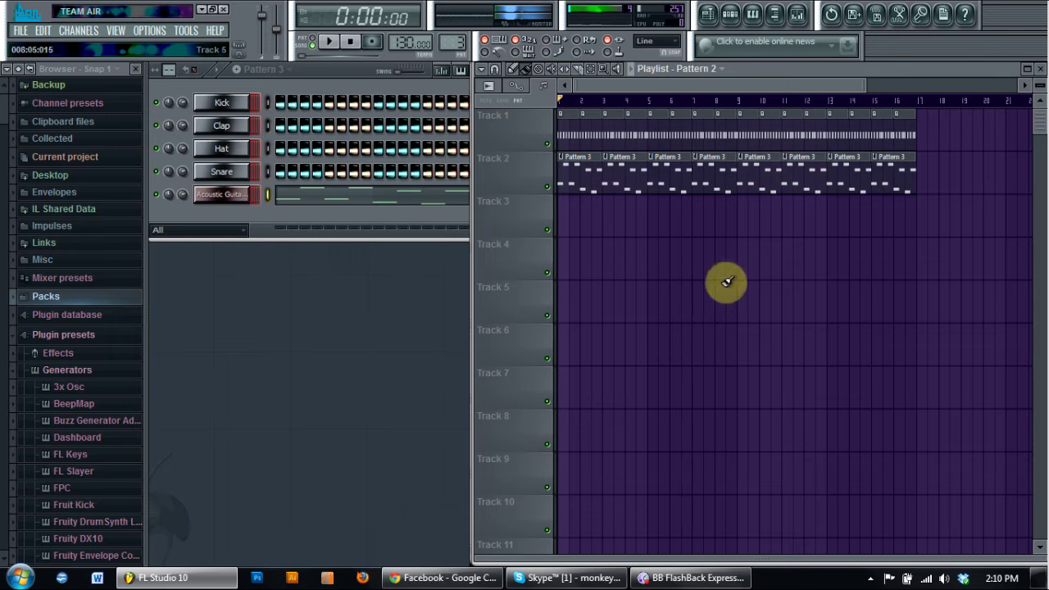
# Export the song as an MP3 file named untitled.mp3 on the Desktop, continuing to the rendering options
pyautogui.click(19, 31)
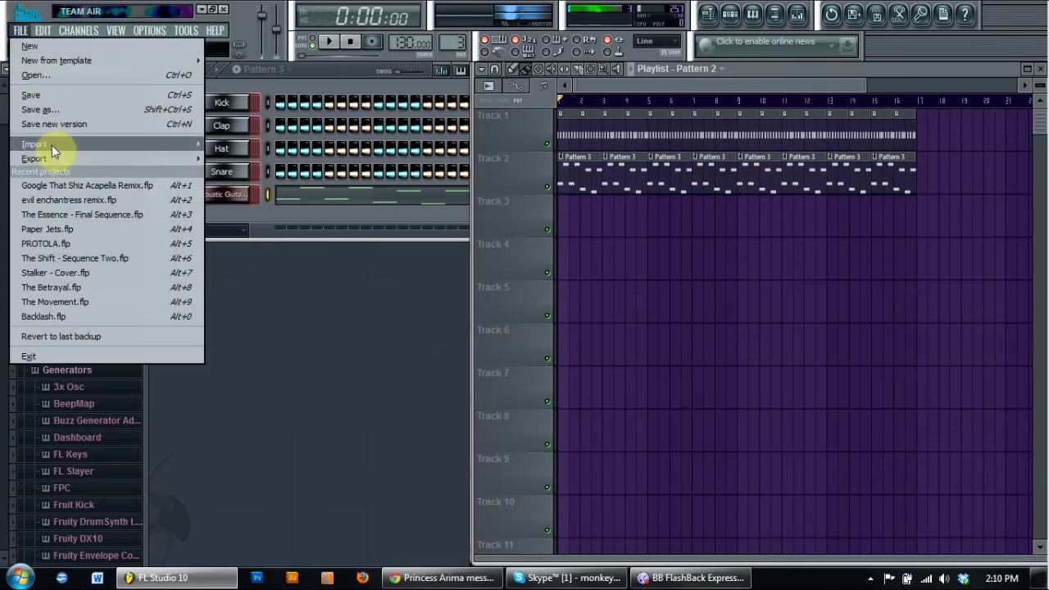
pyautogui.moveTo(47, 159)
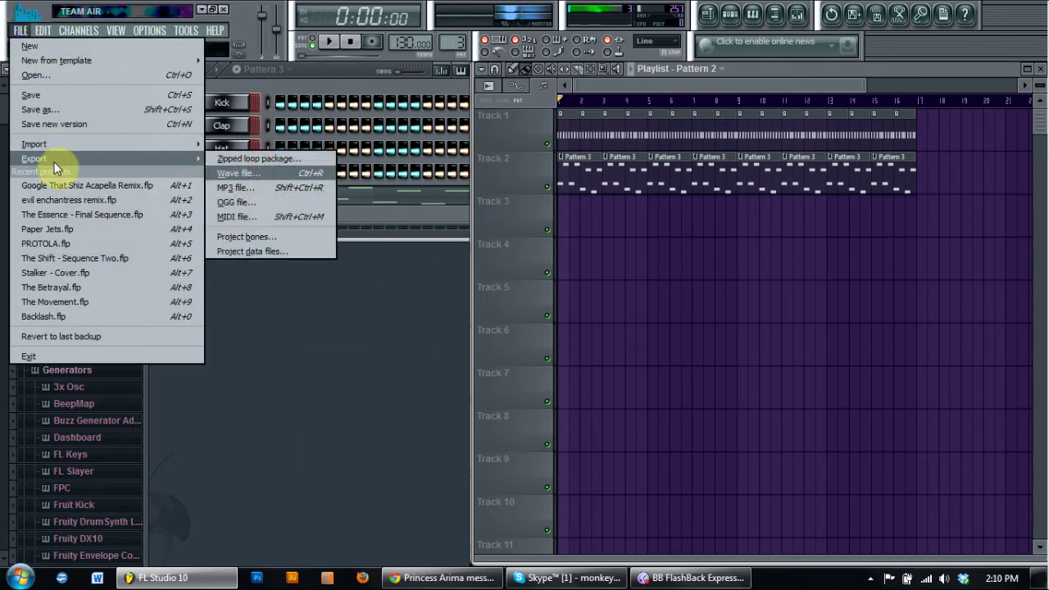
pyautogui.click(287, 187)
pyautogui.click(348, 195)
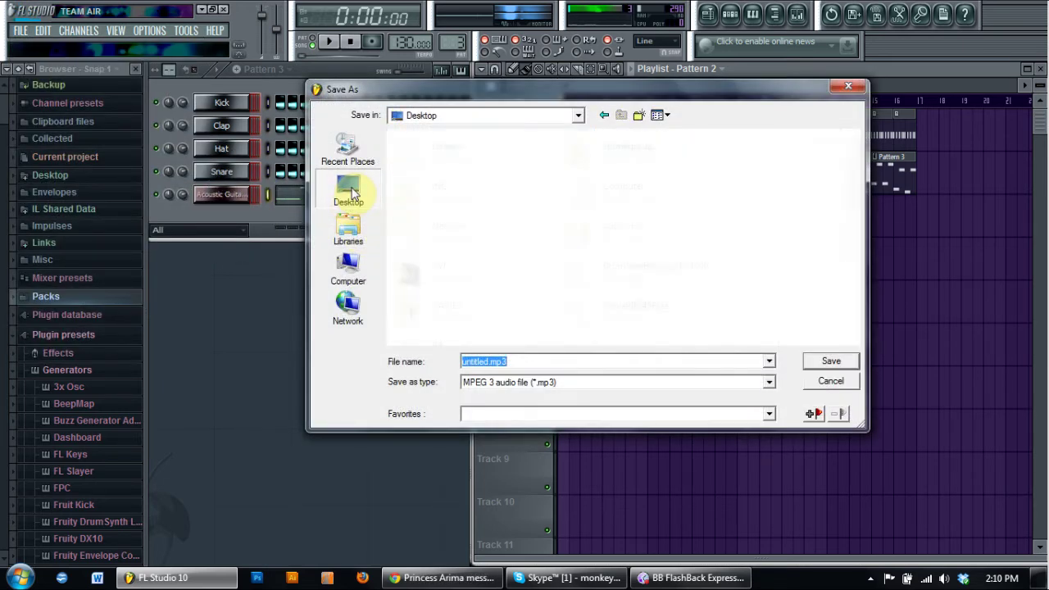
pyautogui.click(848, 365)
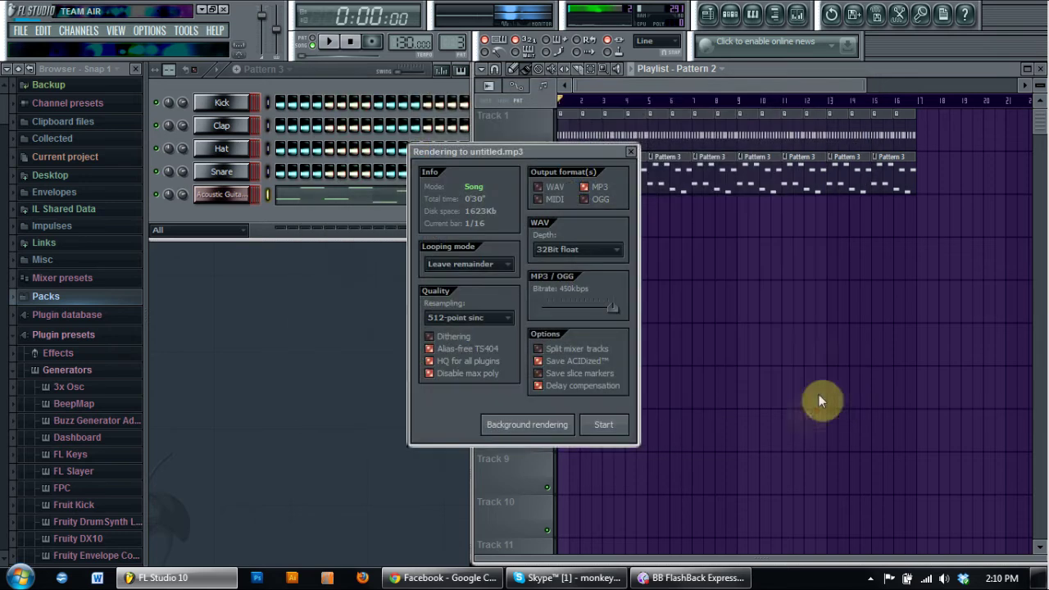
# Switch the render's looping mode to Cut remainder, and set it back to Leave remainder
pyautogui.click(613, 252)
pyautogui.click(498, 267)
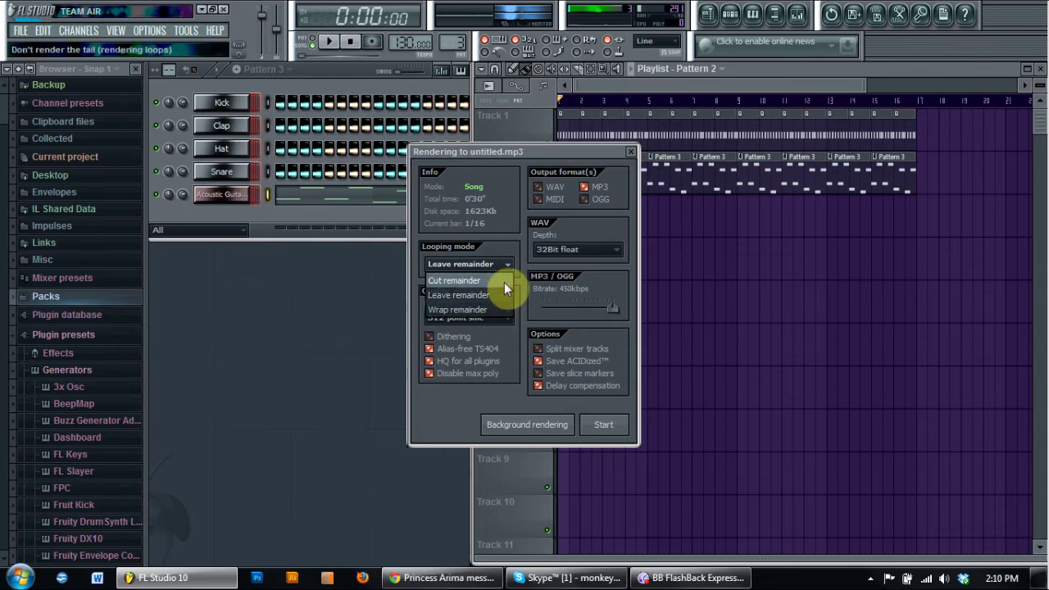
pyautogui.click(459, 280)
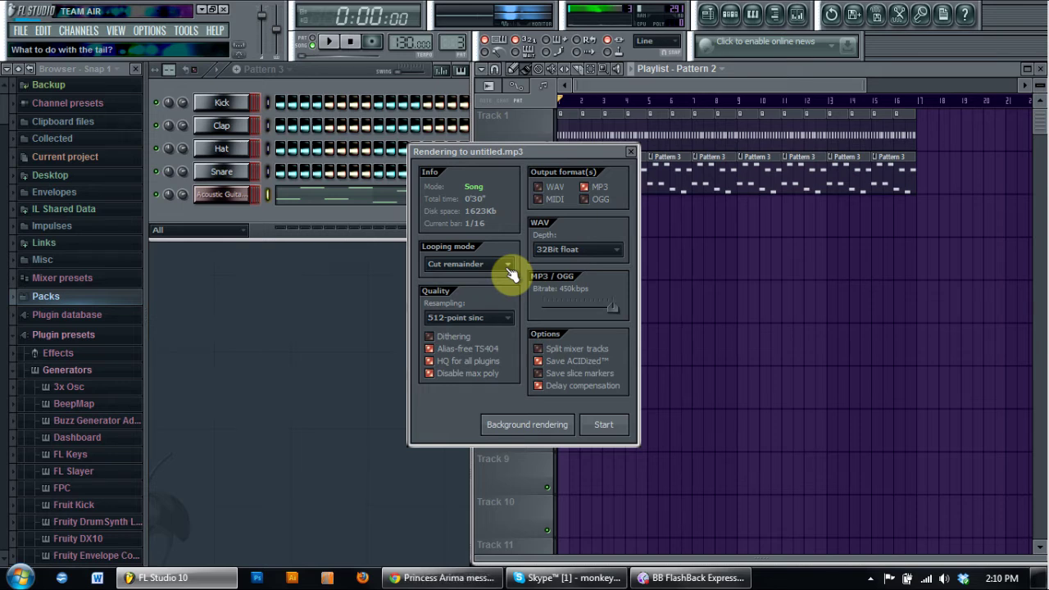
pyautogui.click(510, 274)
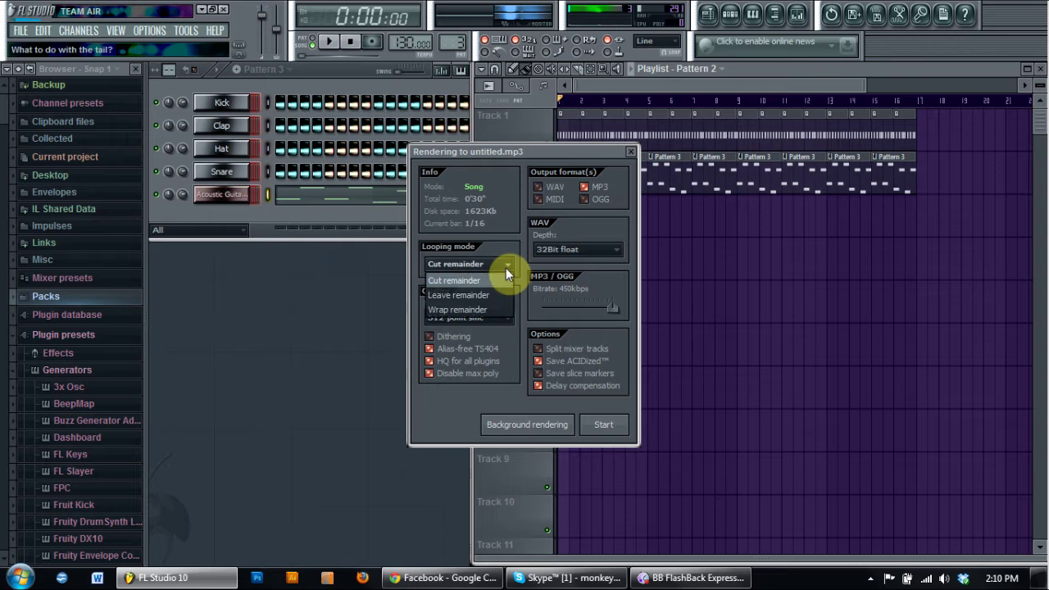
pyautogui.click(504, 294)
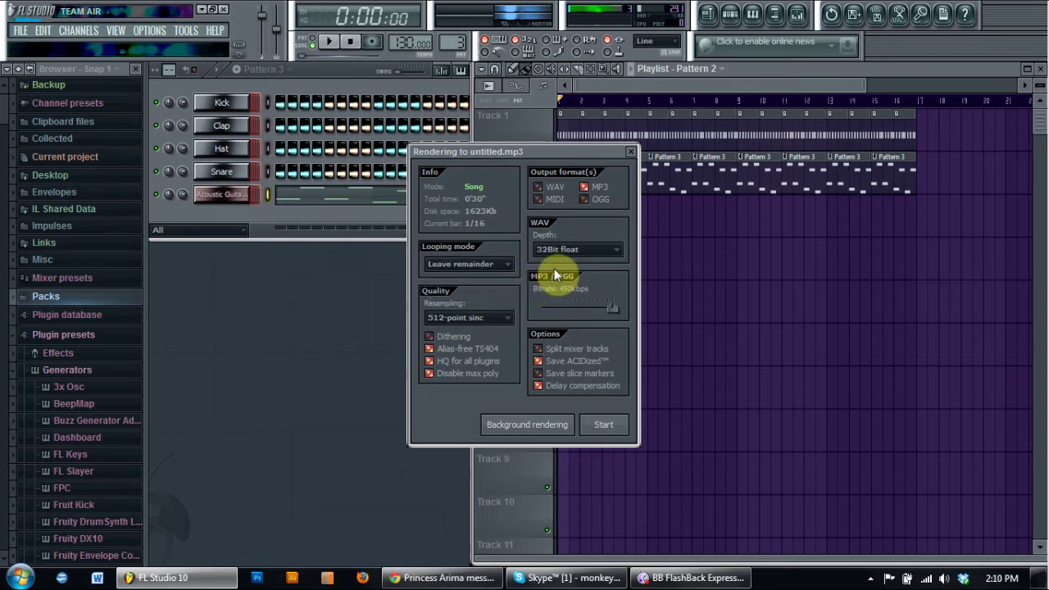
# Look through the resampling quality options for the render and choose 64-point sinc
pyautogui.click(498, 317)
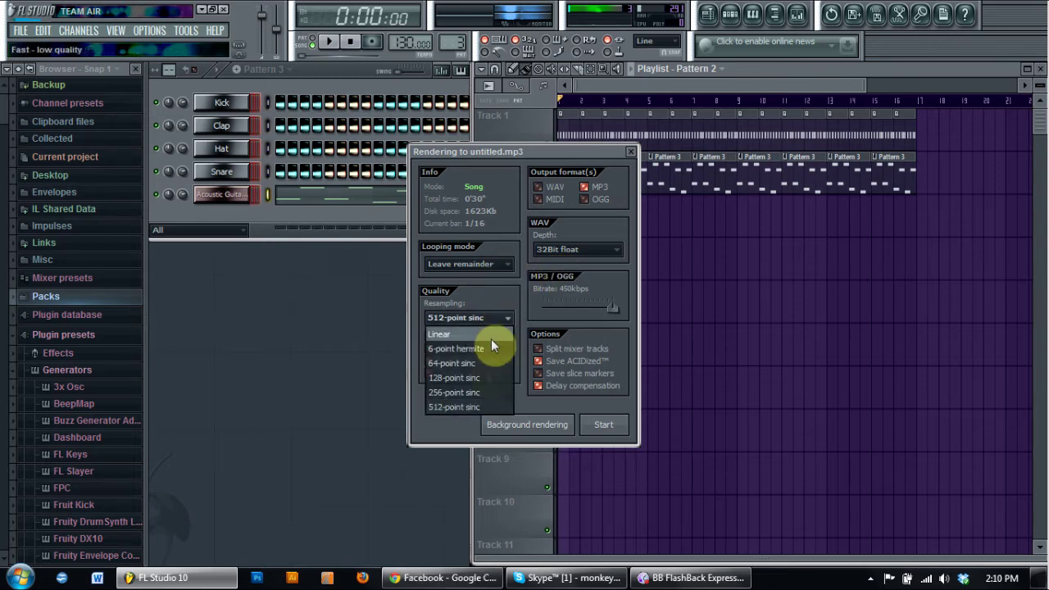
pyautogui.click(486, 408)
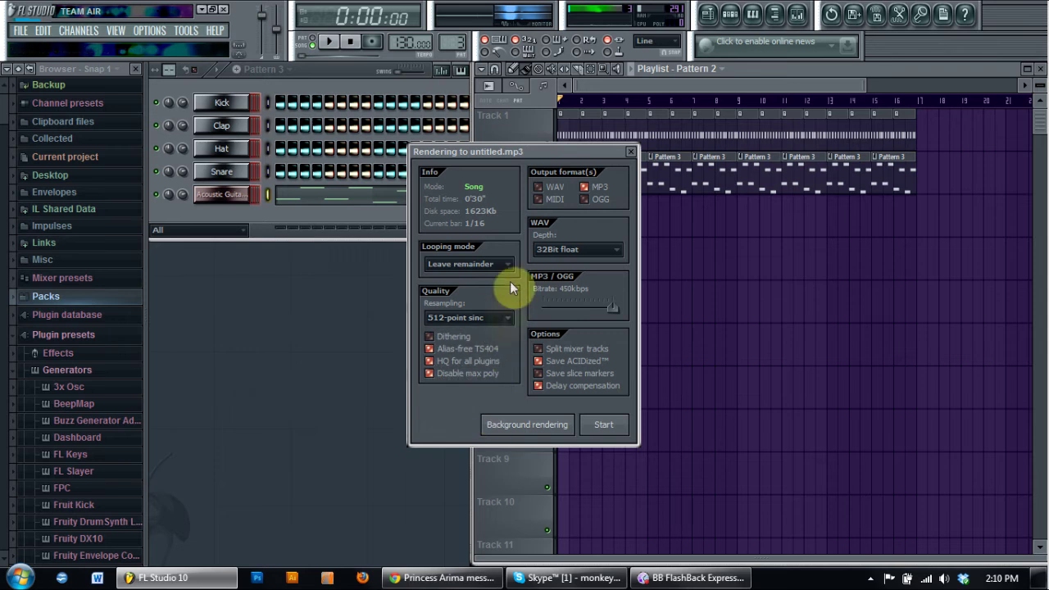
pyautogui.click(502, 318)
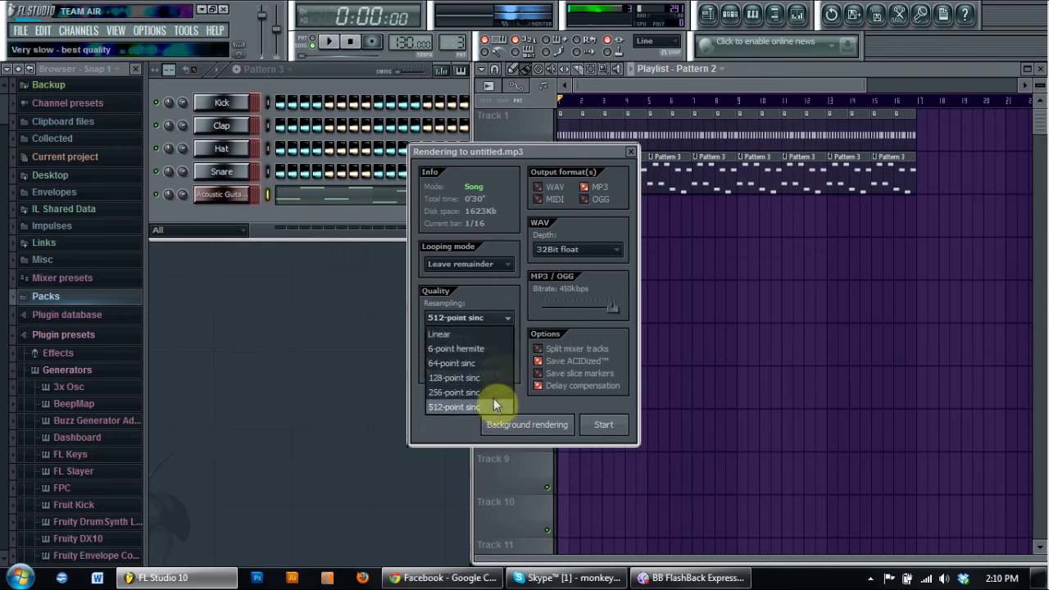
pyautogui.click(496, 363)
pyautogui.click(442, 319)
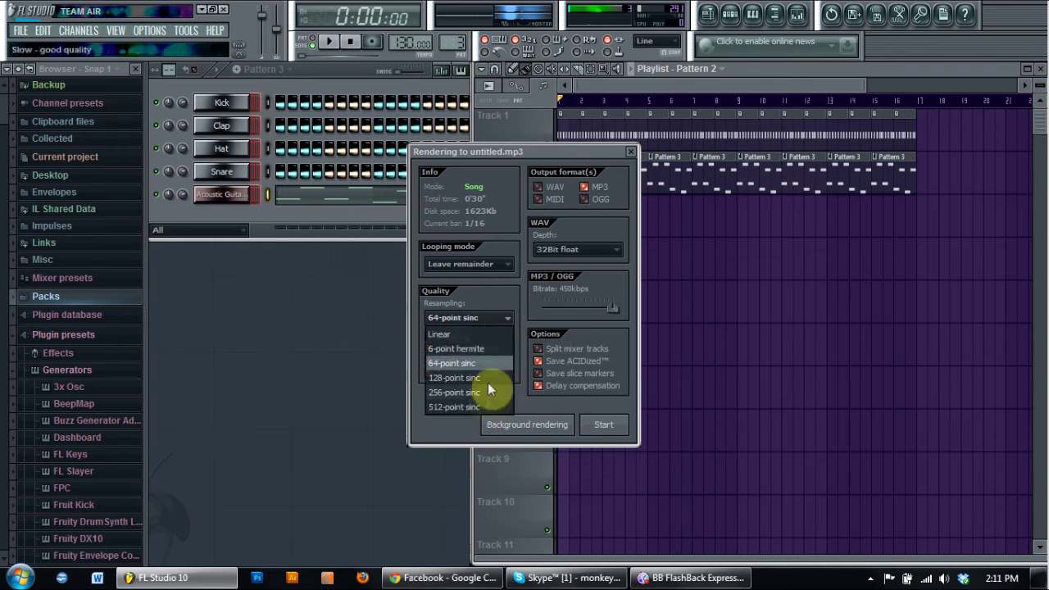
pyautogui.click(488, 363)
pyautogui.click(502, 320)
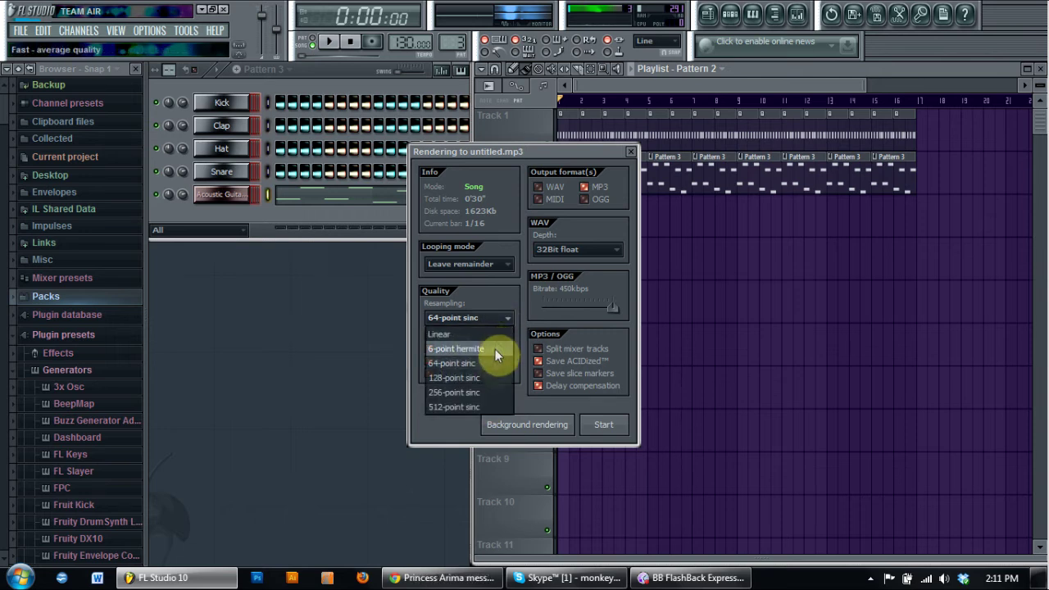
pyautogui.click(498, 363)
# Set the render's resampling quality to 512-point sinc and acknowledge the slow-rendering warning
pyautogui.click(507, 321)
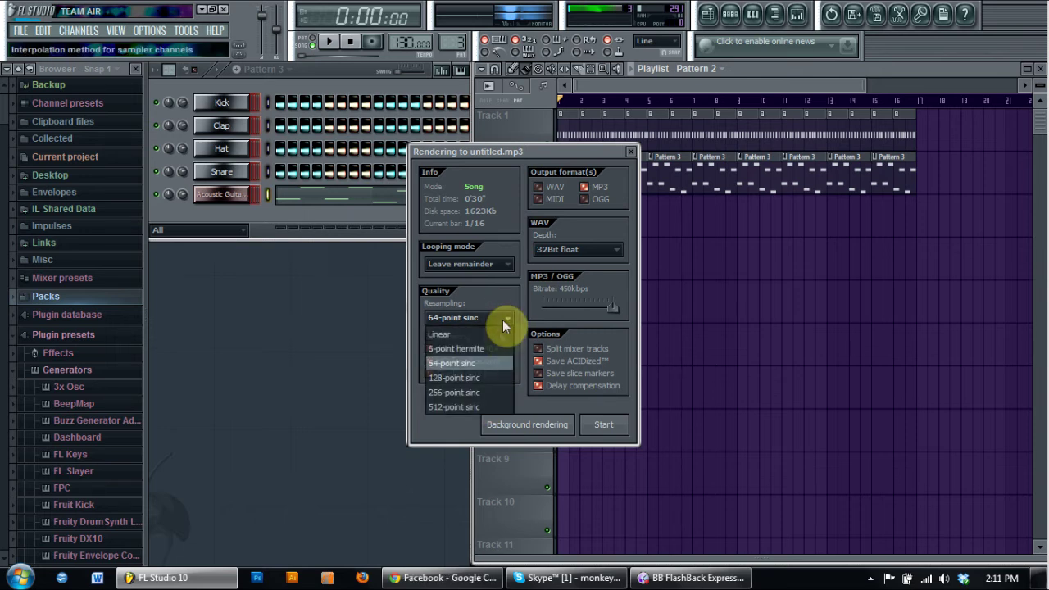
pyautogui.click(496, 407)
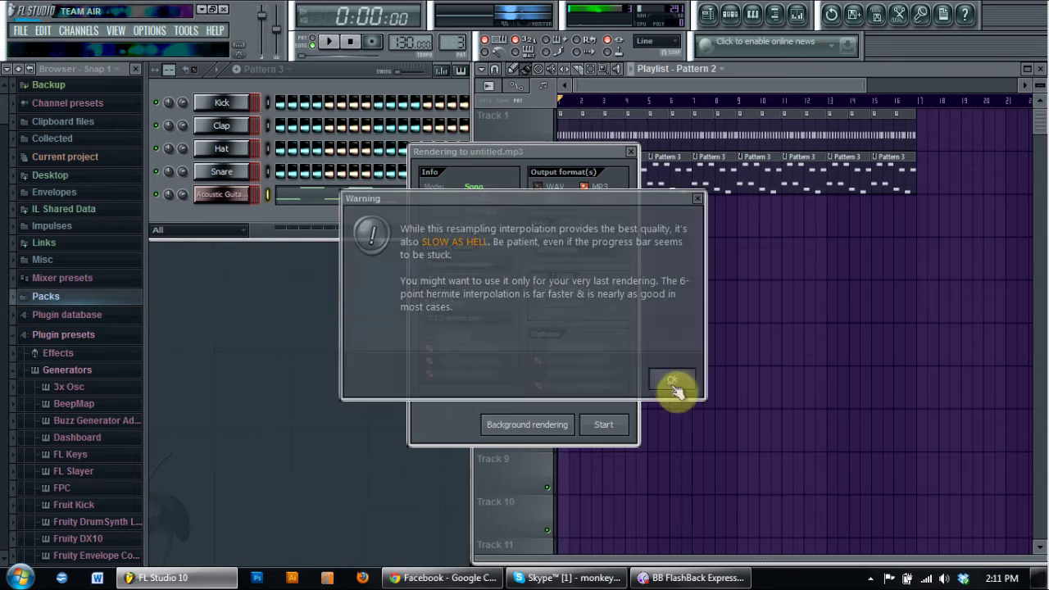
pyautogui.click(674, 385)
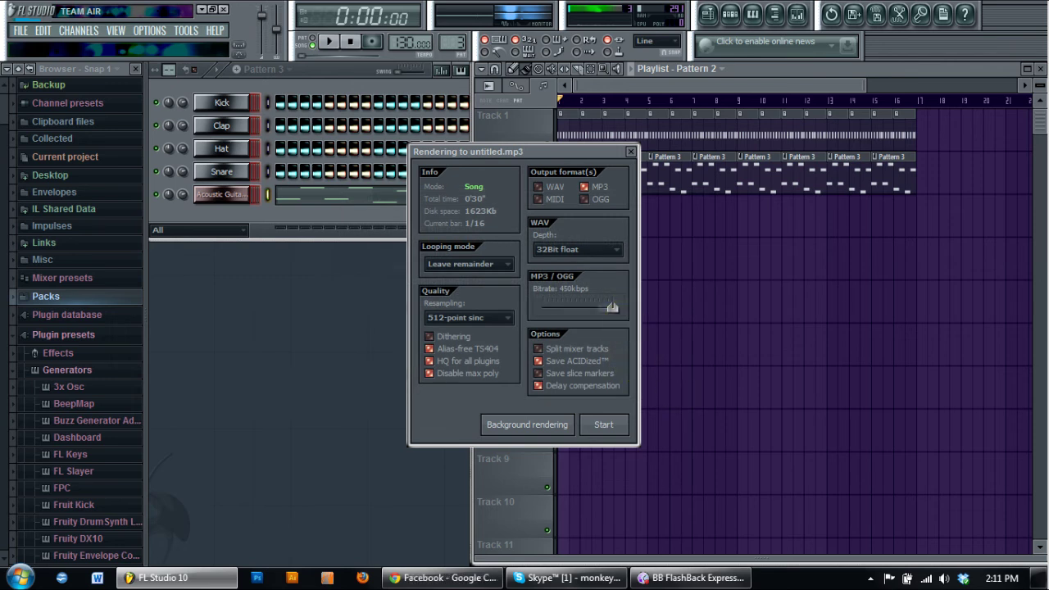
# Set the MP3 bitrate to 450 kbps and start rendering the song with 512-point sinc resampling
pyautogui.moveTo(601, 305); pyautogui.dragTo(613, 308)
pyautogui.moveTo(603, 309); pyautogui.dragTo(613, 307)
pyautogui.click(478, 316)
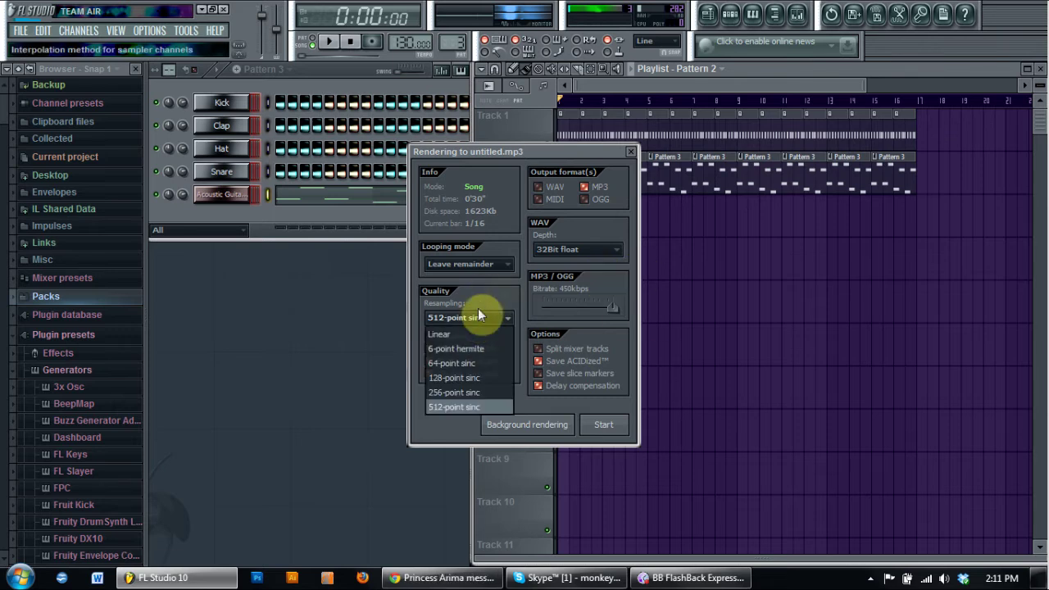
pyautogui.click(497, 317)
pyautogui.click(595, 416)
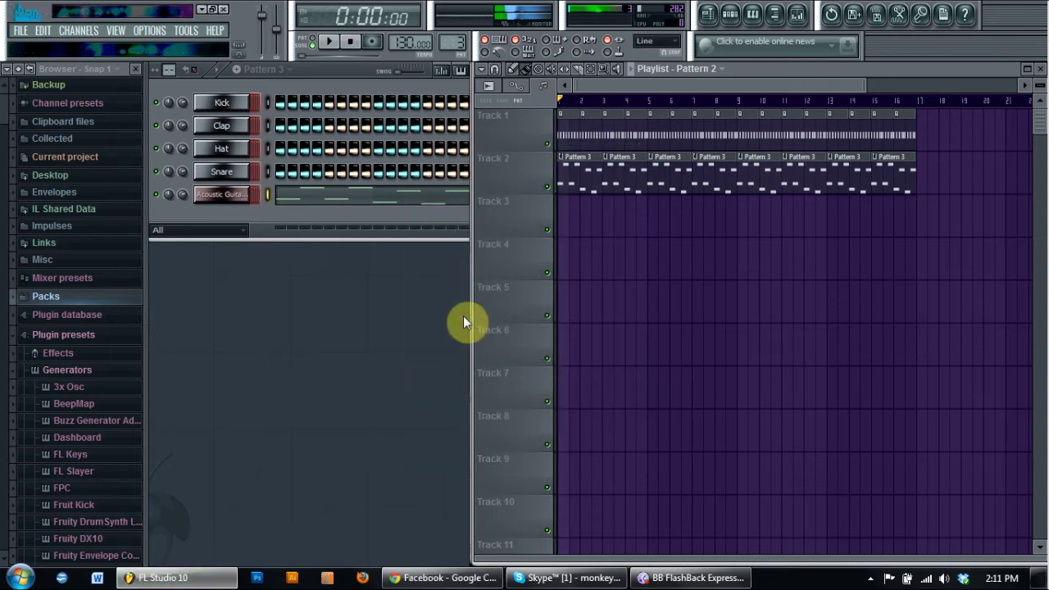
# Go to the desktop to listen to untitled.mp3 in Winamp, dismiss the player, and return to FL Studio
pyautogui.press('super+d')
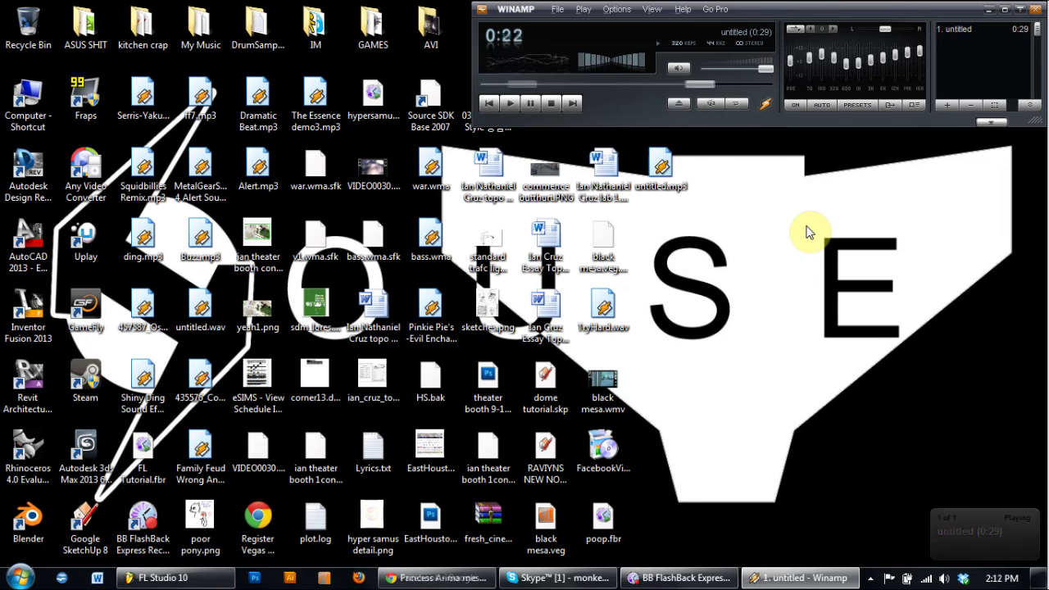
pyautogui.click(1016, 25)
pyautogui.click(120, 582)
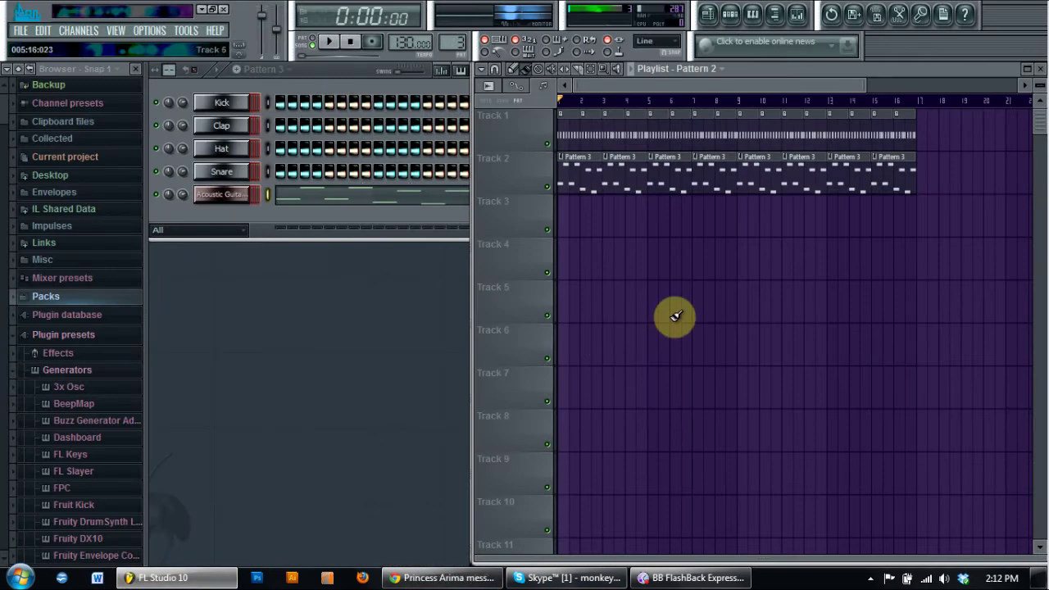
# Delete all pattern clips from Track 2 and Track 1 in the playlist
pyautogui.rightClick(906, 168)
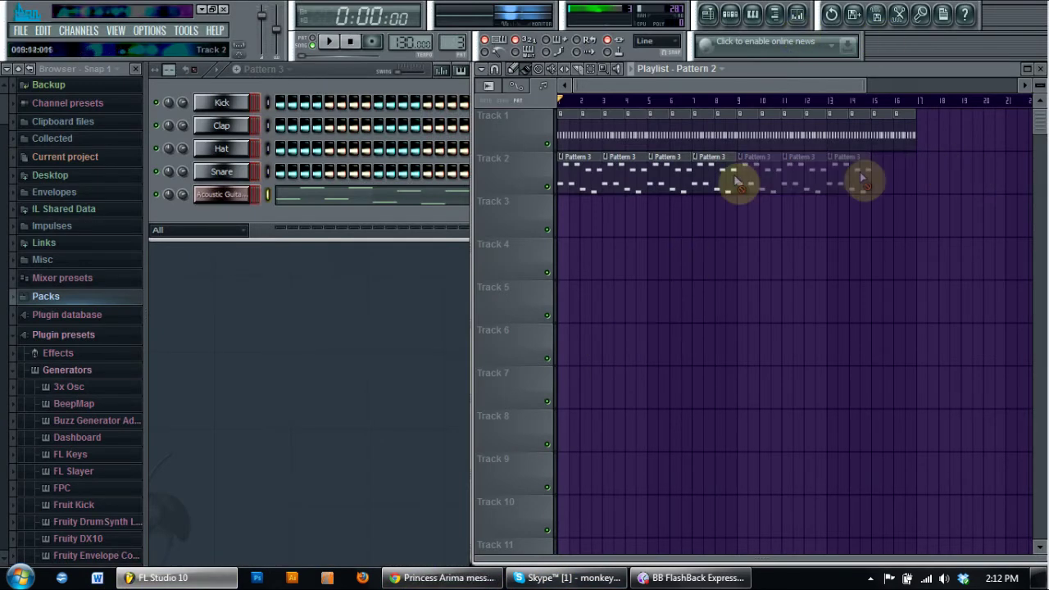
pyautogui.rightClick(737, 179)
pyautogui.rightClick(588, 180)
pyautogui.moveTo(917, 134); pyautogui.dragTo(620, 136)
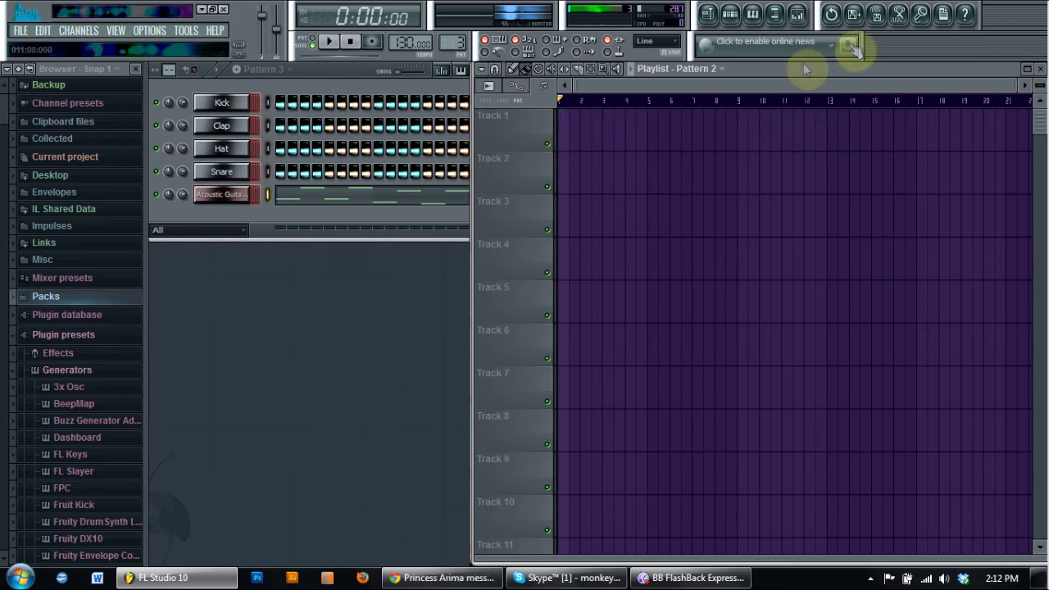
# Check the Enable legacy pattern blocks option in the general system settings, and close the settings
pyautogui.click(945, 16)
pyautogui.click(279, 109)
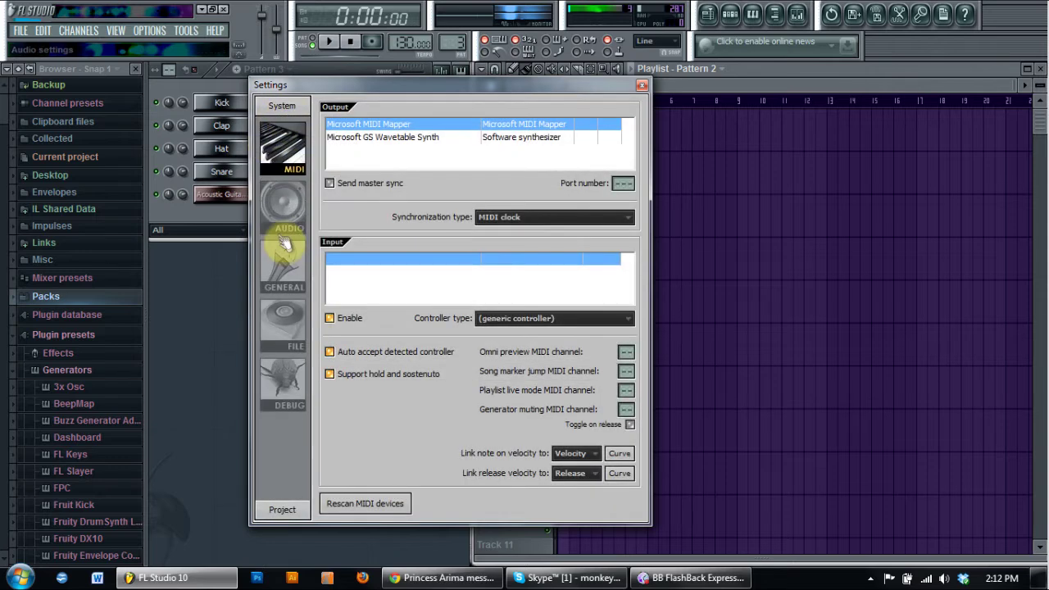
pyautogui.click(285, 271)
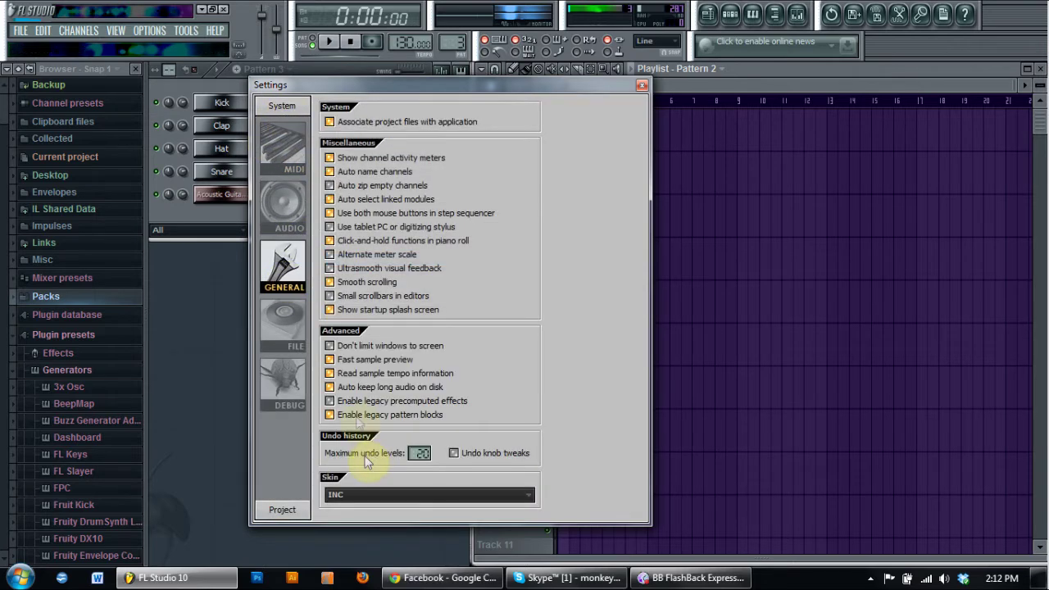
pyautogui.click(361, 414)
pyautogui.click(662, 348)
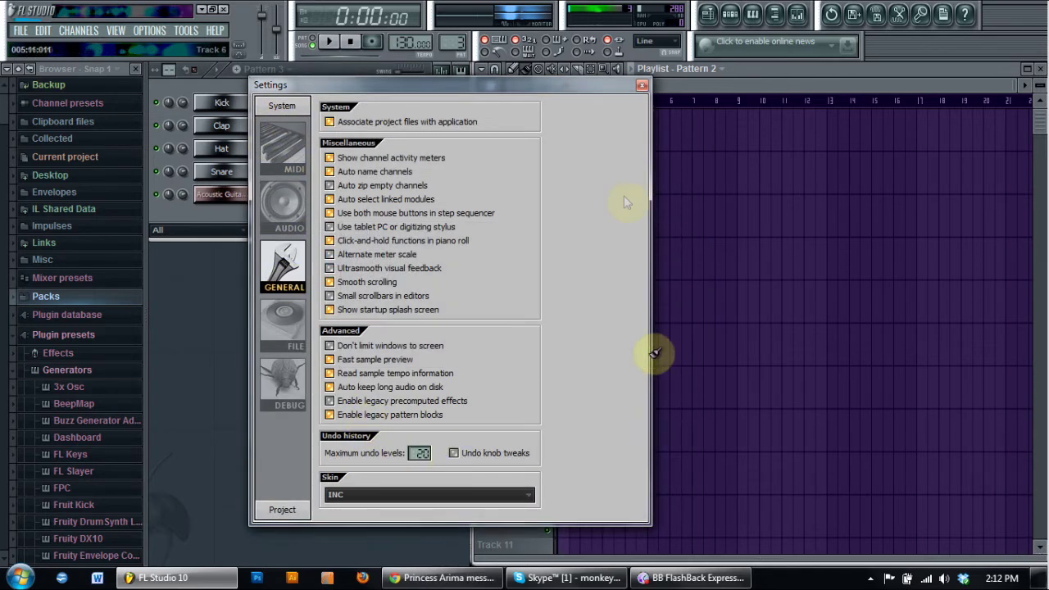
pyautogui.click(642, 85)
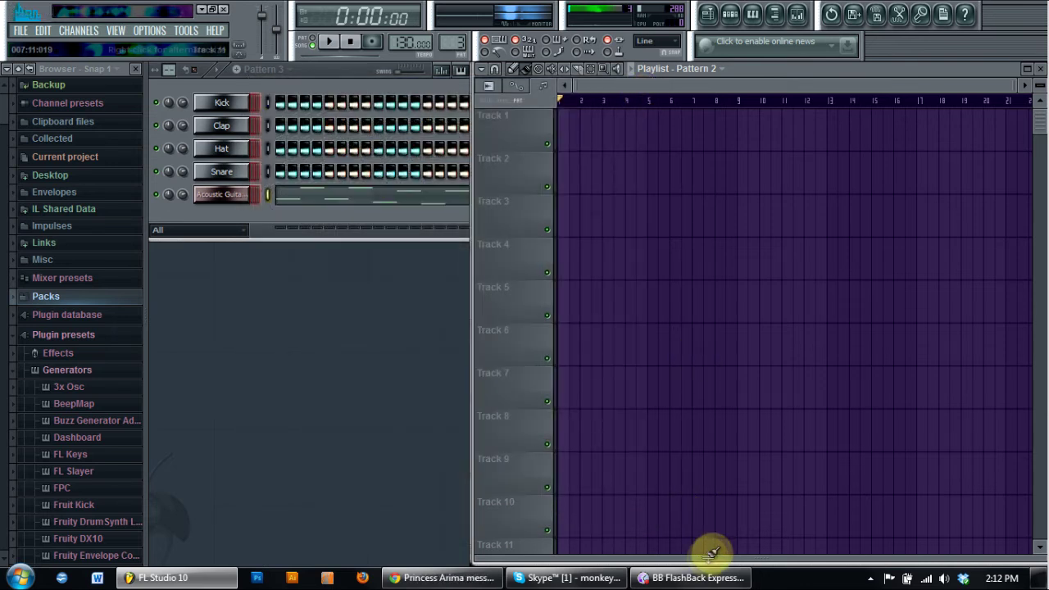
# Expand the pattern block area over the whole playlist and switch between several patterns, returning to Pattern 1
pyautogui.moveTo(711, 496); pyautogui.dragTo(743, 114)
pyautogui.scroll(2, 529, 133)
pyautogui.click(525, 197)
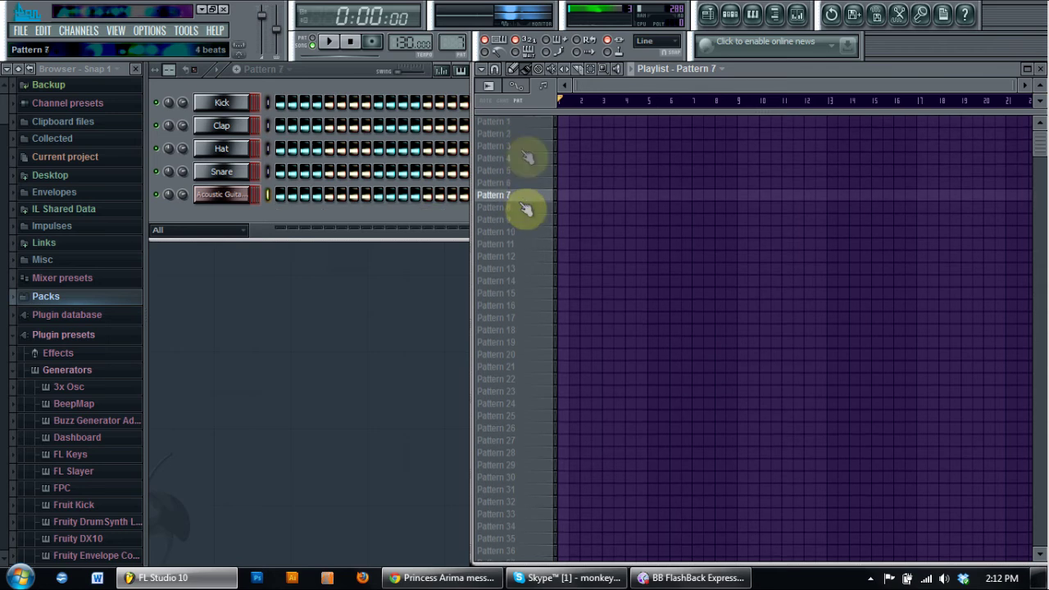
pyautogui.click(527, 123)
pyautogui.click(533, 183)
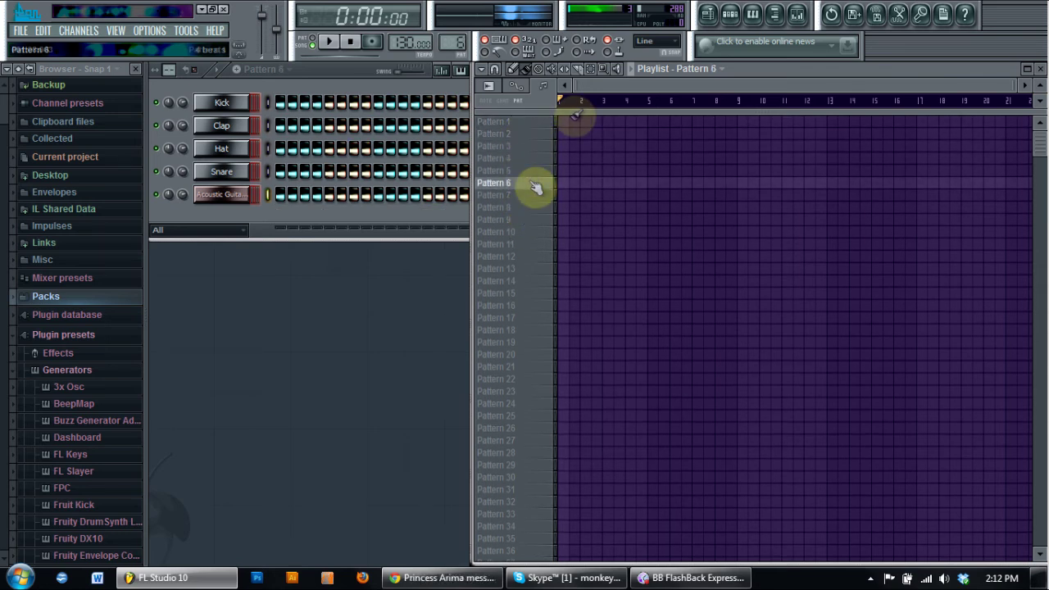
pyautogui.click(528, 123)
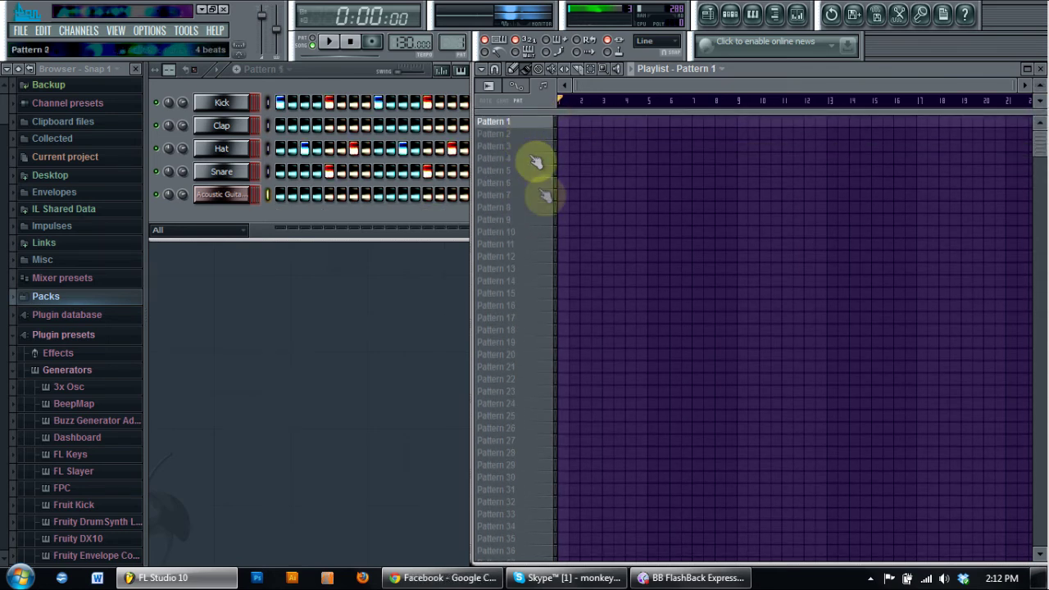
# Shrink the pattern block area, and paint Pattern 1 clips in bars 1 to 5 and Pattern 2 clips in bars 6 to 13 of Track 1
pyautogui.moveTo(555, 111); pyautogui.dragTo(549, 496)
pyautogui.moveTo(569, 123); pyautogui.dragTo(660, 119)
pyautogui.click(264, 69)
pyautogui.click(353, 168)
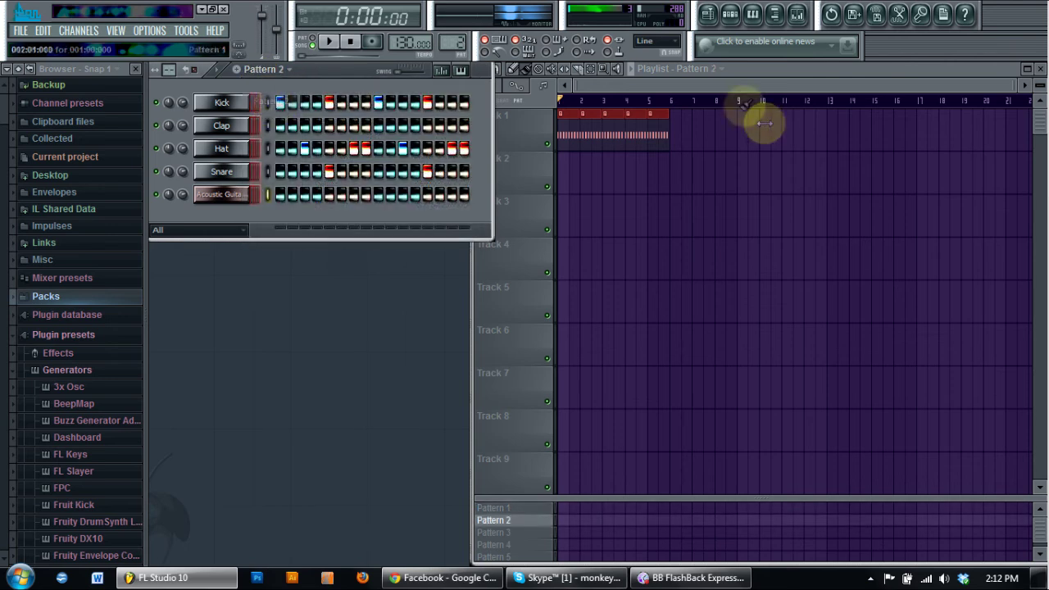
pyautogui.moveTo(681, 121); pyautogui.dragTo(850, 118)
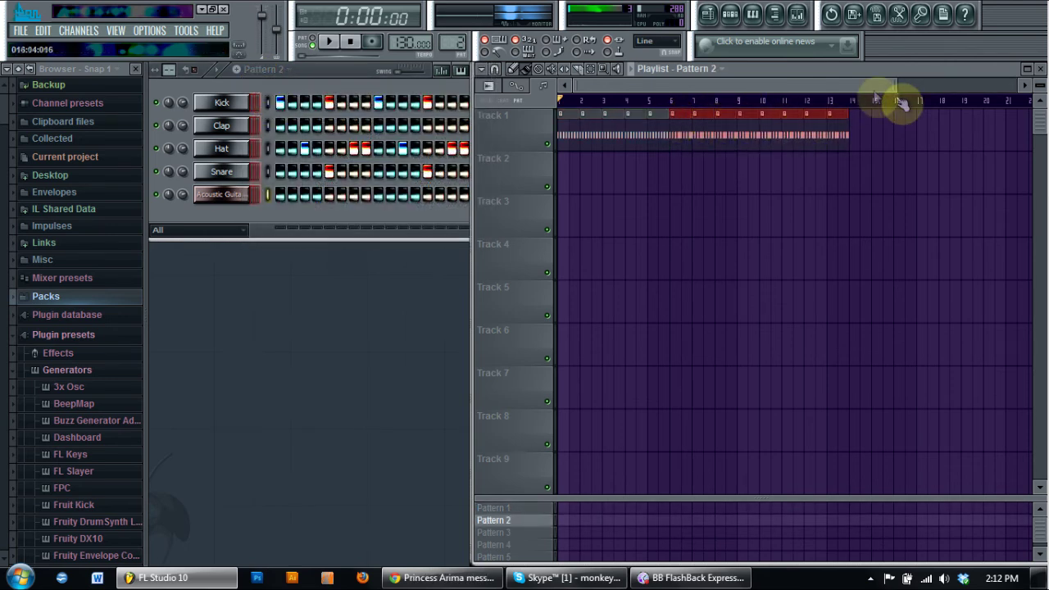
# Choose Pattern 2 as the source pattern of the bar 6 clip, and clear all clips from Track 1
pyautogui.moveTo(894, 86); pyautogui.dragTo(811, 84)
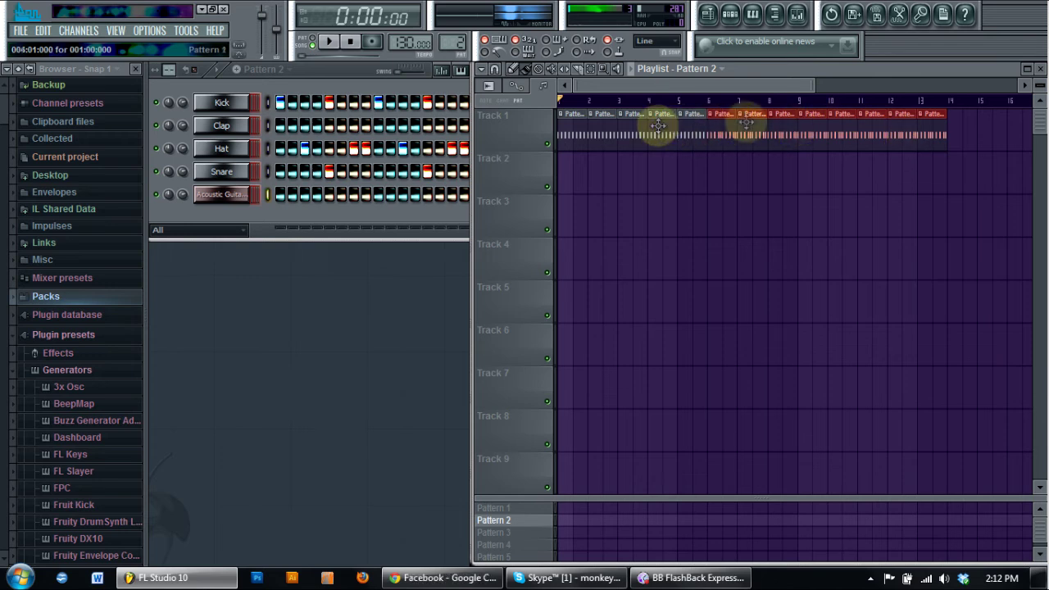
pyautogui.click(715, 117)
pyautogui.moveTo(744, 153)
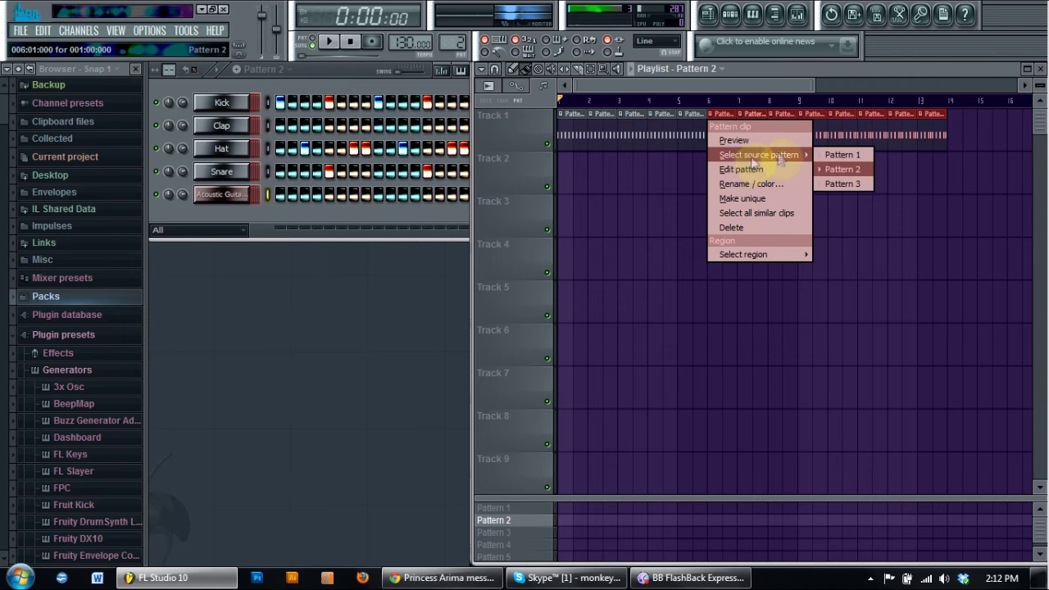
pyautogui.click(858, 169)
pyautogui.moveTo(964, 123); pyautogui.dragTo(565, 135)
# Expand the pattern block area over the playlist, and place Pattern 1 blocks in bars 1 to 2 and Pattern 2 blocks in bars 3 to 4
pyautogui.moveTo(602, 486); pyautogui.dragTo(661, 92)
pyautogui.click(531, 125)
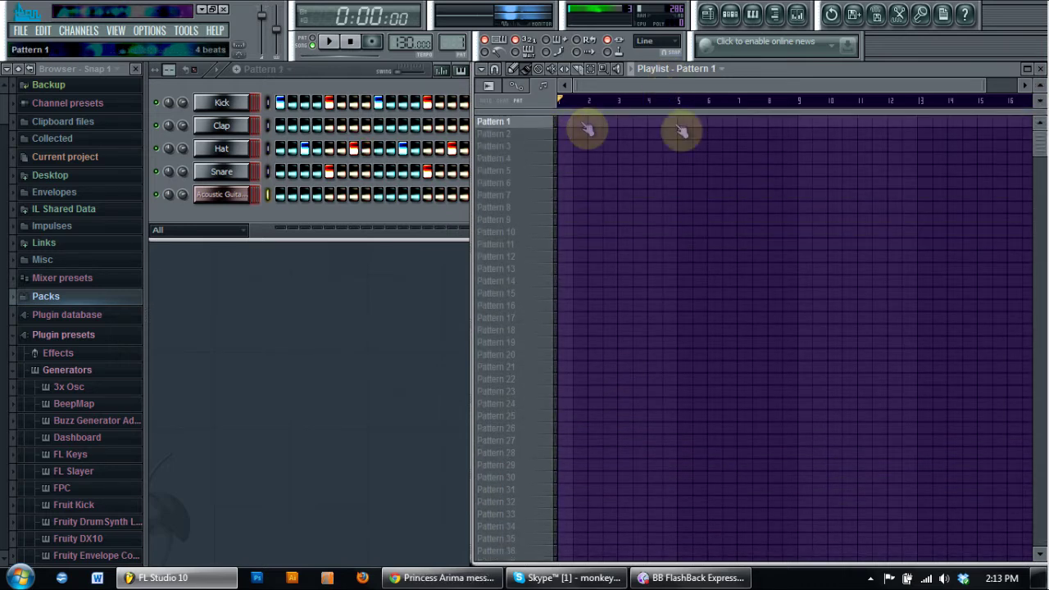
pyautogui.click(532, 136)
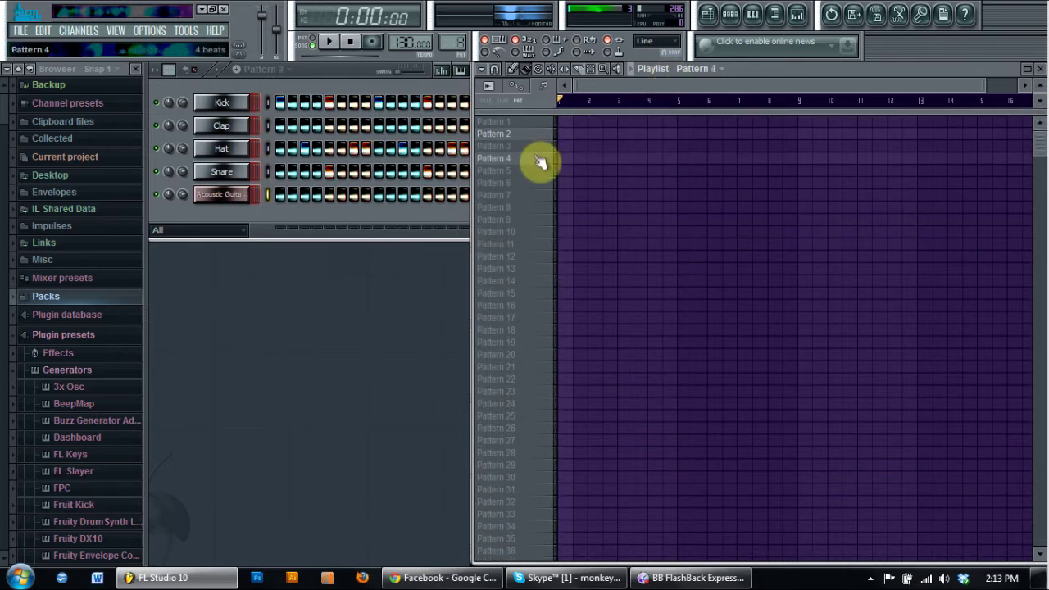
pyautogui.click(537, 125)
pyautogui.click(565, 123)
pyautogui.click(628, 133)
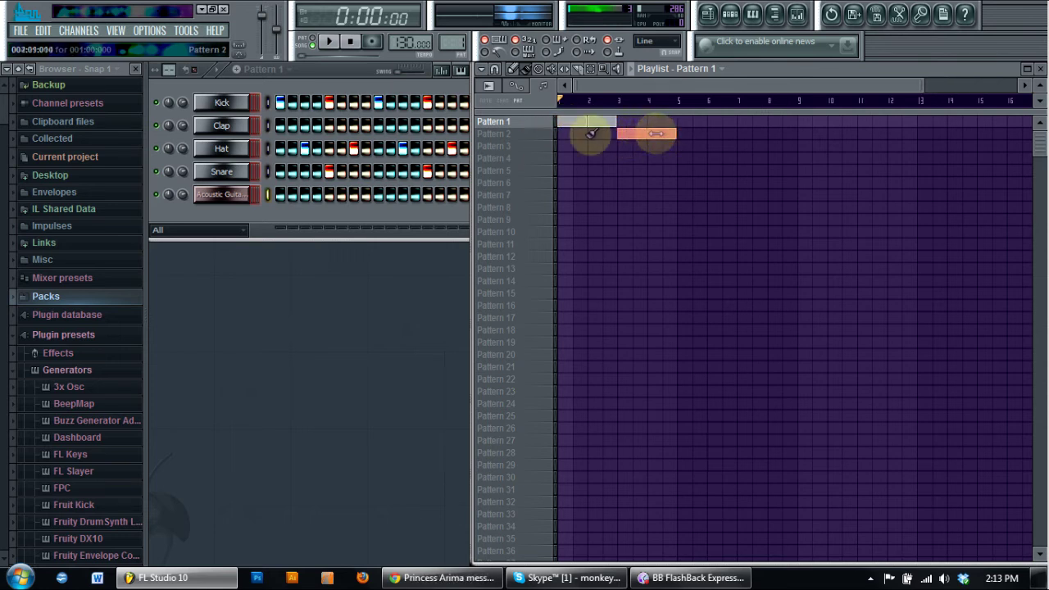
# Place Pattern 3 blocks across bars 1 to 4, and play the pattern block arrangement
pyautogui.click(525, 147)
pyautogui.click(569, 146)
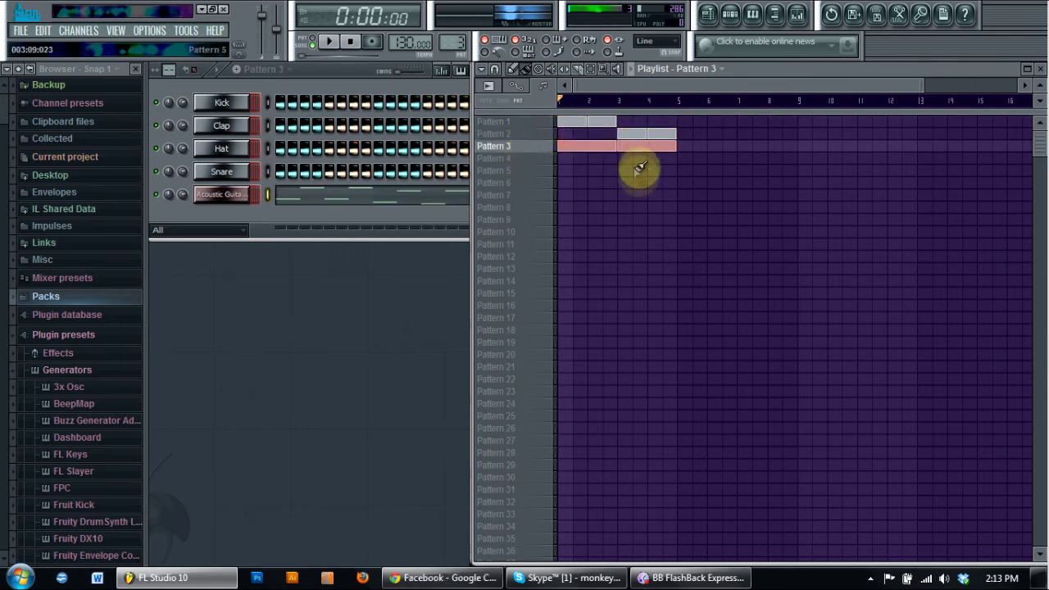
pyautogui.click(326, 43)
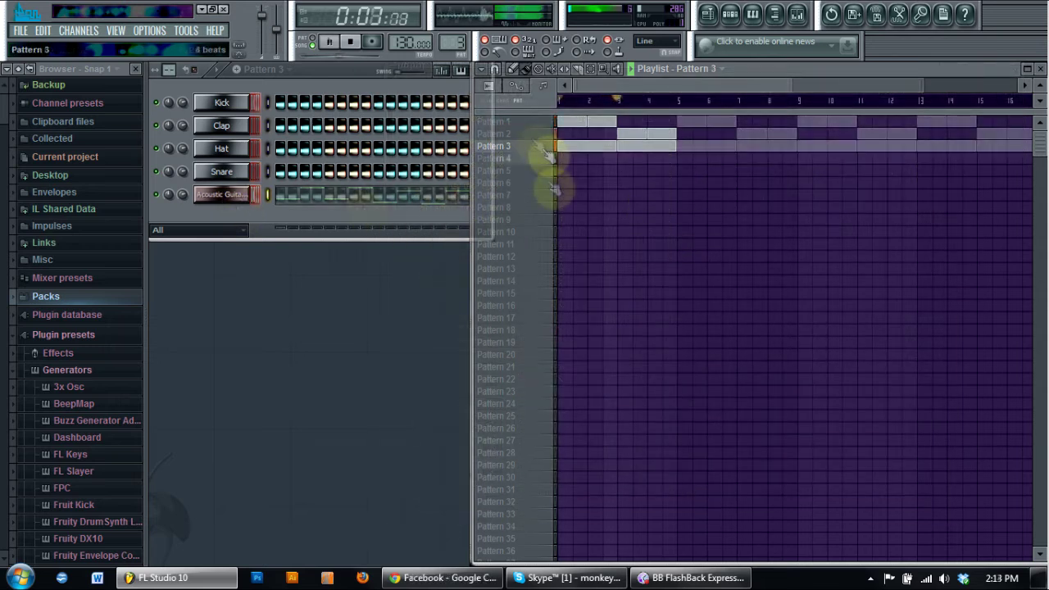
# Collapse the Plugin presets folder in the browser
pyautogui.click(70, 335)
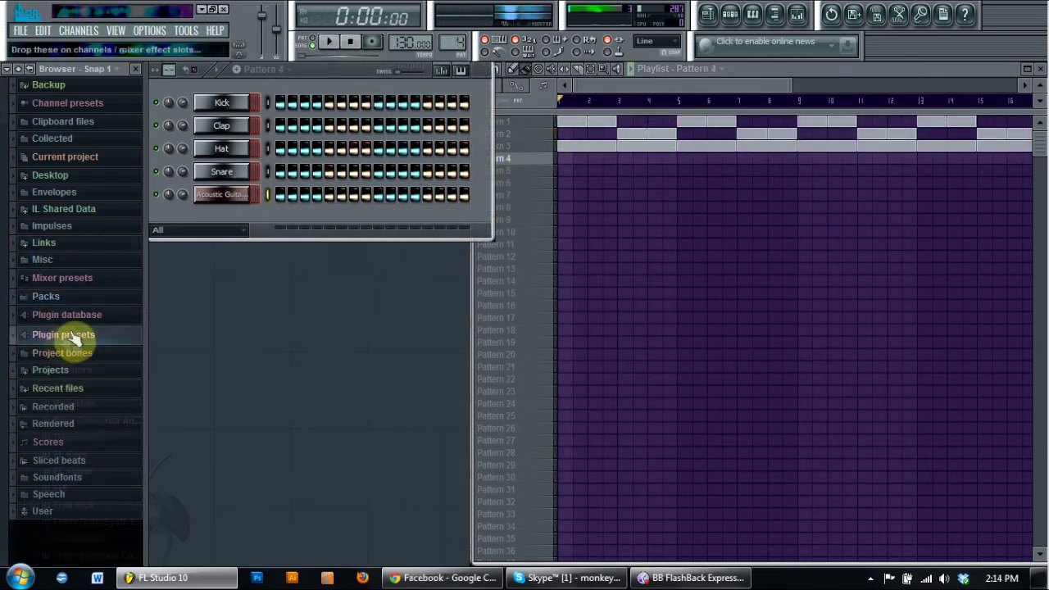
# Select Pattern 4, and expand the Sytrus generator's Pad presets under Plugin presets in the browser
pyautogui.click(504, 159)
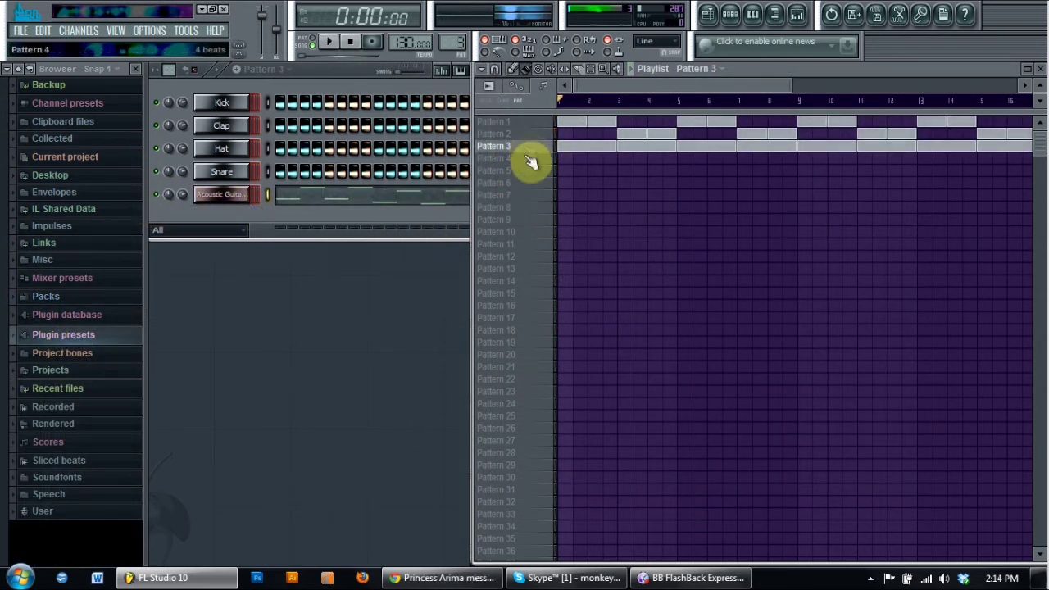
pyautogui.scroll(1, 902, 321)
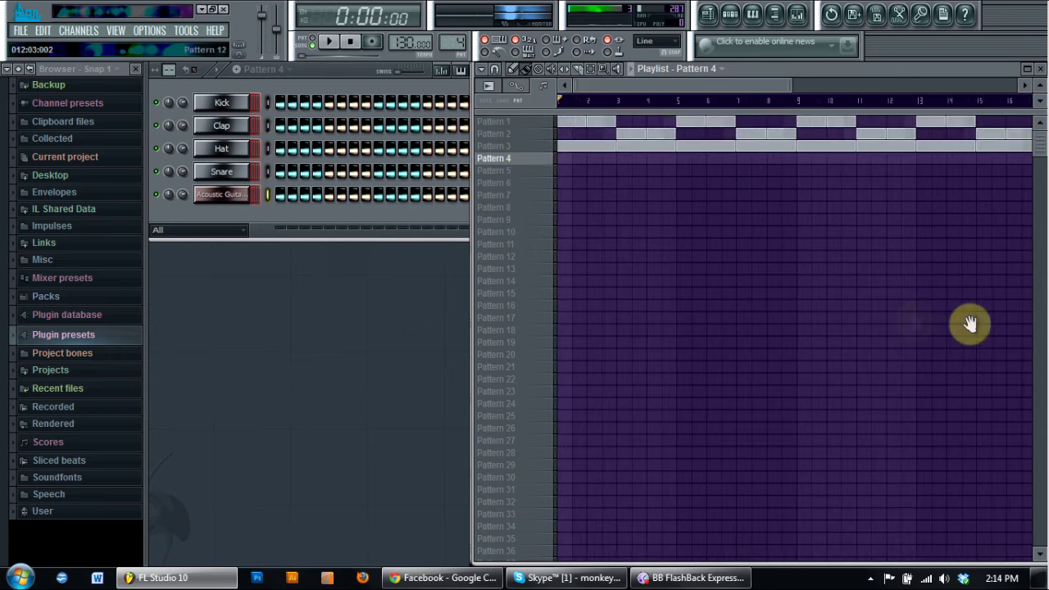
pyautogui.click(107, 336)
pyautogui.scroll(-8, 104, 344)
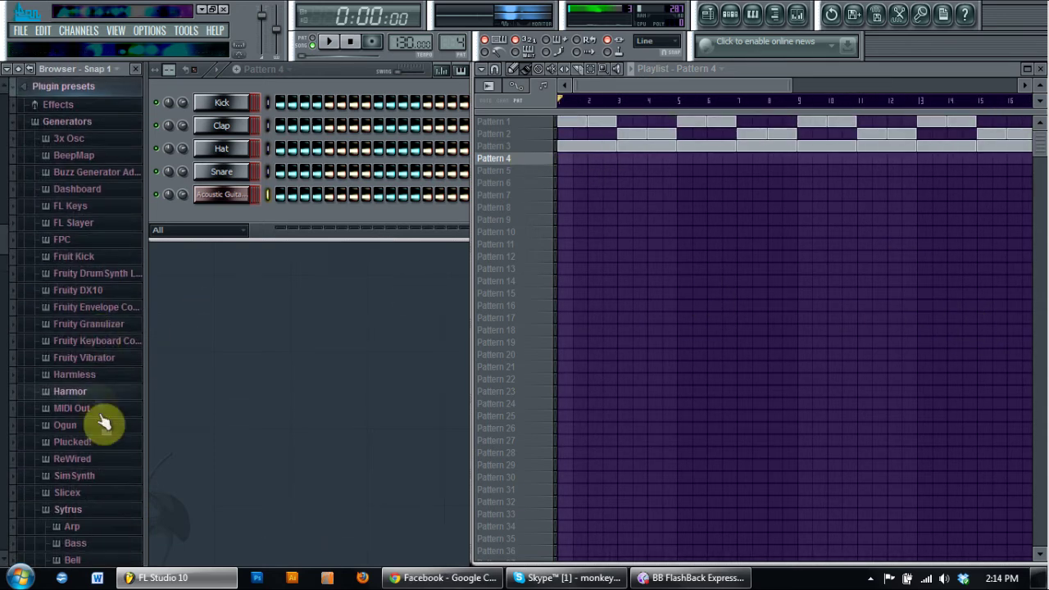
pyautogui.click(103, 328)
pyautogui.click(104, 327)
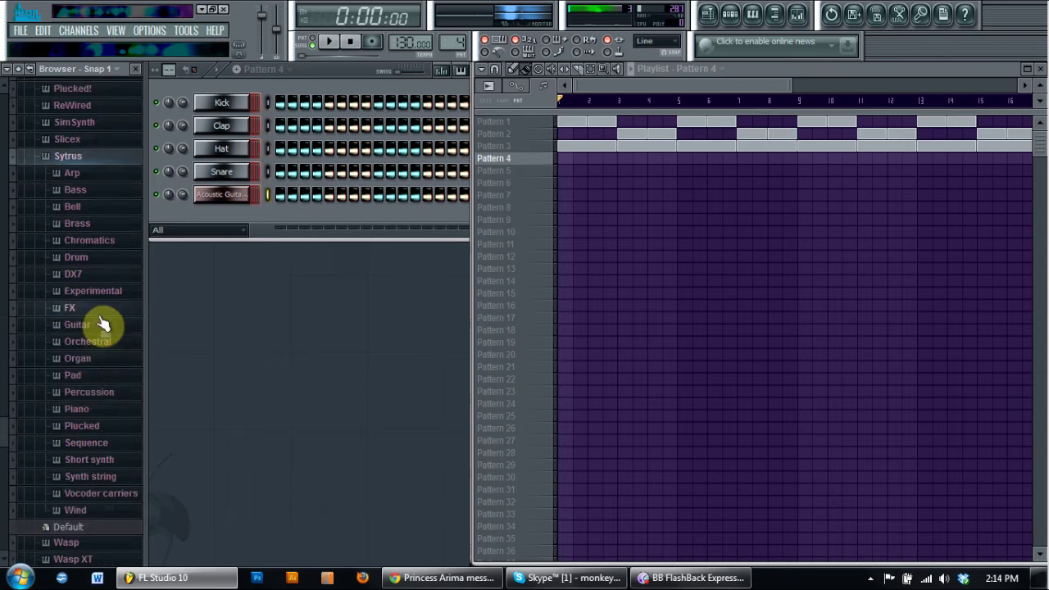
pyautogui.click(105, 363)
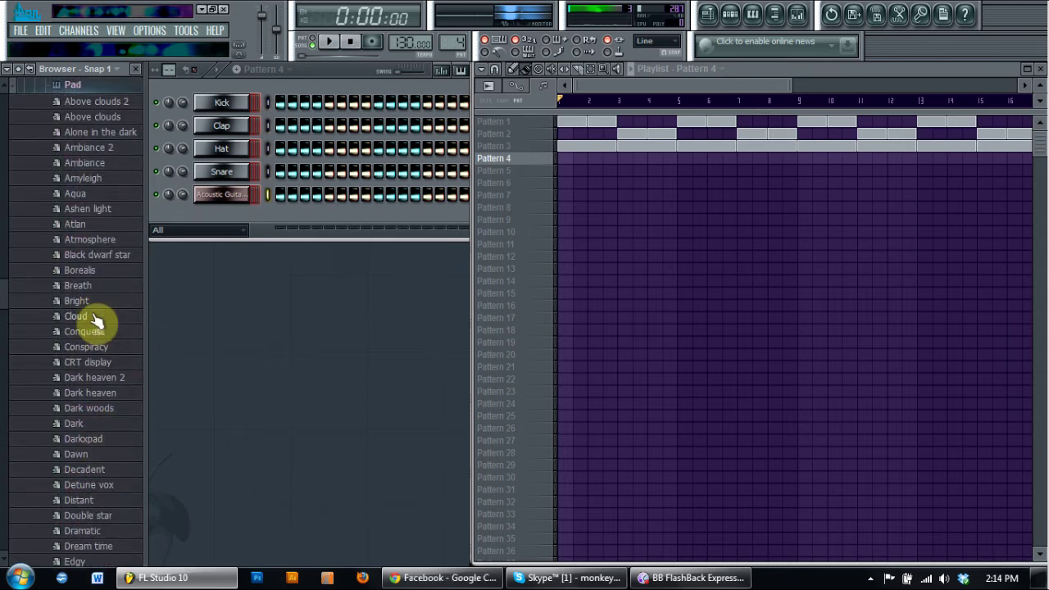
# Add the Sytrus pad preset Cloud as a new channel and audition it on the plugin's keyboard
pyautogui.moveTo(115, 323); pyautogui.dragTo(224, 217)
pyautogui.moveTo(317, 206); pyautogui.dragTo(517, 113)
pyautogui.moveTo(580, 441); pyautogui.dragTo(687, 443)
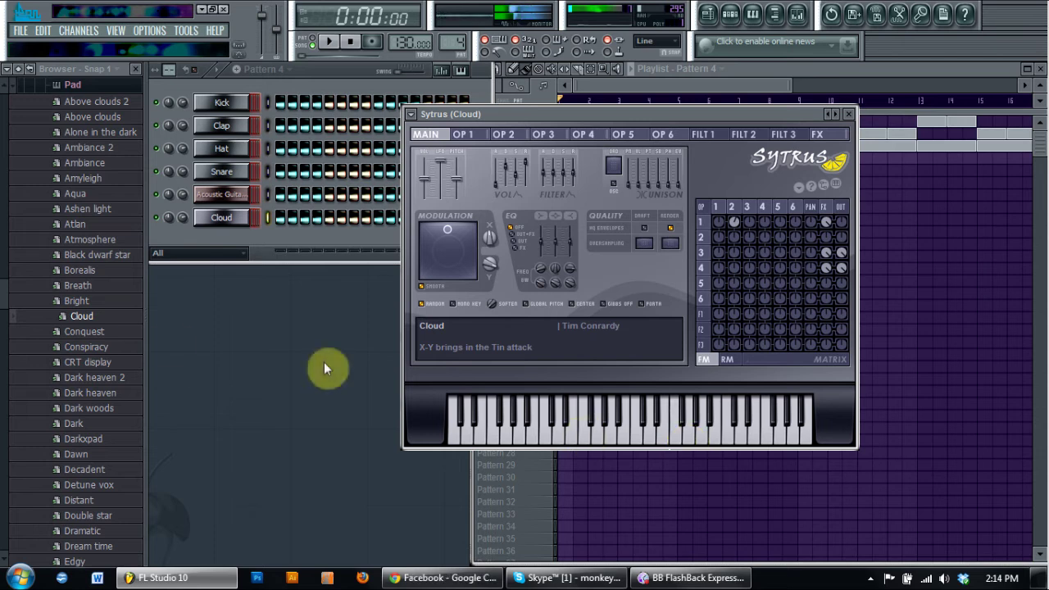
# Replace the Cloud channel's sound with the Conquest preset, audition it on the keyboard, and close the plugin window
pyautogui.moveTo(119, 343); pyautogui.dragTo(221, 218)
pyautogui.moveTo(437, 410); pyautogui.dragTo(704, 434)
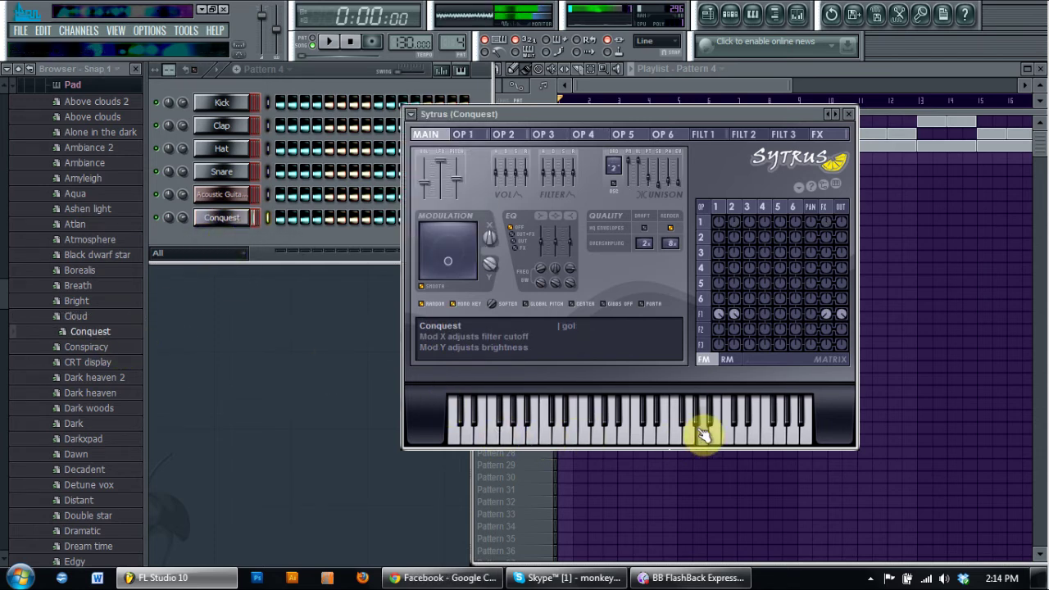
pyautogui.click(848, 113)
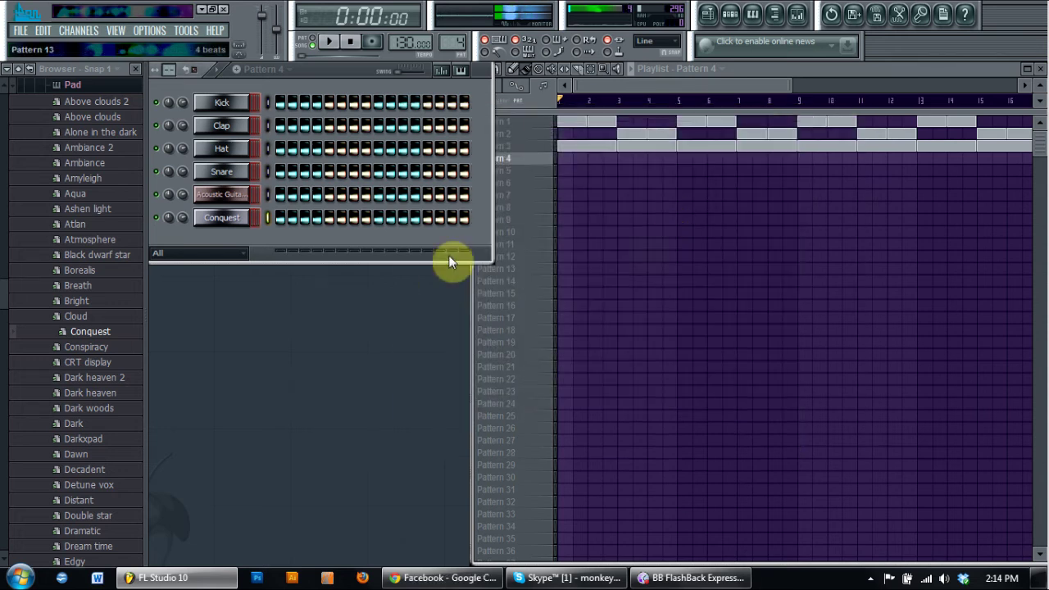
# Move the playback position to bar 9, and review Pattern 3's acoustic guitar notes in the piano roll
pyautogui.moveTo(664, 281); pyautogui.dragTo(601, 310)
pyautogui.click(682, 102)
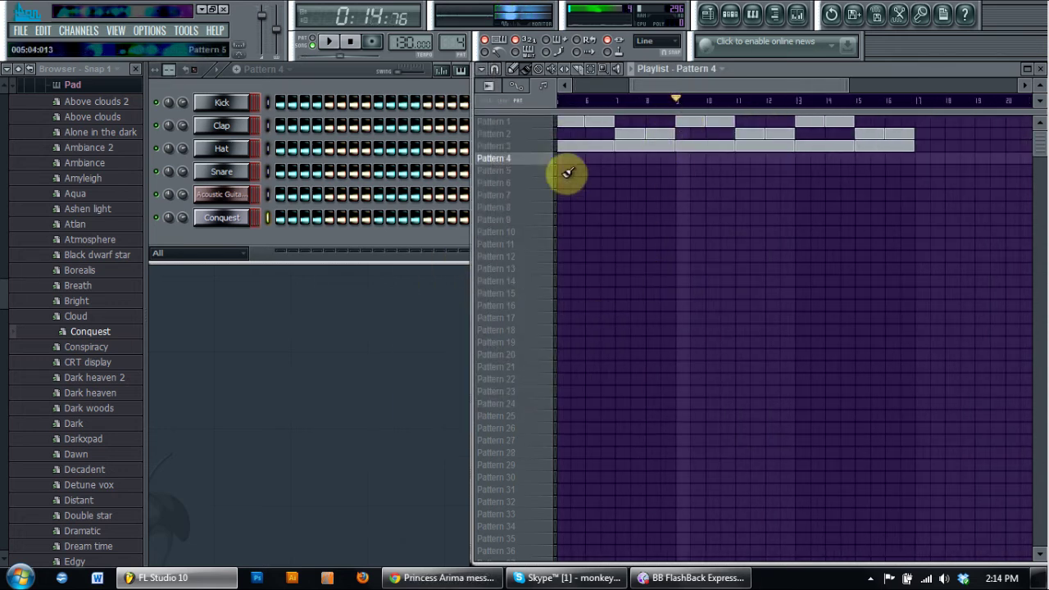
pyautogui.click(549, 148)
pyautogui.click(303, 200)
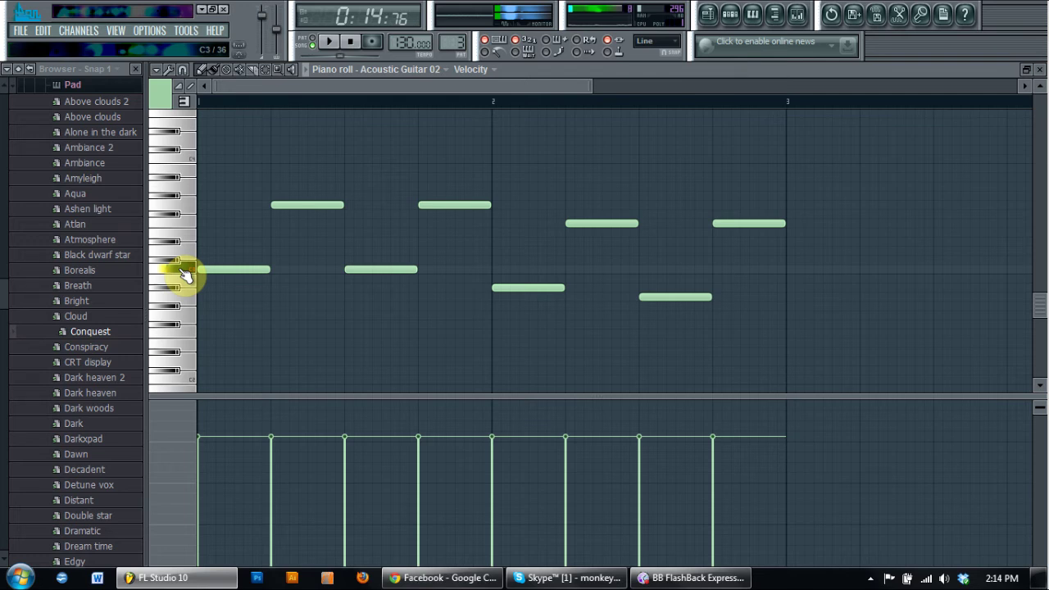
pyautogui.click(1039, 69)
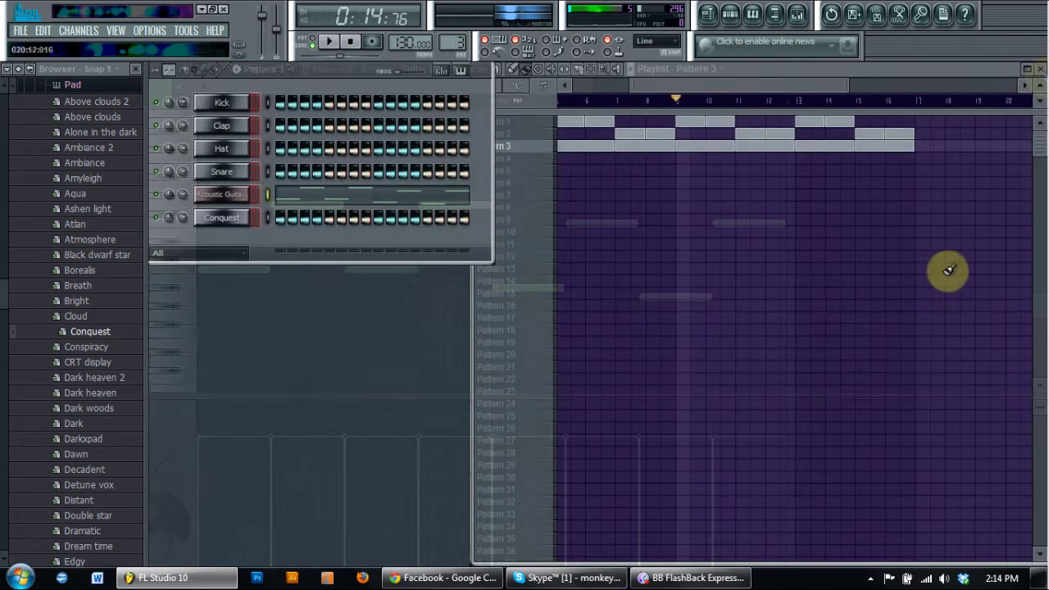
# Open Pattern 4's piano roll for the Conquest channel, and add a C7 note filling bar 1
pyautogui.click(534, 158)
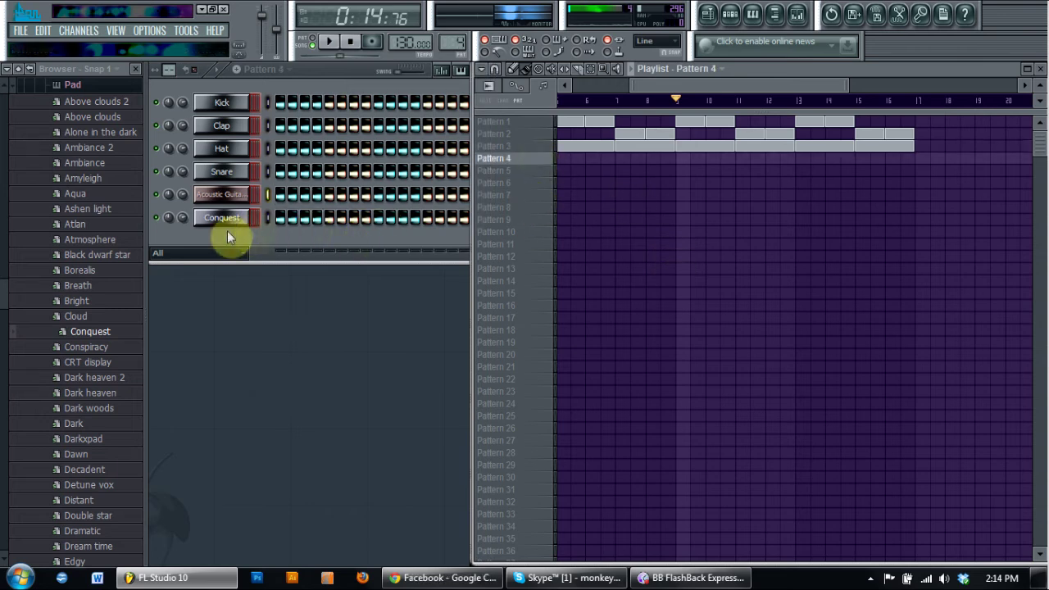
pyautogui.click(246, 222)
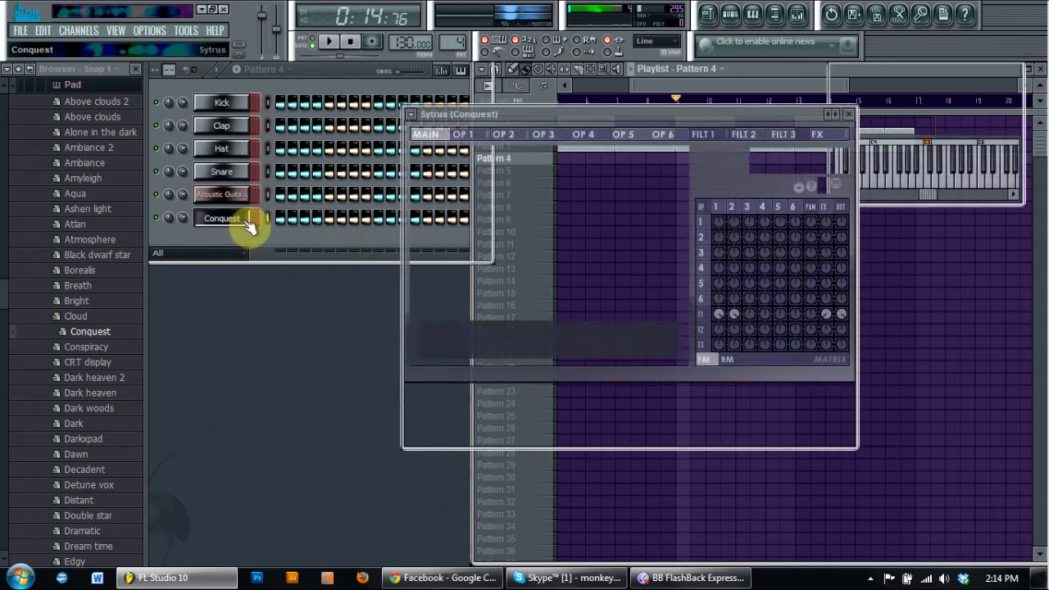
pyautogui.click(233, 220)
pyautogui.rightClick(250, 216)
pyautogui.click(268, 218)
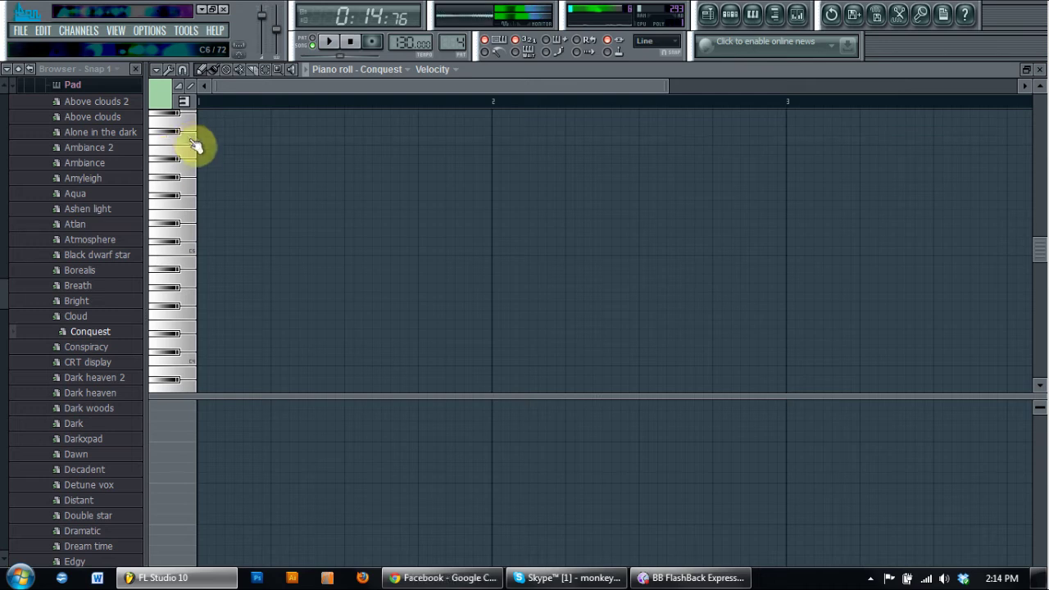
pyautogui.scroll(4, 195, 145)
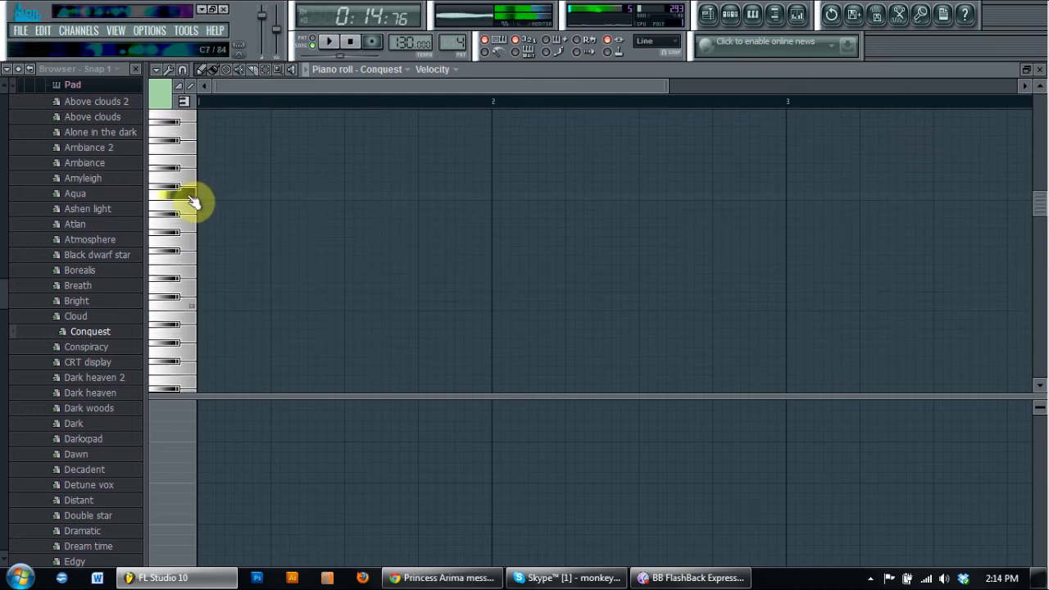
pyautogui.click(202, 197)
pyautogui.moveTo(269, 196); pyautogui.dragTo(492, 206)
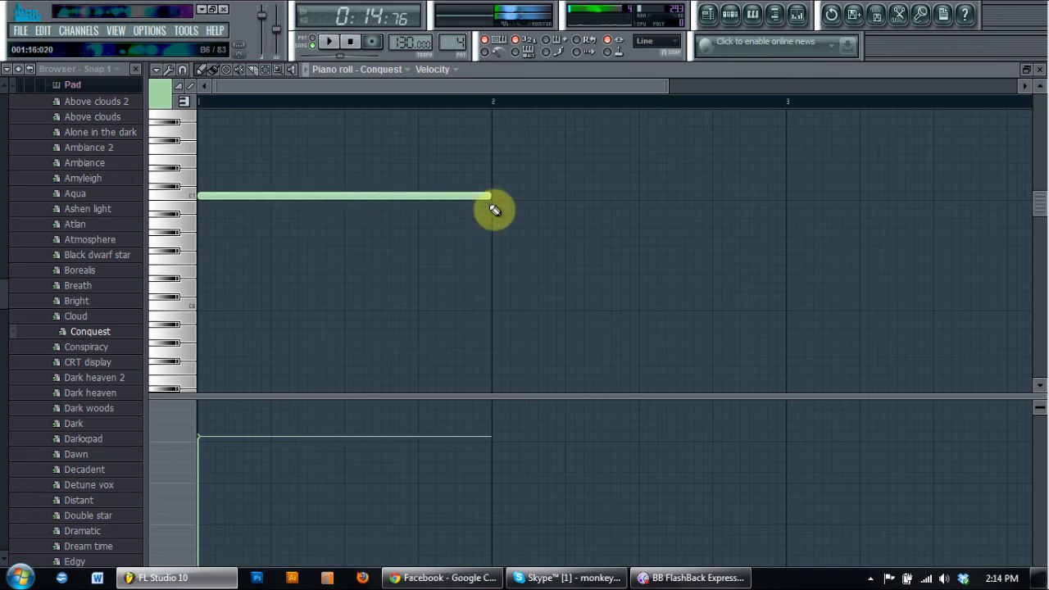
# Try a one-bar A#6 note in bar 2 of the Conquest piano roll, and delete it
pyautogui.click(495, 197)
pyautogui.moveTo(503, 194); pyautogui.dragTo(503, 213)
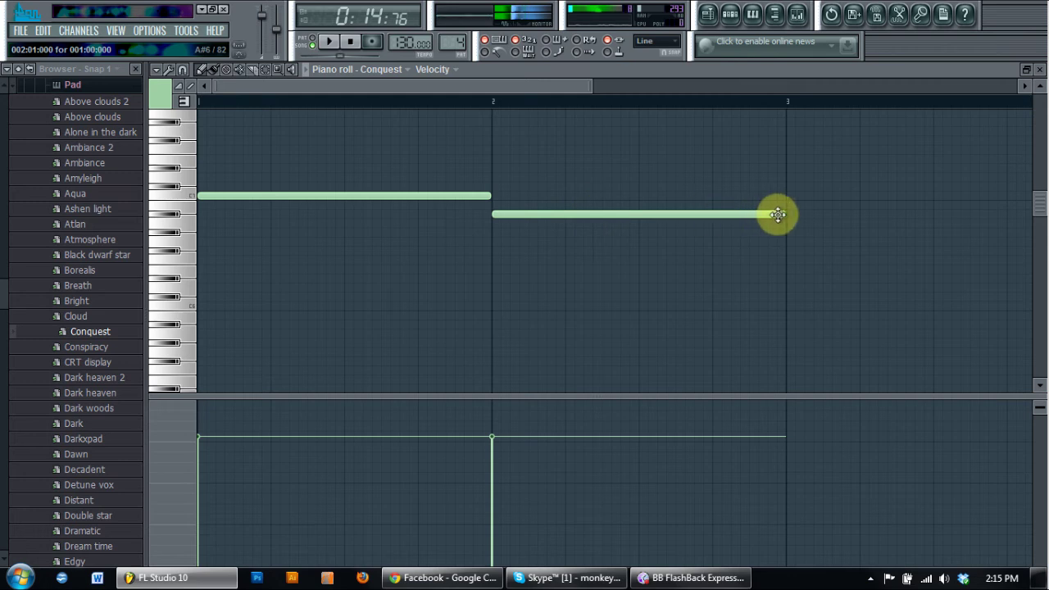
pyautogui.moveTo(755, 217); pyautogui.dragTo(652, 254)
pyautogui.rightClick(565, 264)
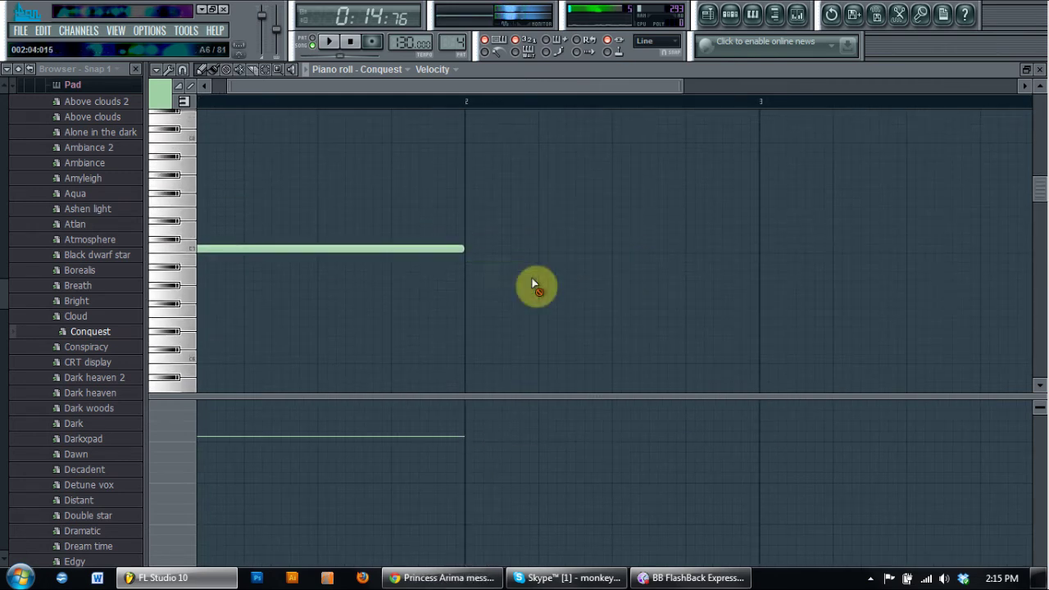
# Extend the C7 note to two bars, and add one-bar notes on A#6 in bar 3 and F7 in bar 4
pyautogui.moveTo(461, 246); pyautogui.dragTo(731, 250)
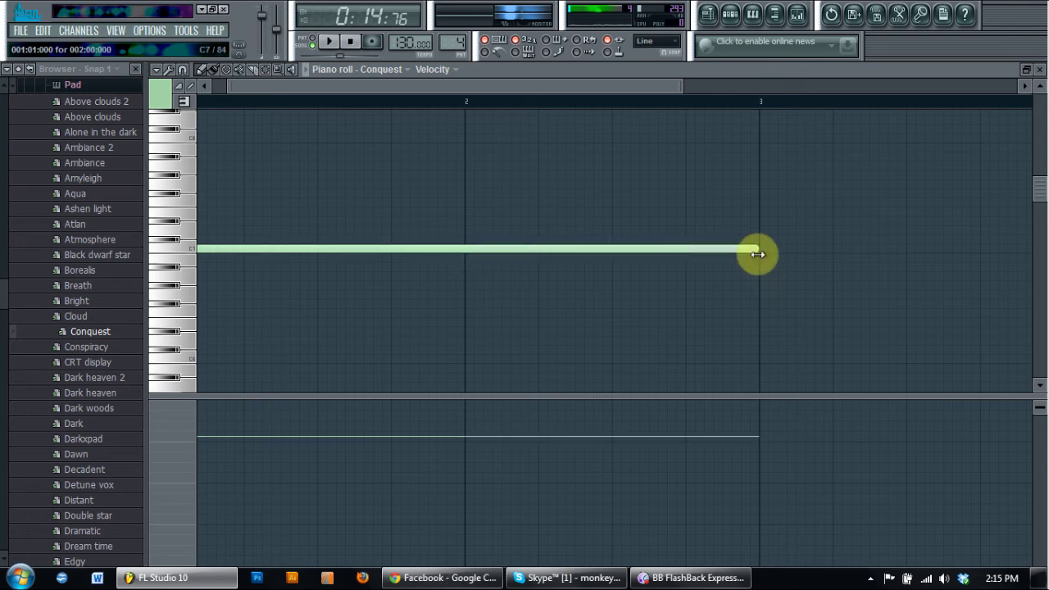
pyautogui.click(763, 271)
pyautogui.moveTo(853, 236); pyautogui.dragTo(370, 252)
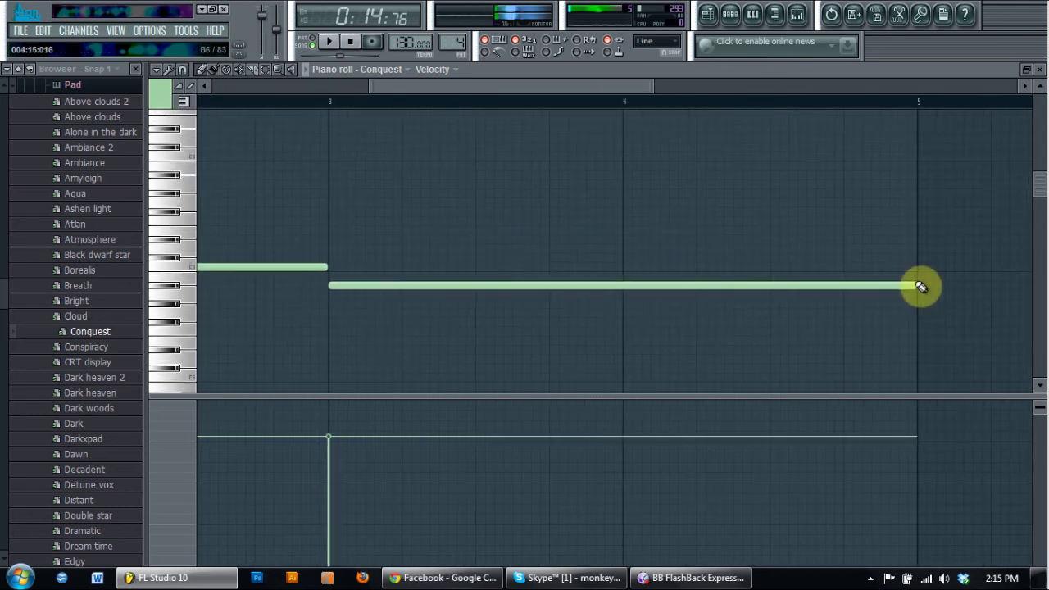
pyautogui.moveTo(913, 284); pyautogui.dragTo(620, 284)
pyautogui.click(627, 214)
pyautogui.moveTo(627, 215)
pyautogui.mouseDown()
pyautogui.moveTo(627, 237)
pyautogui.moveTo(628, 222)
pyautogui.mouseUp()
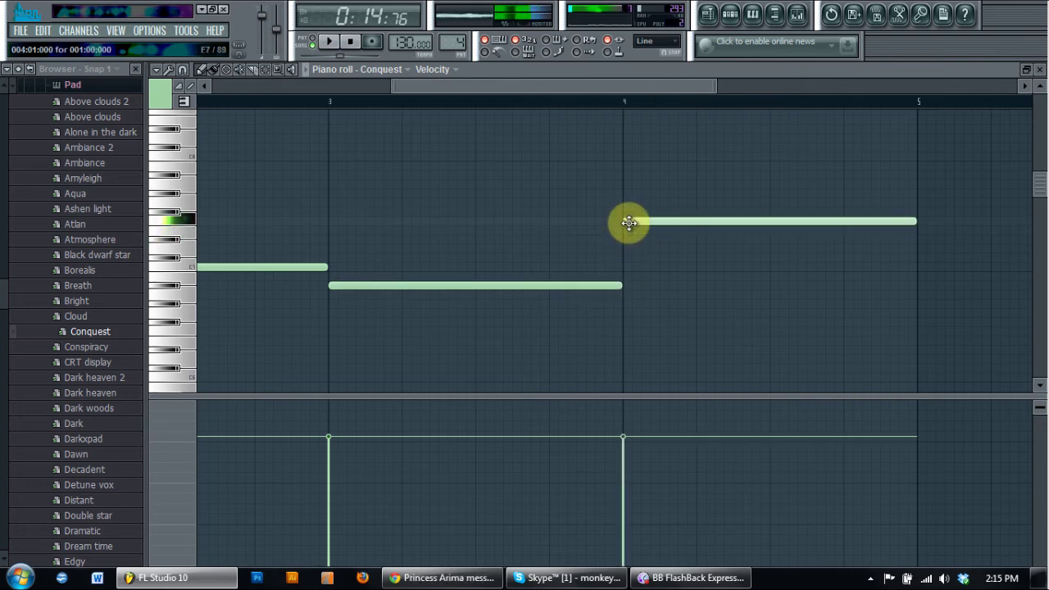
# Play back Pattern 4's Conquest melody, stop it, and close the piano roll
pyautogui.click(328, 44)
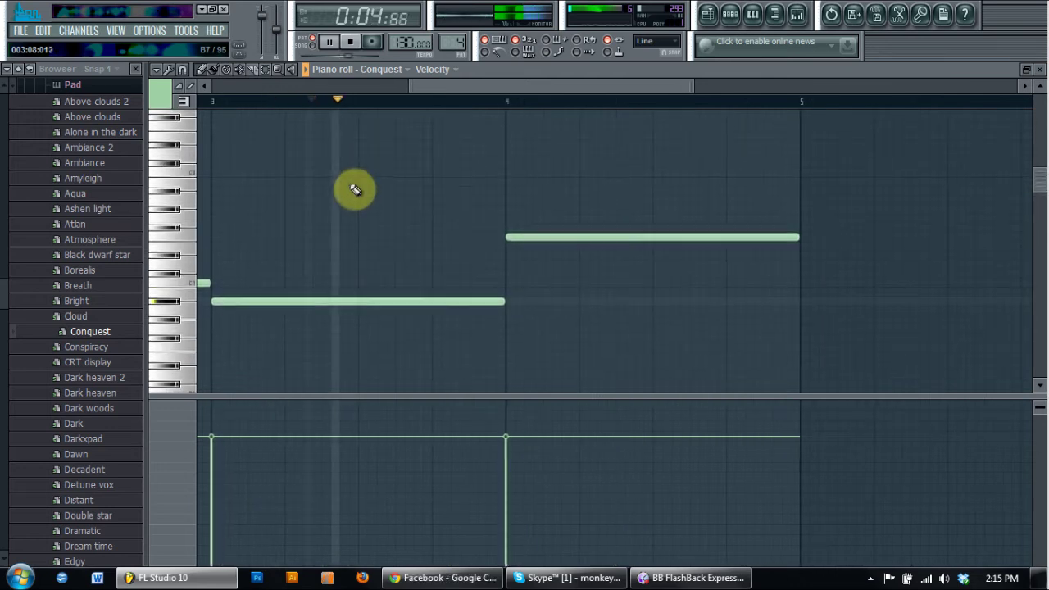
pyautogui.click(353, 42)
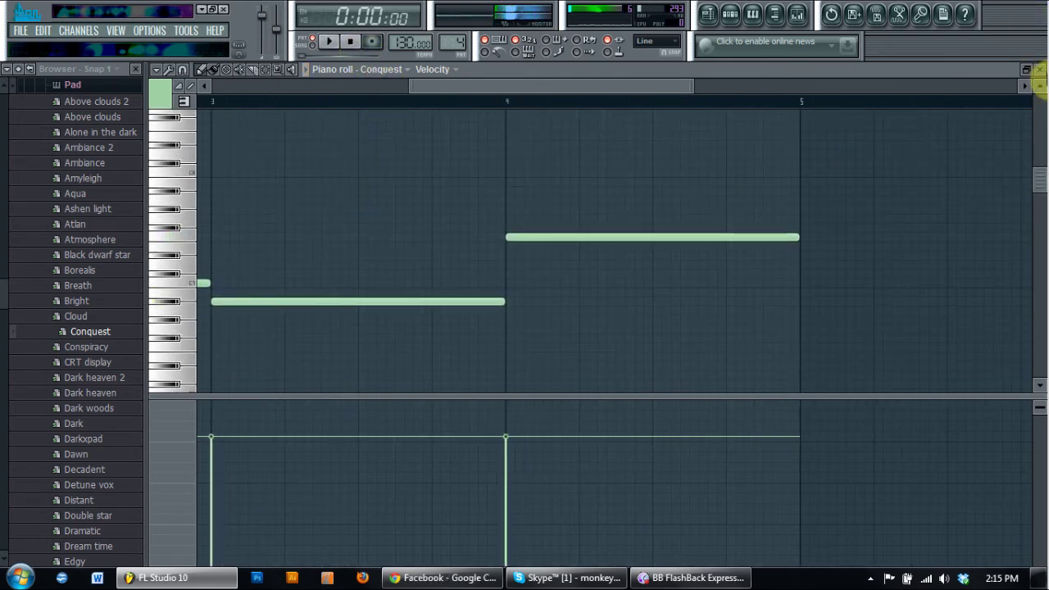
pyautogui.click(1040, 70)
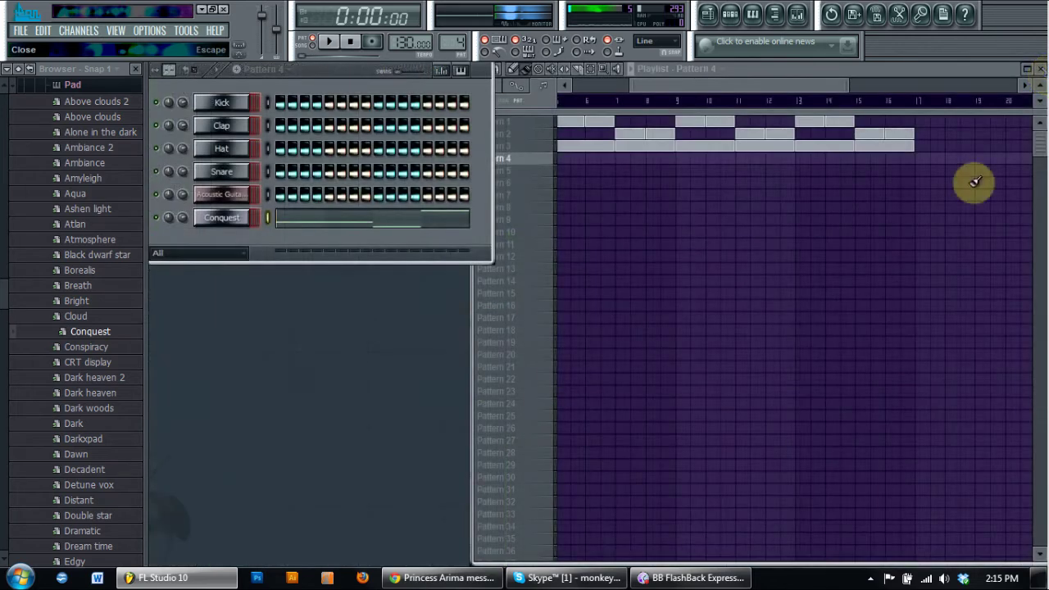
# Place two four-bar Pattern 4 blocks across bars 9 to 16 of the playlist, and check the Conquest notes
pyautogui.click(680, 158)
pyautogui.moveTo(779, 162); pyautogui.dragTo(792, 181)
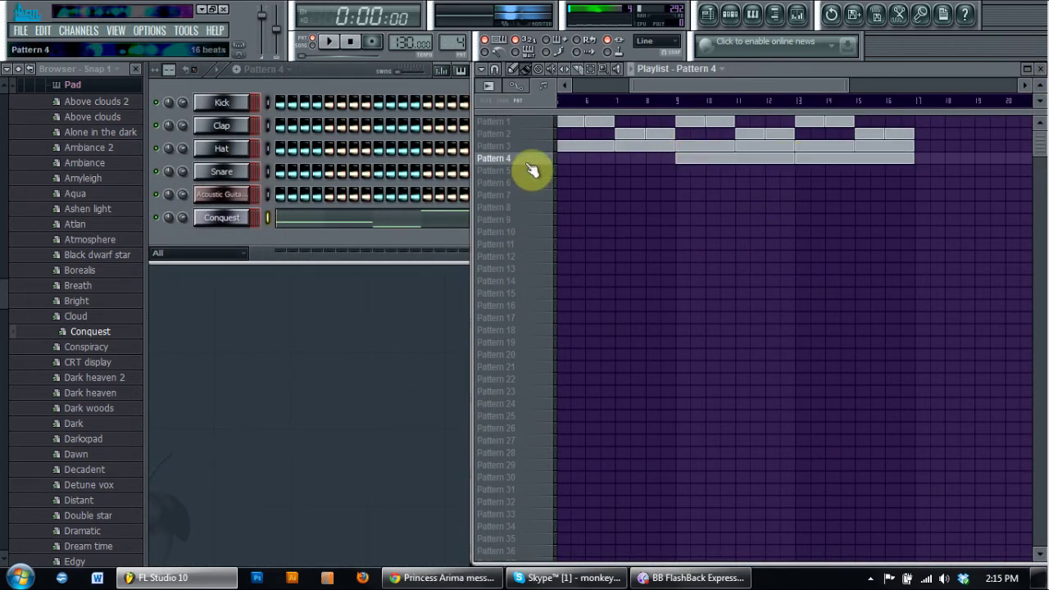
pyautogui.click(434, 221)
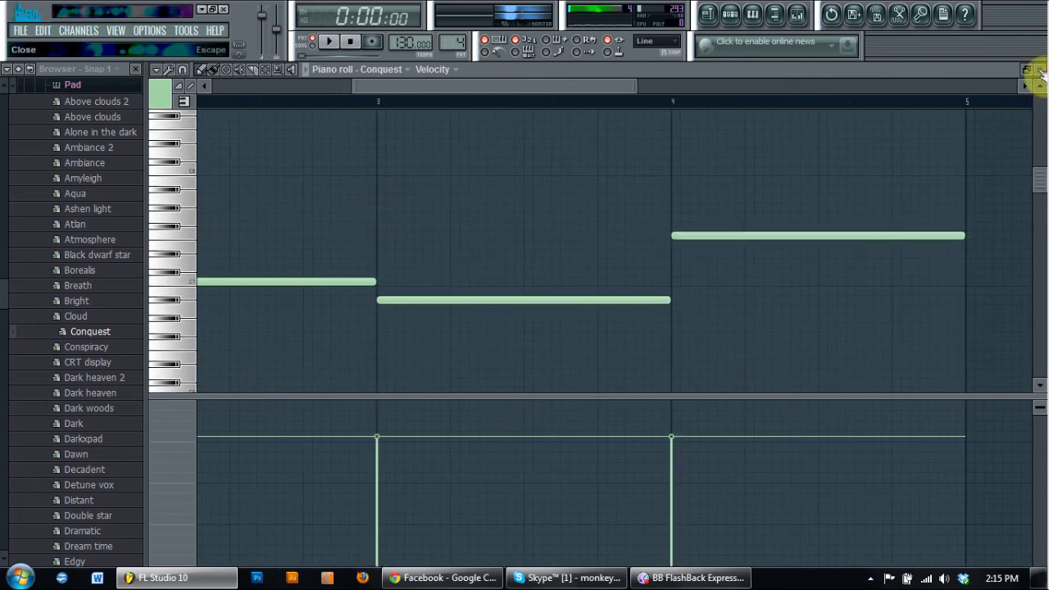
pyautogui.click(1040, 70)
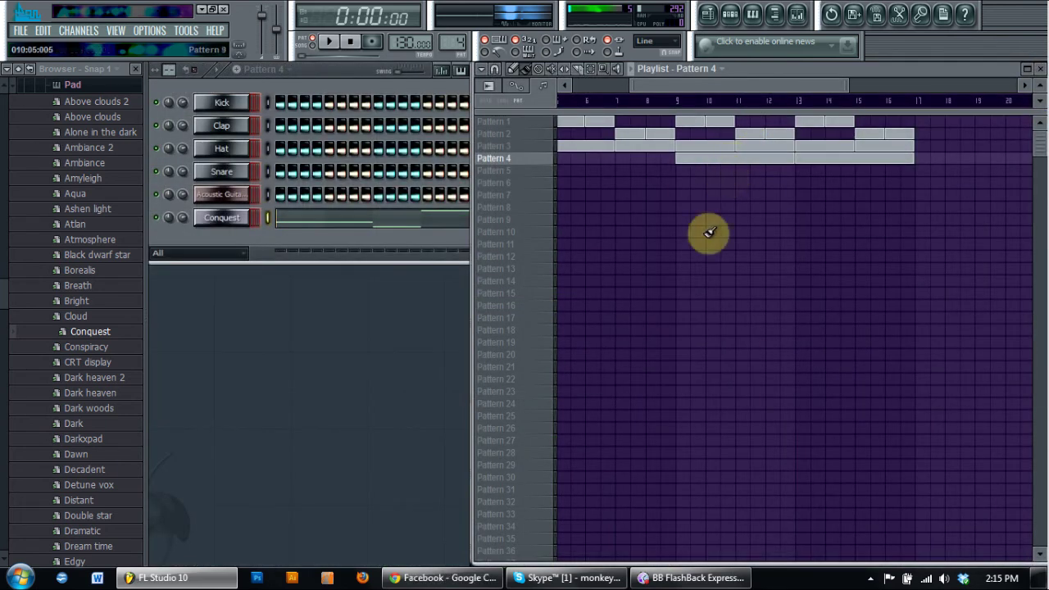
# Play the pattern block arrangement from bar 9, following it along the playlist, and stop playback
pyautogui.click(678, 100)
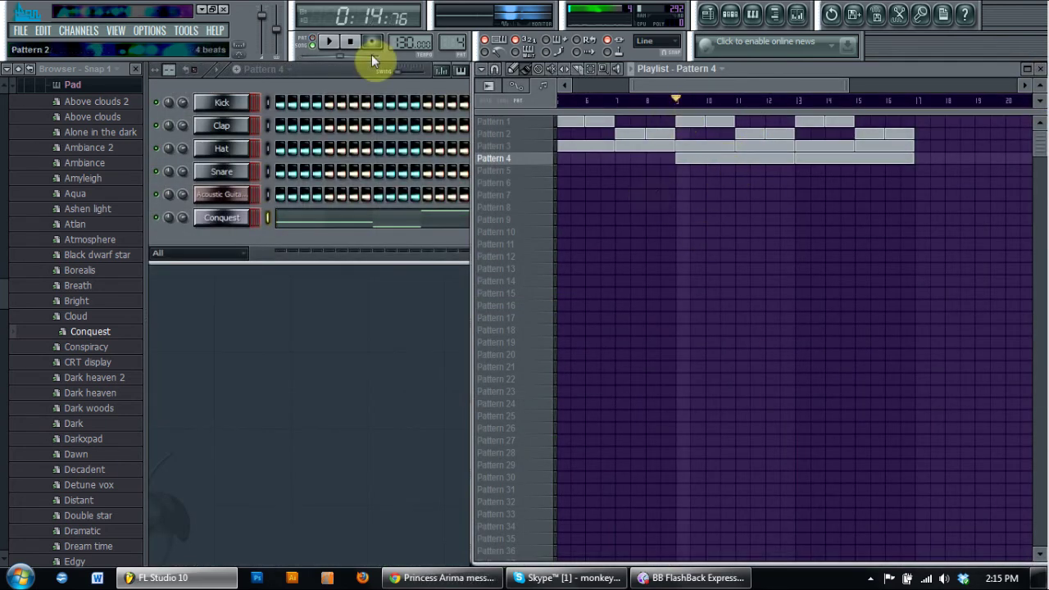
pyautogui.click(343, 48)
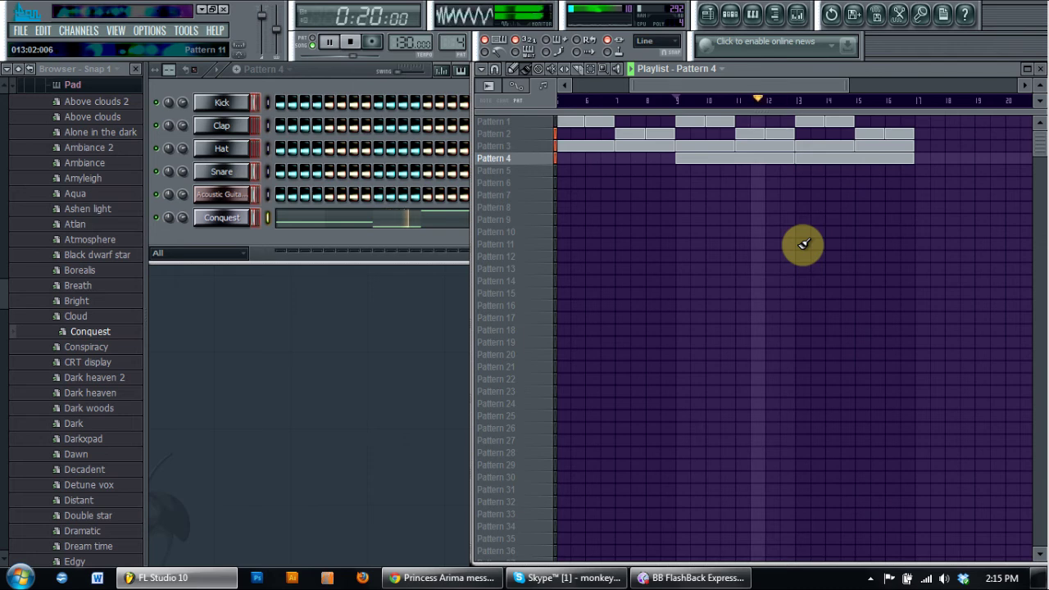
pyautogui.moveTo(815, 248); pyautogui.dragTo(637, 205)
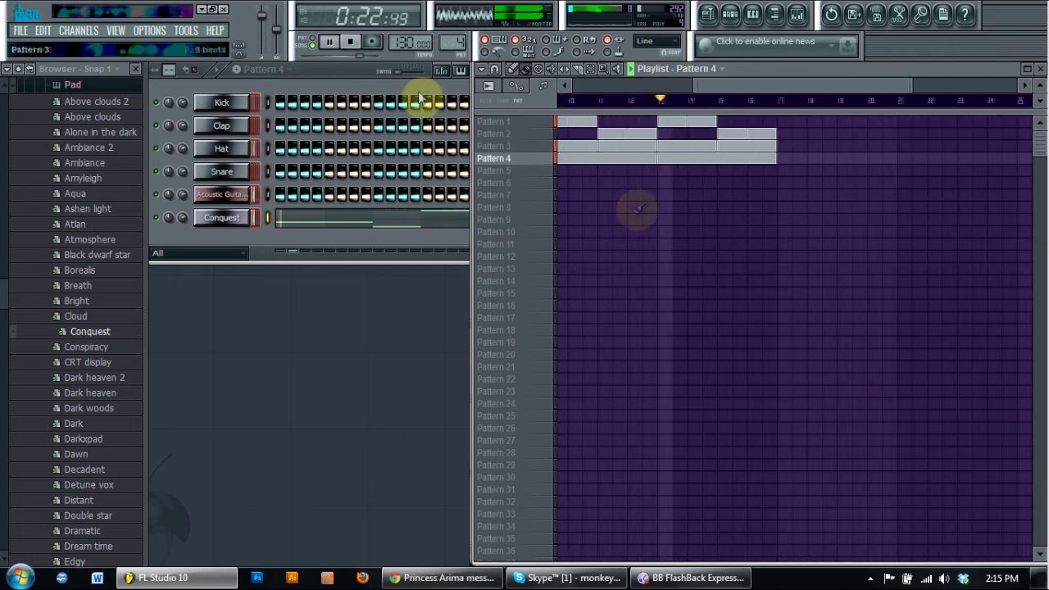
pyautogui.click(354, 43)
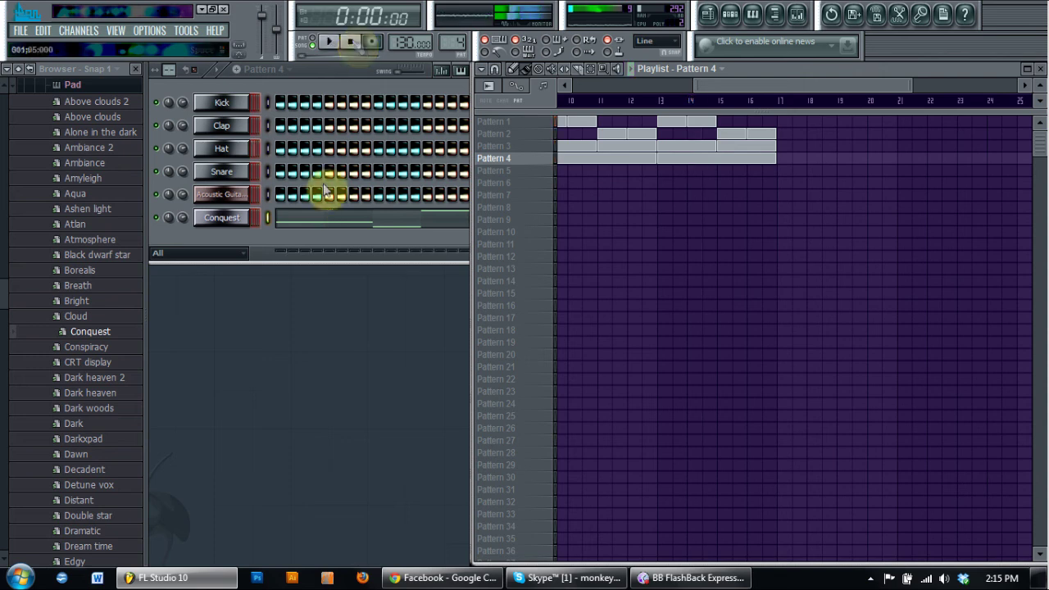
# Adjust the Conquest channel's volume, and replay the arrangement from bar 9
pyautogui.click(183, 216)
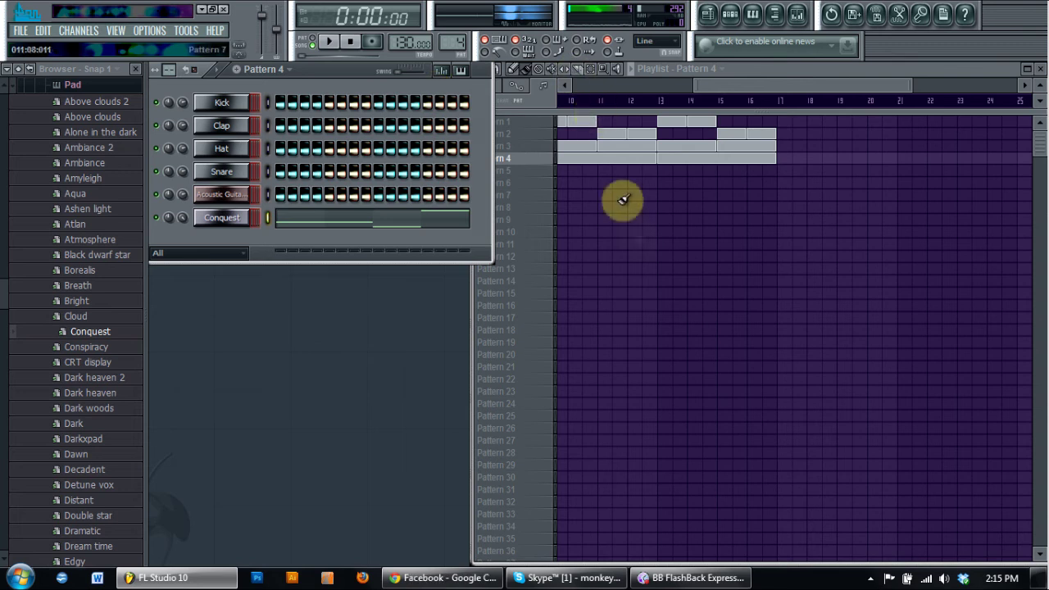
pyautogui.moveTo(620, 199); pyautogui.dragTo(730, 251)
pyautogui.click(647, 100)
pyautogui.click(329, 41)
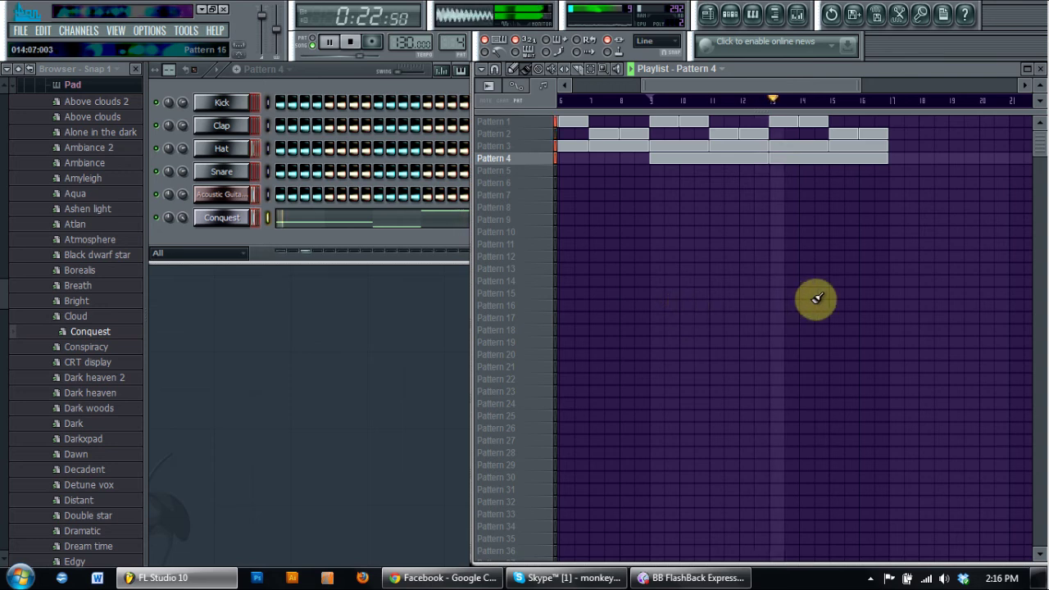
pyautogui.click(351, 42)
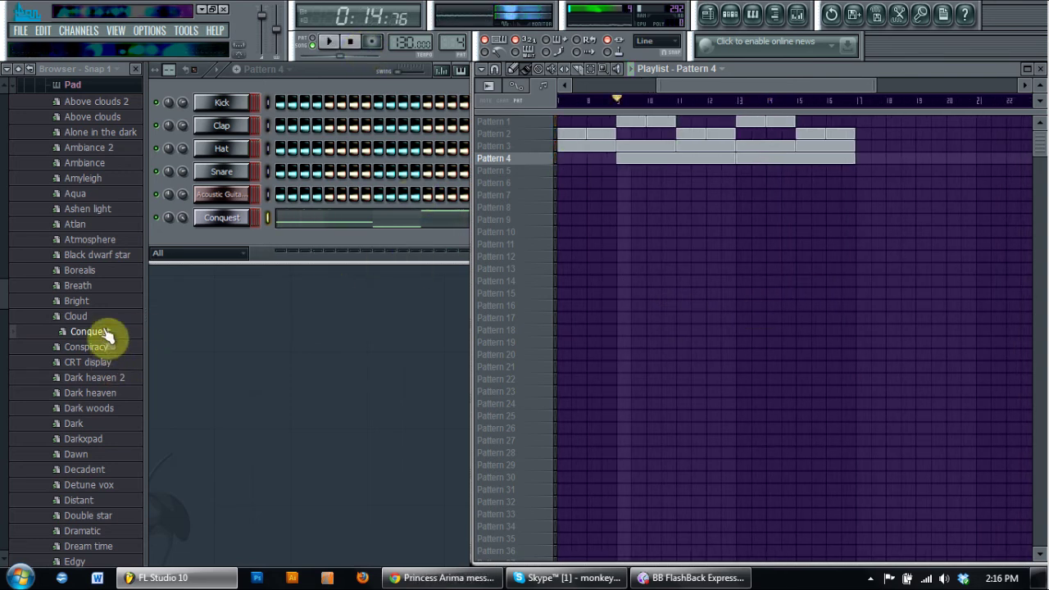
# Replace the Conquest sound on the Pattern 4 melody channel with the Darkxpad preset from the Pad presets
pyautogui.scroll(-4, 119, 338)
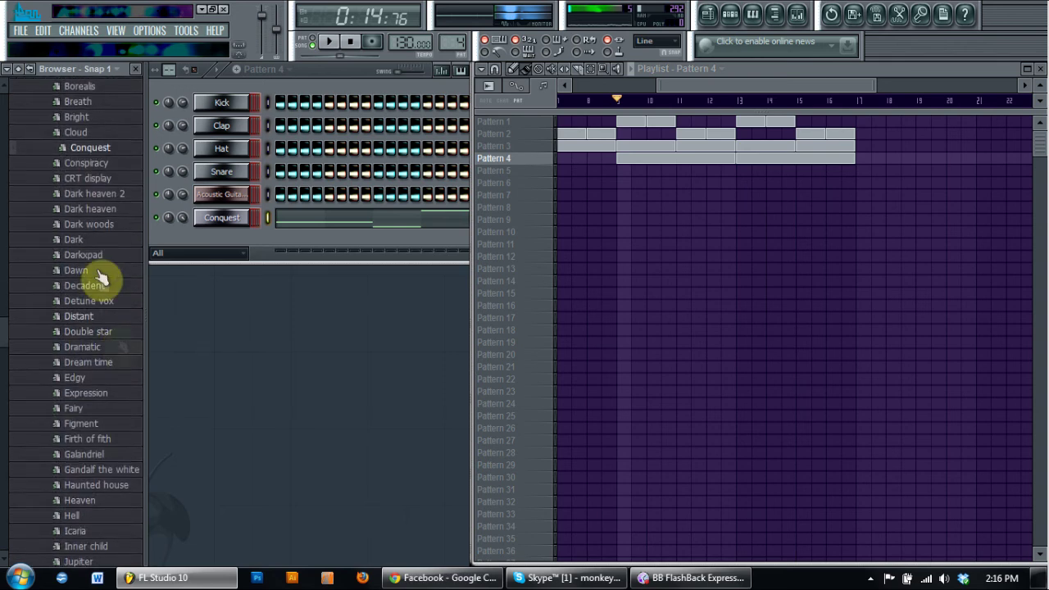
pyautogui.moveTo(102, 265); pyautogui.dragTo(220, 215)
pyautogui.click(848, 116)
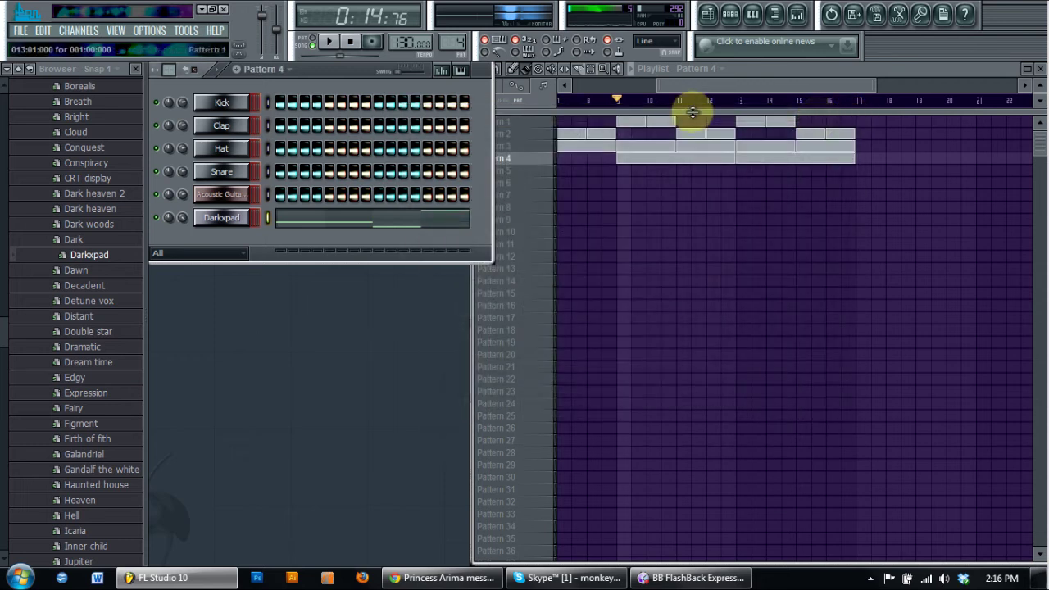
# Play the arrangement from bar 9 with the Darkxpad sound, stop it, and look over the pattern blocks along the playlist
pyautogui.click(342, 45)
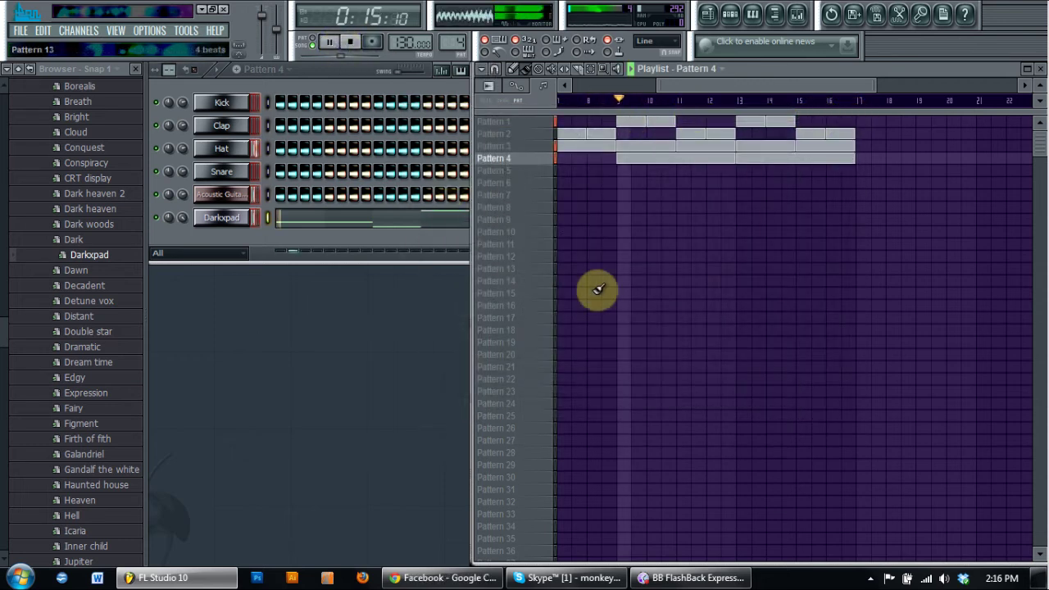
pyautogui.press('space')
pyautogui.hscroll(-4, 925, 363)
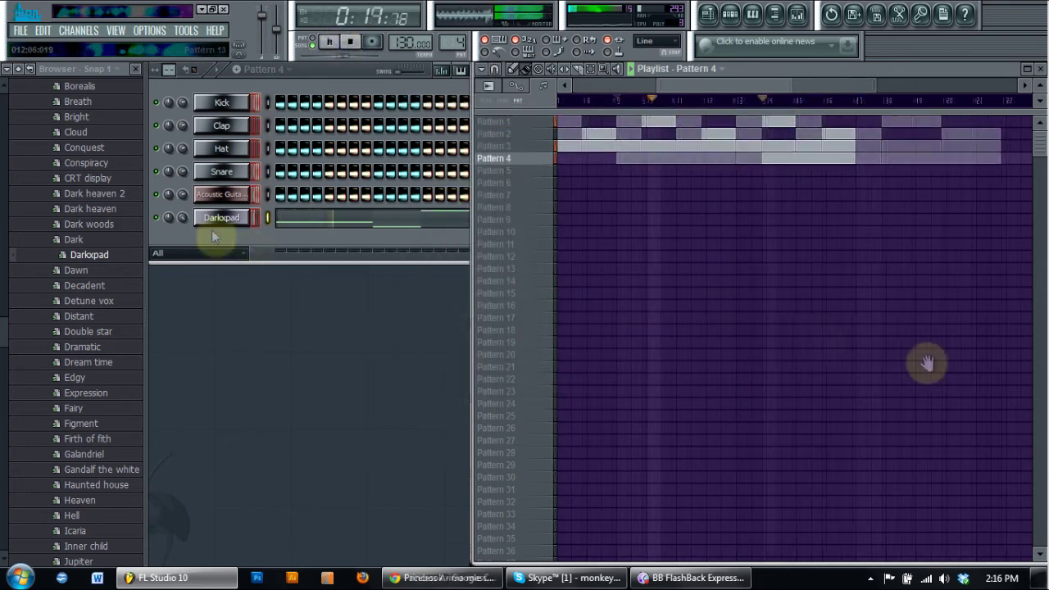
pyautogui.hscroll(3, 867, 348)
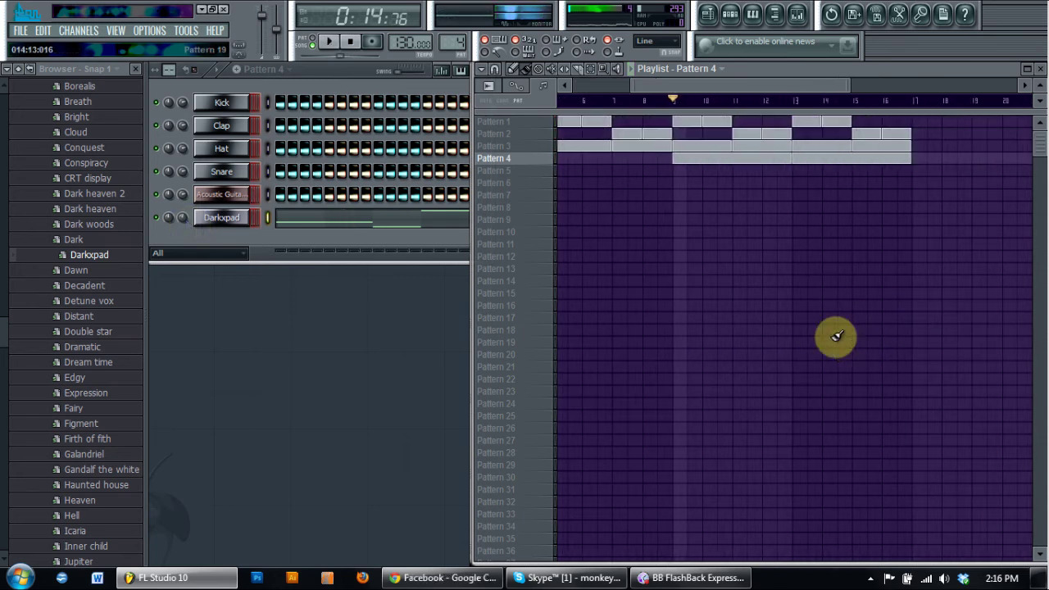
pyautogui.hscroll(-4, 838, 312)
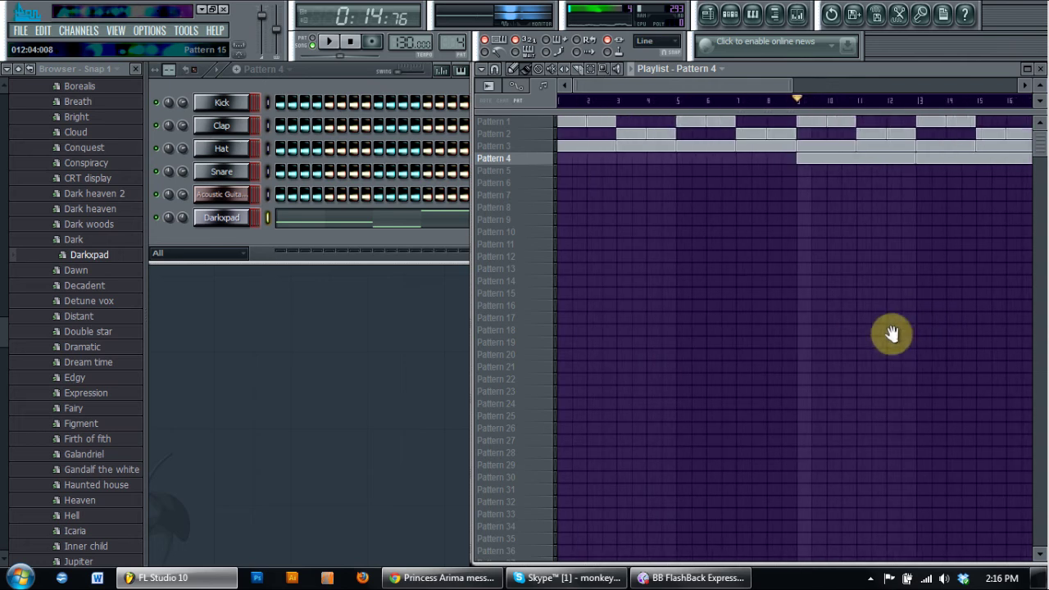
pyautogui.hscroll(2, 852, 352)
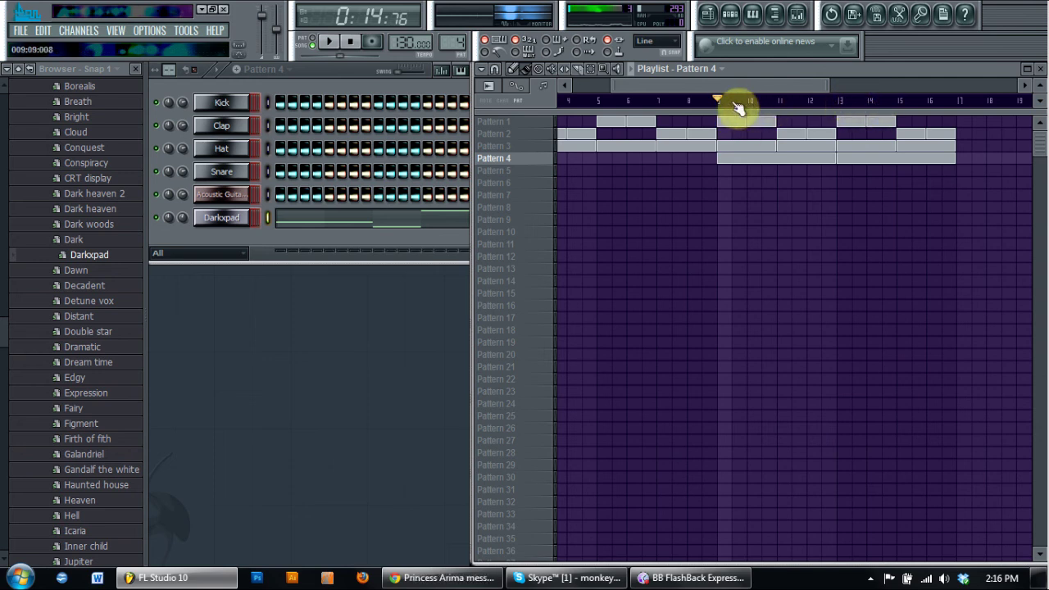
# Select bars 9 to 16 on the playlist timeline, play that section, and stop playback
pyautogui.moveTo(717, 101); pyautogui.dragTo(970, 125)
pyautogui.click(913, 323)
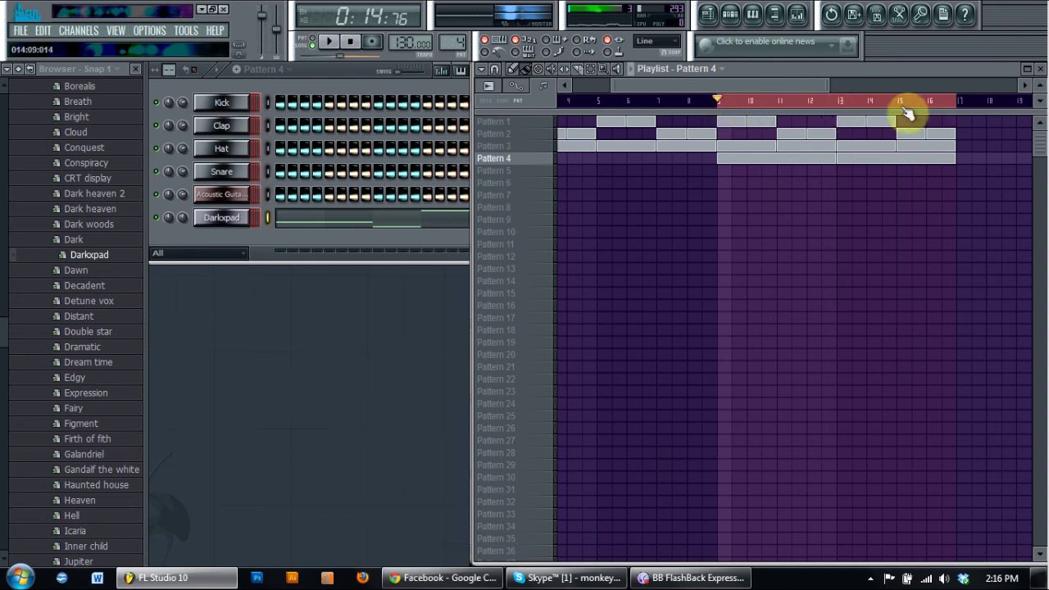
pyautogui.click(329, 42)
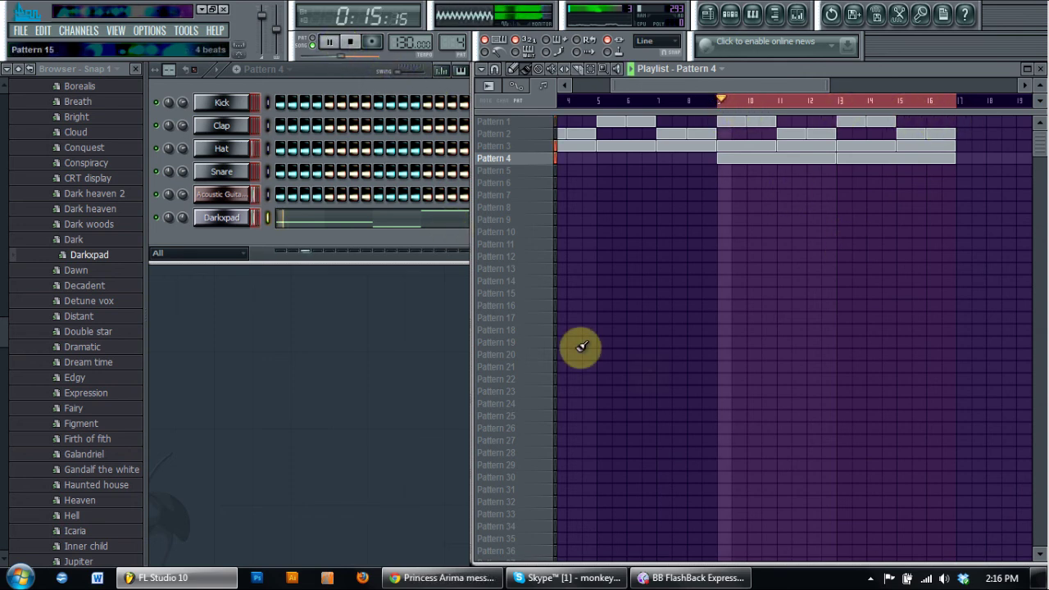
pyautogui.click(350, 42)
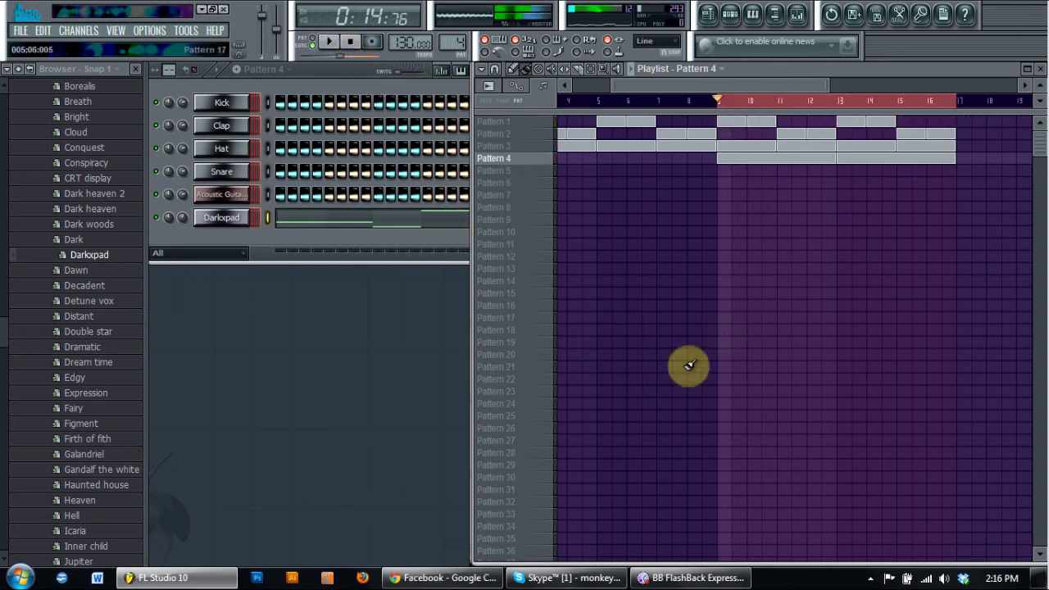
pyautogui.click(774, 271)
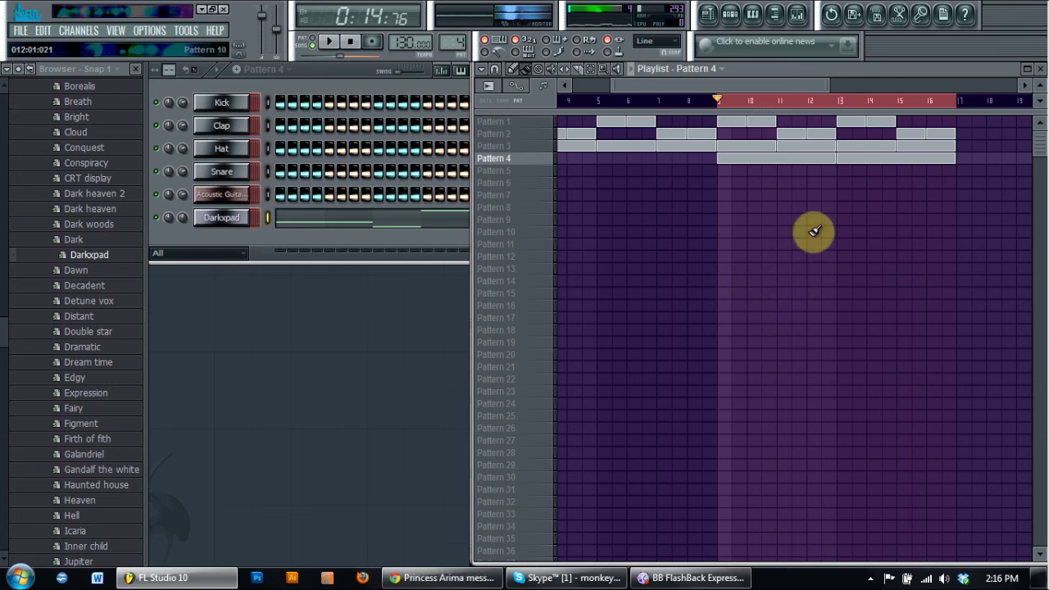
# Open the mixer while keeping the preset browser displayed
pyautogui.click(773, 16)
pyautogui.click(774, 16)
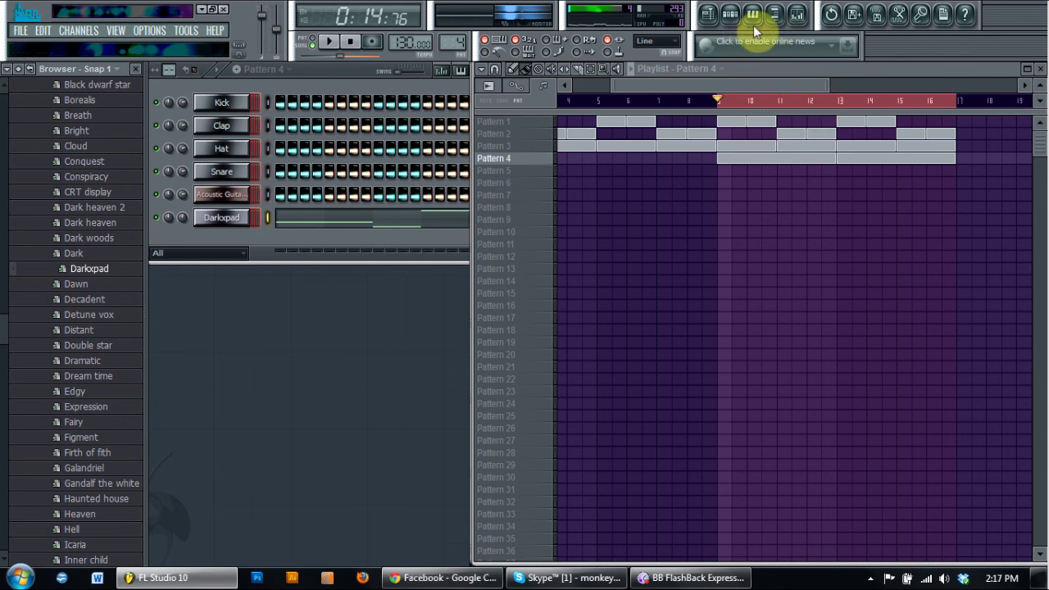
pyautogui.click(795, 15)
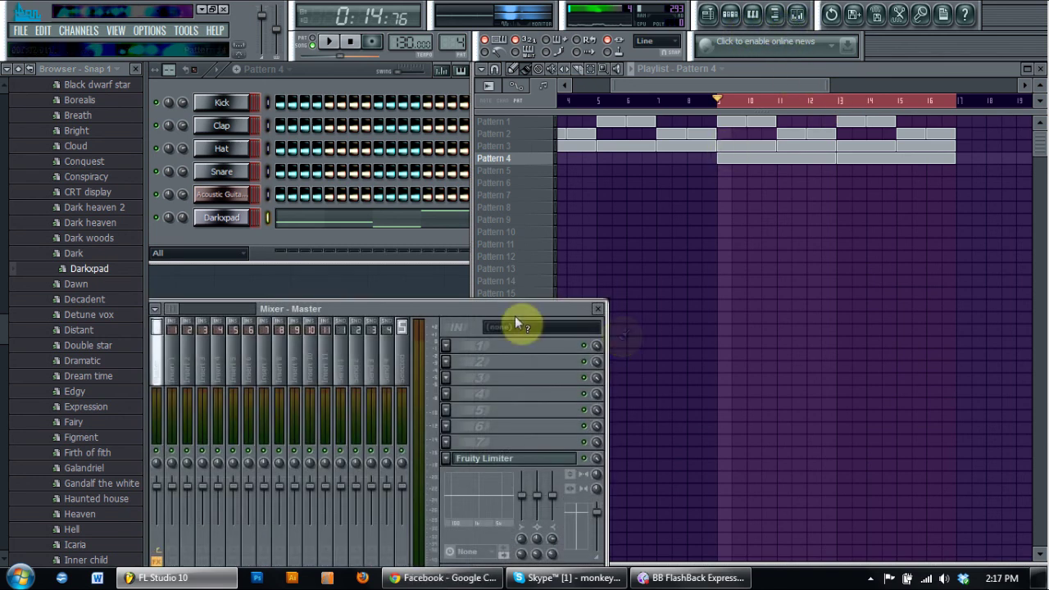
# Examine the Darkxpad Fruity Free Filter frequency envelope over bars 9 to 16, play the section with it, and stop
pyautogui.click(663, 292)
pyautogui.moveTo(644, 237)
pyautogui.mouseDown()
pyautogui.moveTo(778, 290)
pyautogui.moveTo(656, 304)
pyautogui.moveTo(546, 335)
pyautogui.moveTo(630, 310)
pyautogui.moveTo(654, 398)
pyautogui.moveTo(654, 209)
pyautogui.moveTo(671, 284)
pyautogui.mouseUp()
pyautogui.scroll(-3, 647, 295)
pyautogui.scroll(3, 652, 303)
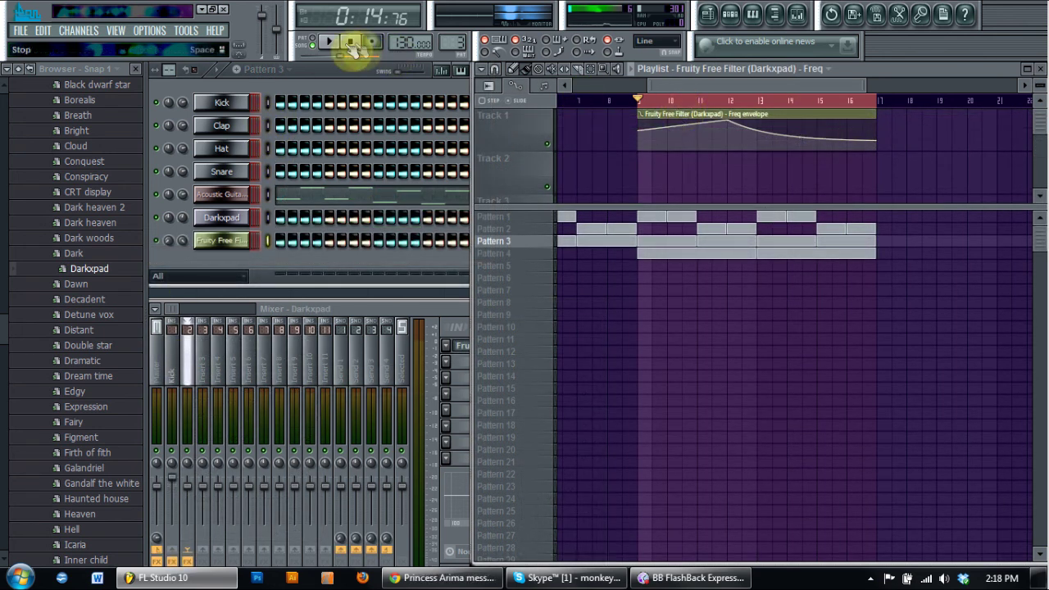
pyautogui.click(336, 44)
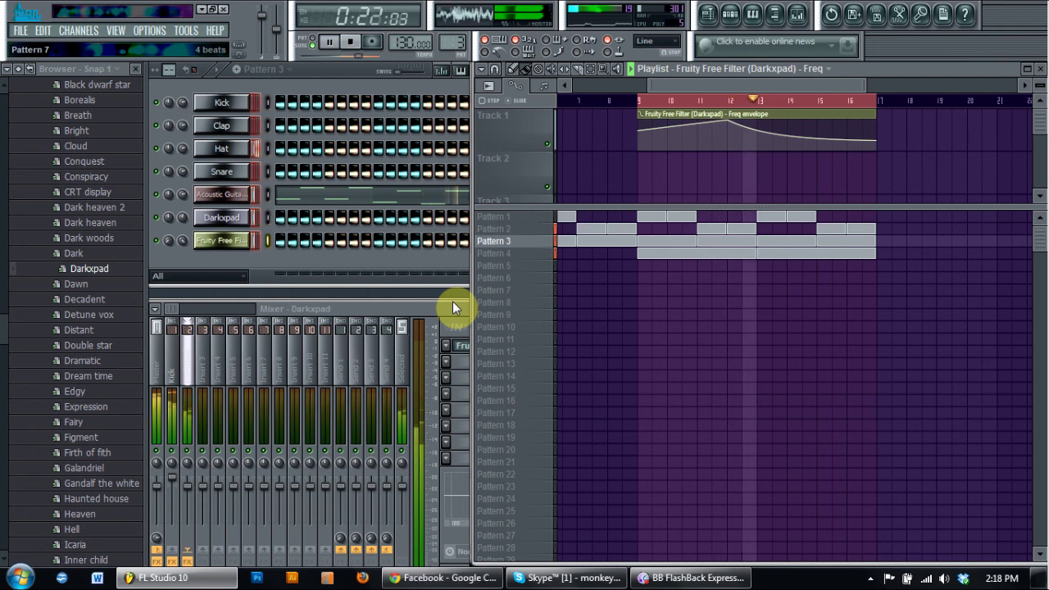
pyautogui.click(353, 45)
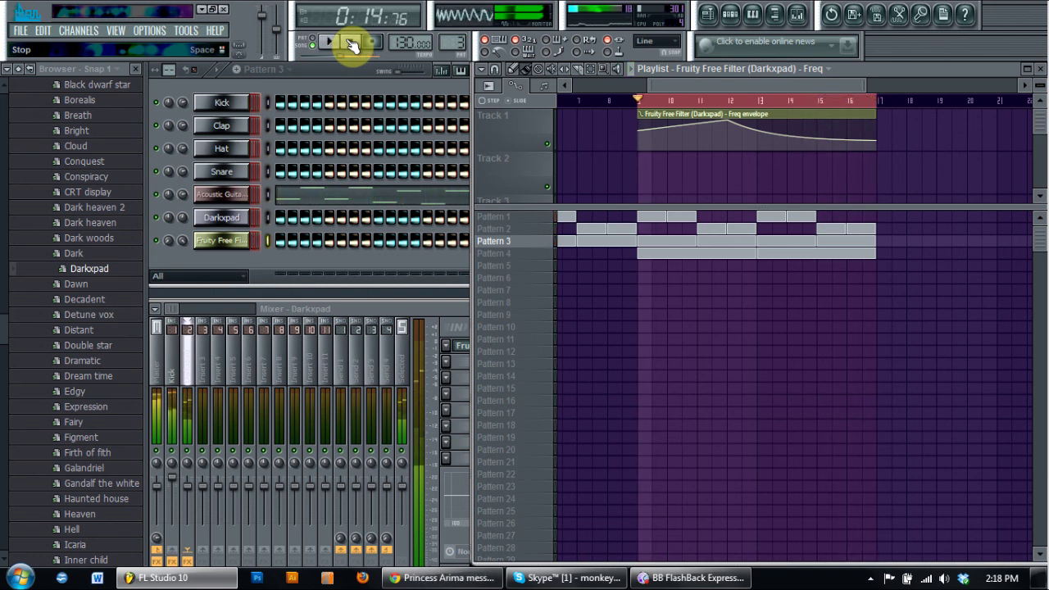